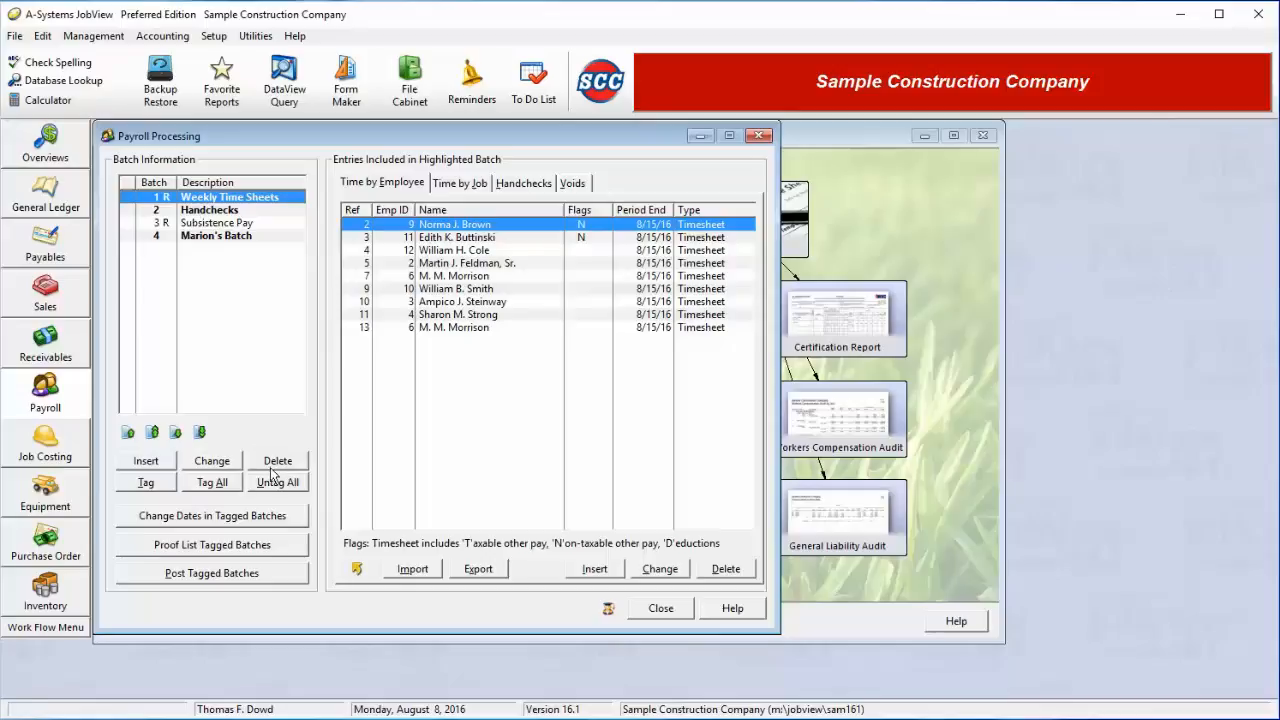
Edit the Weekly Time Sheets batch, setting its default detail type to Job and its detail sort order to Timesheet Date.
click(211, 465)
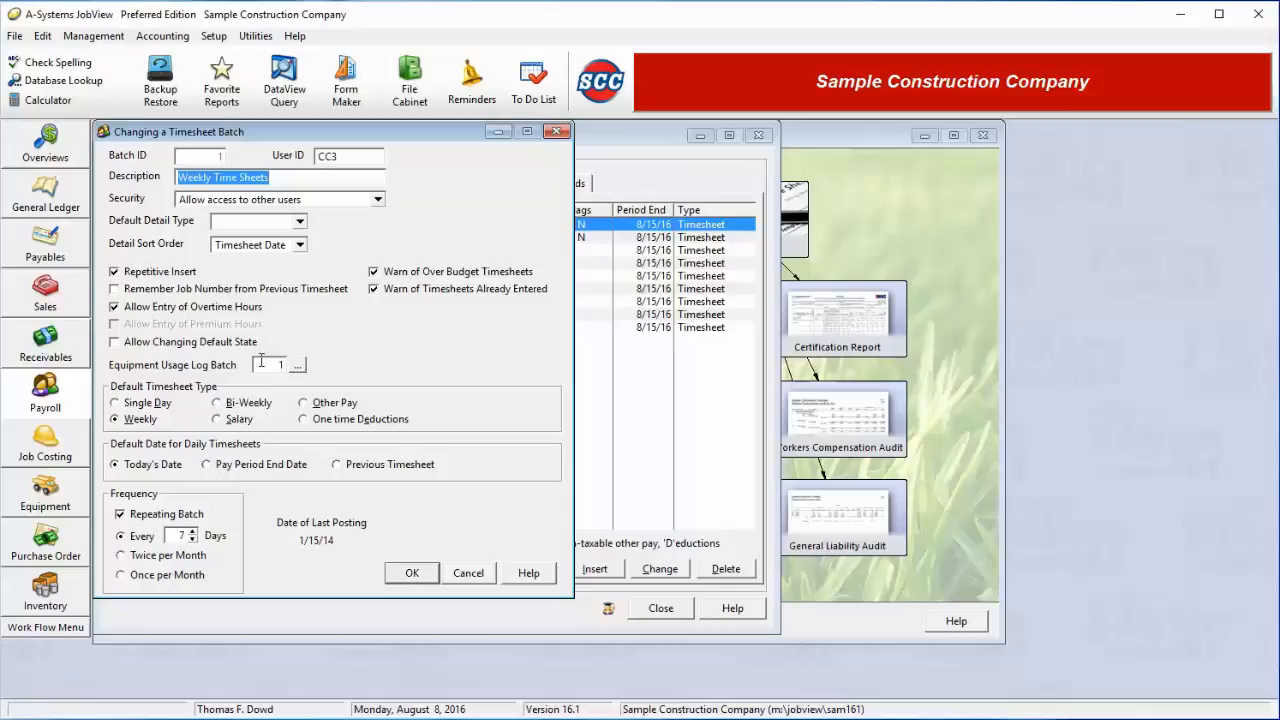
click(366, 156)
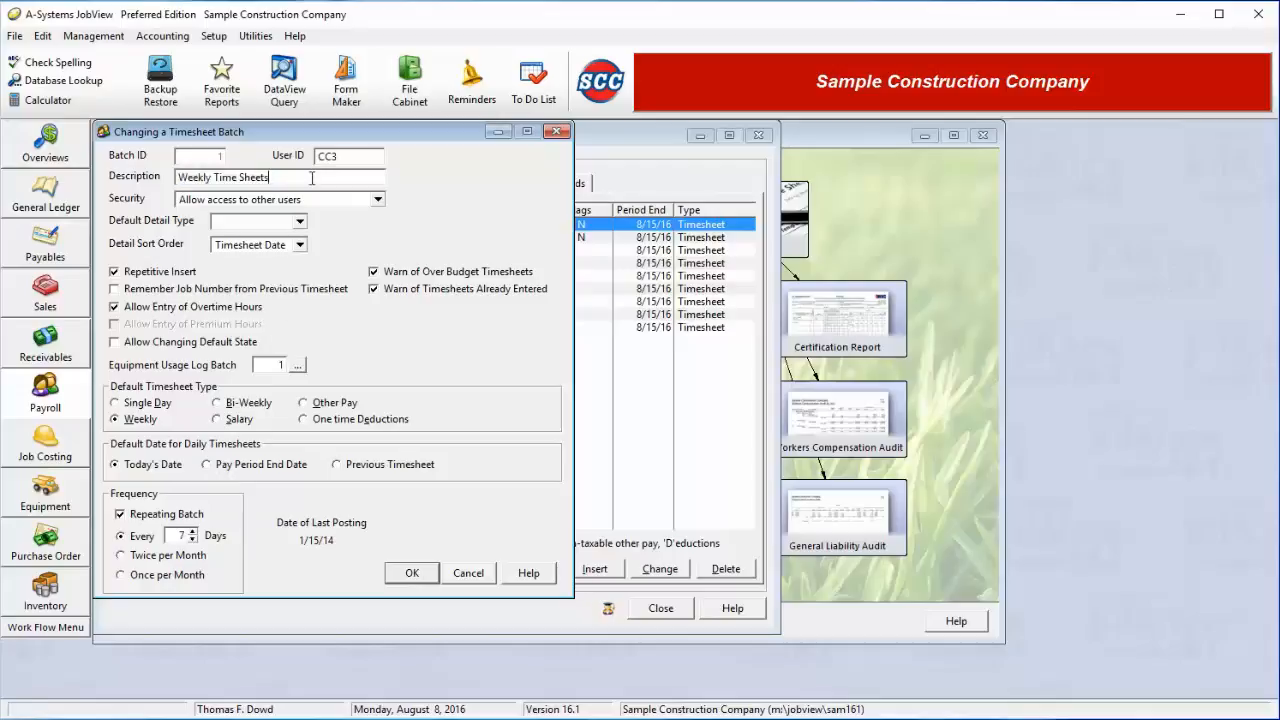
click(300, 221)
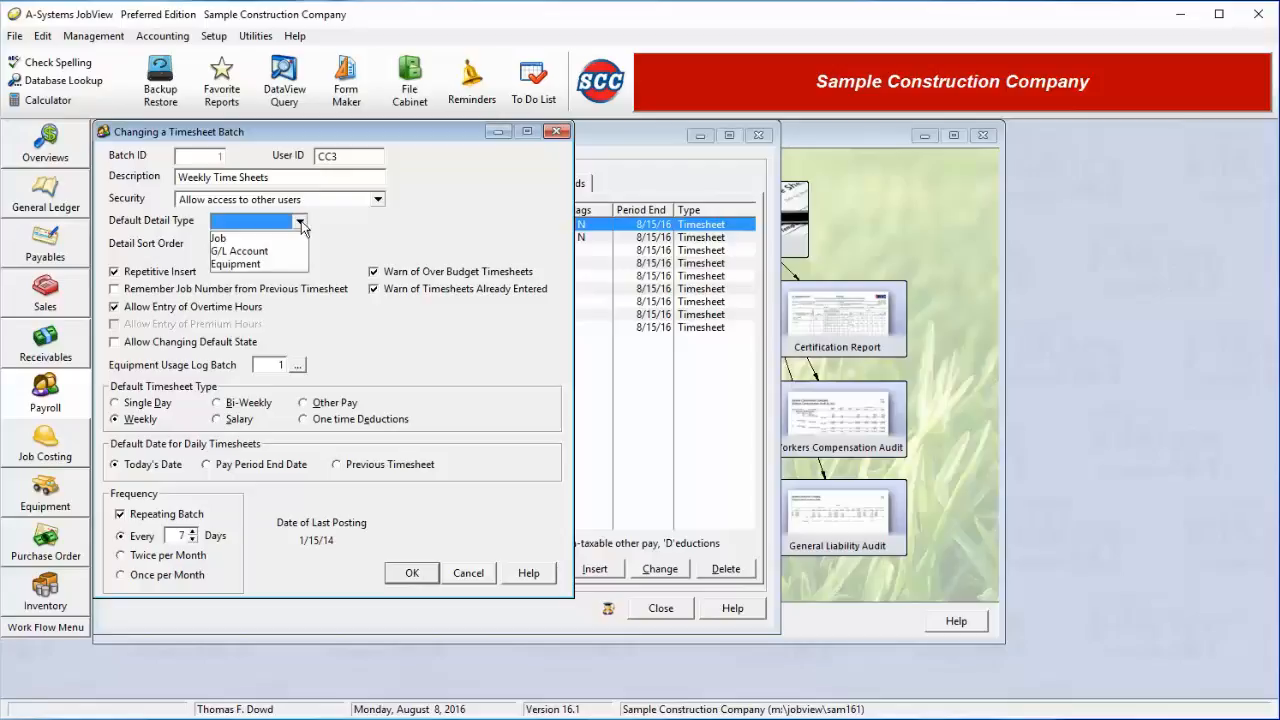
click(280, 239)
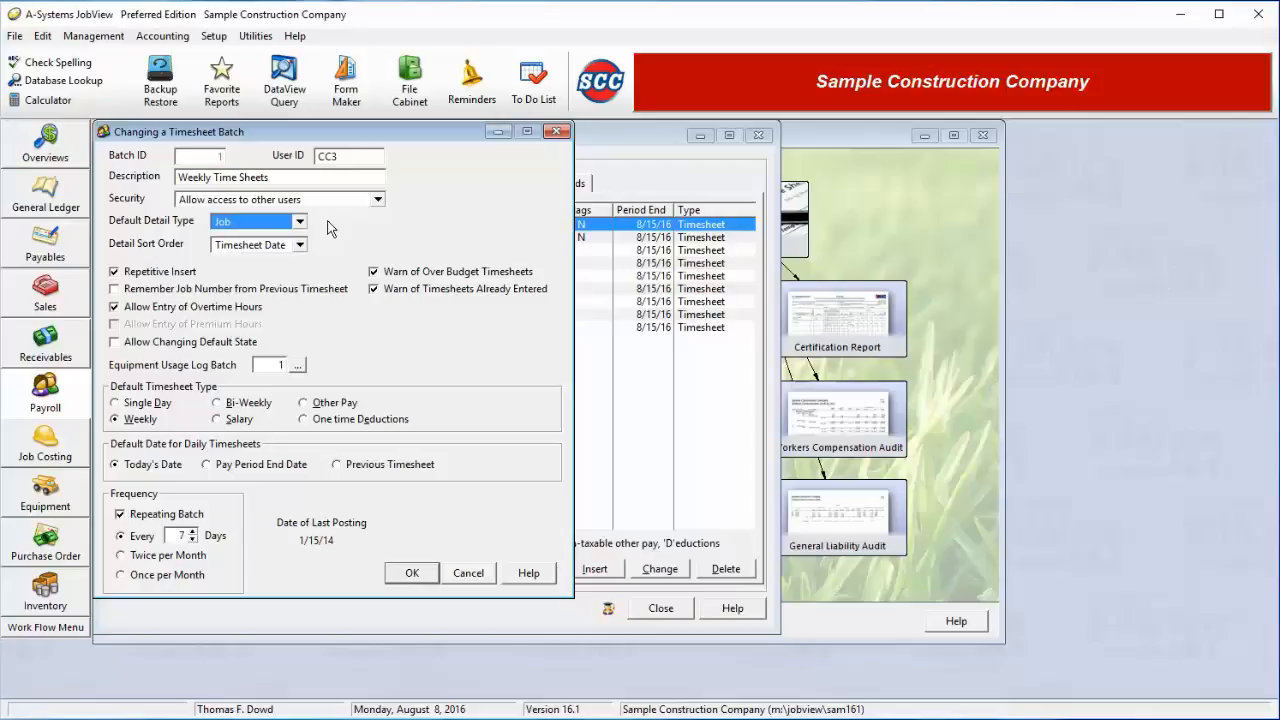
click(299, 245)
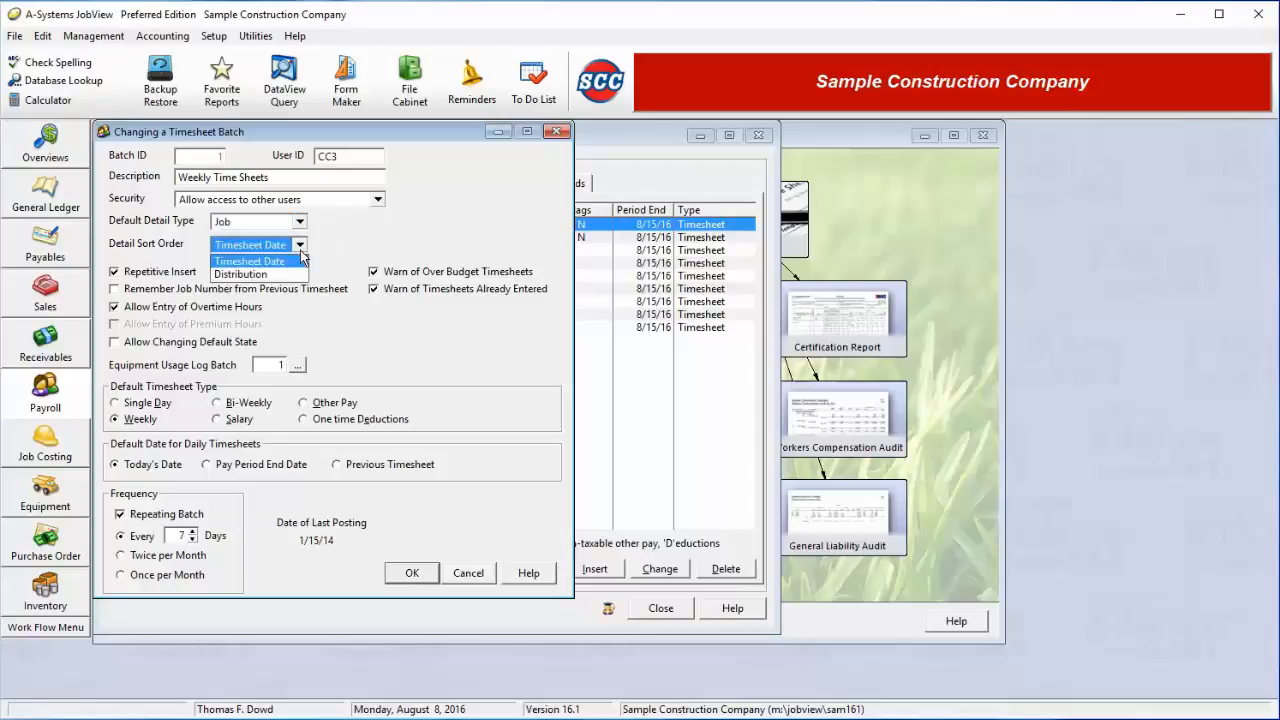
click(301, 256)
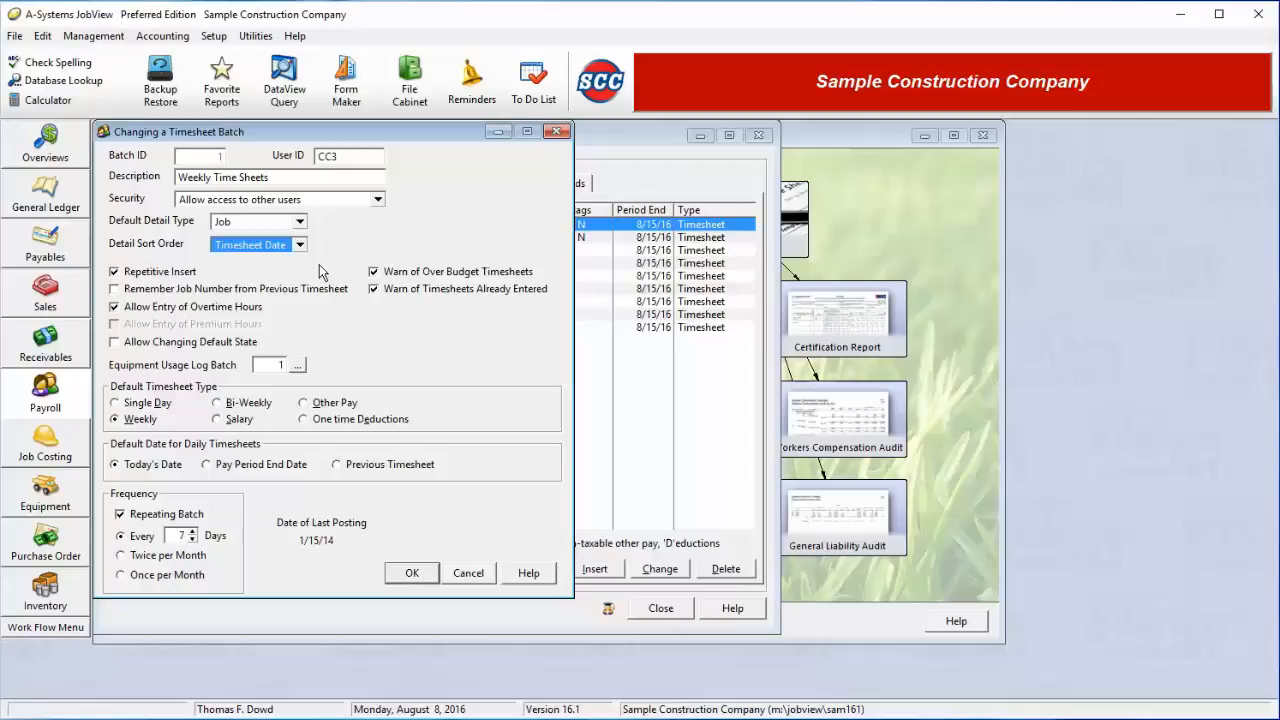
Review the batch's options for remembering the job number, overtime entry, changing the default state and over-budget warnings.
click(143, 292)
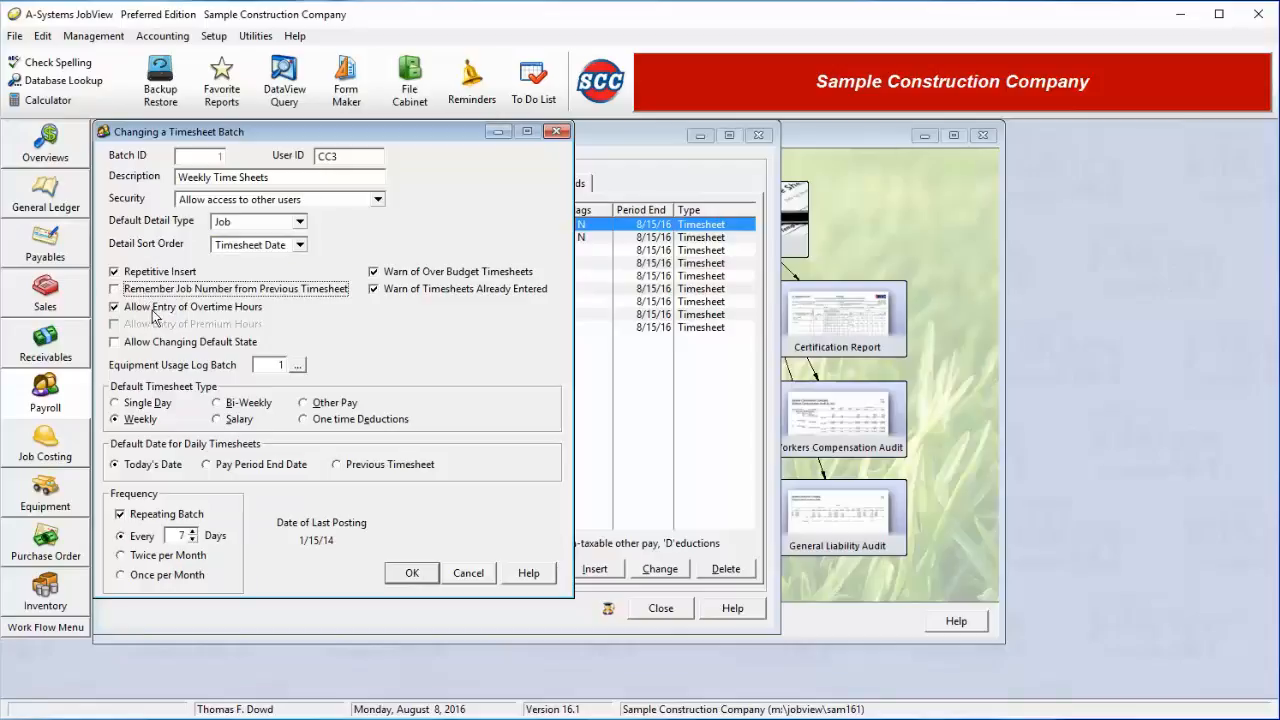
click(153, 312)
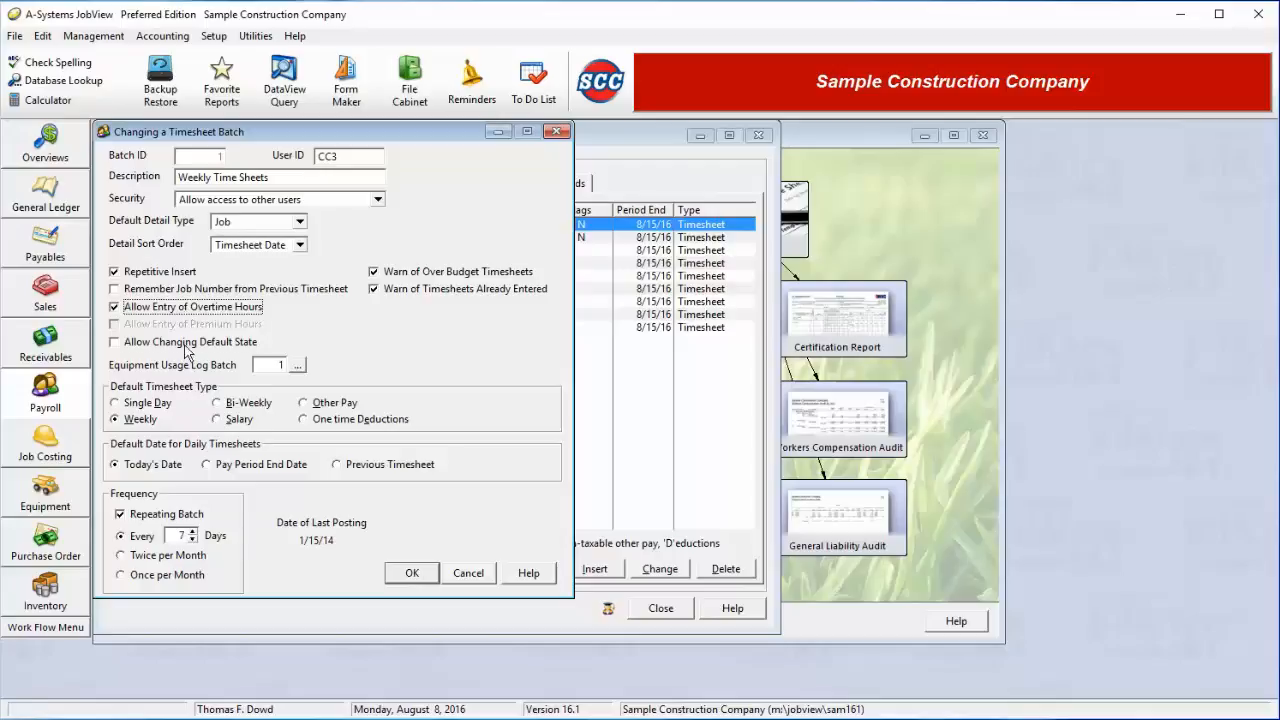
click(185, 346)
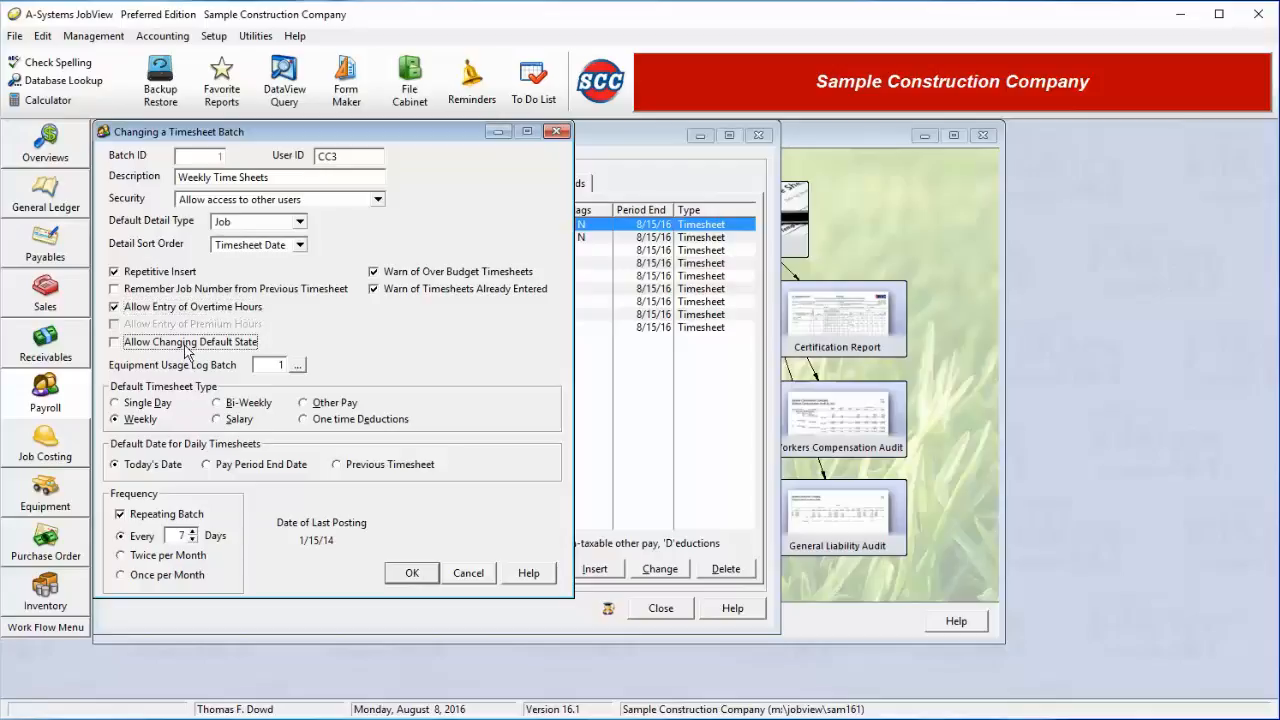
click(252, 350)
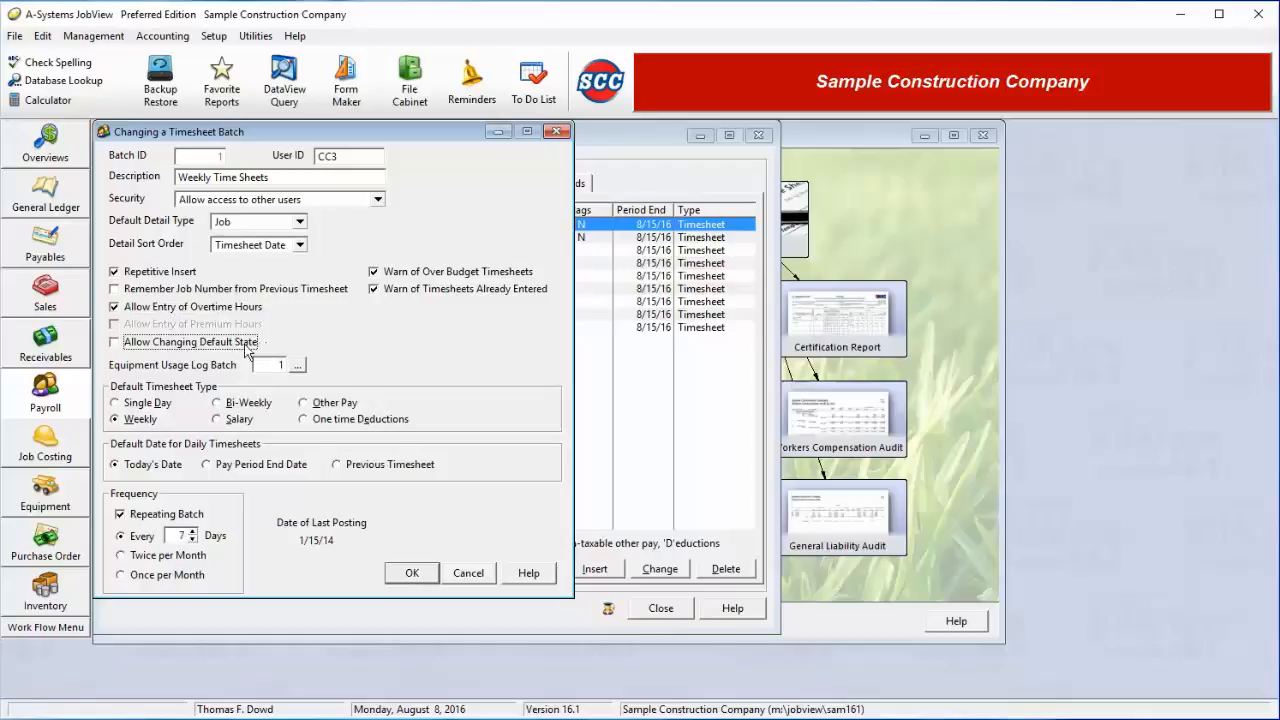
click(430, 276)
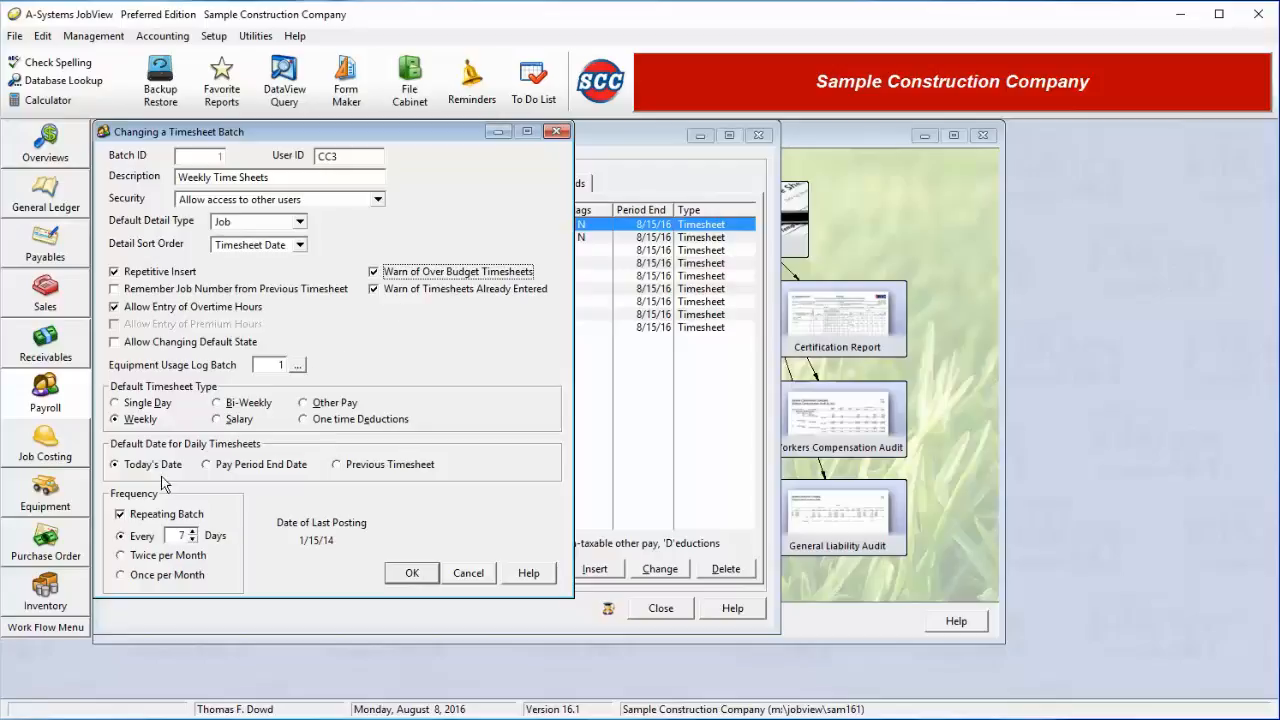
Set the default timesheet type to Weekly and the default daily timesheet date to Today's Date, and save the batch.
click(140, 404)
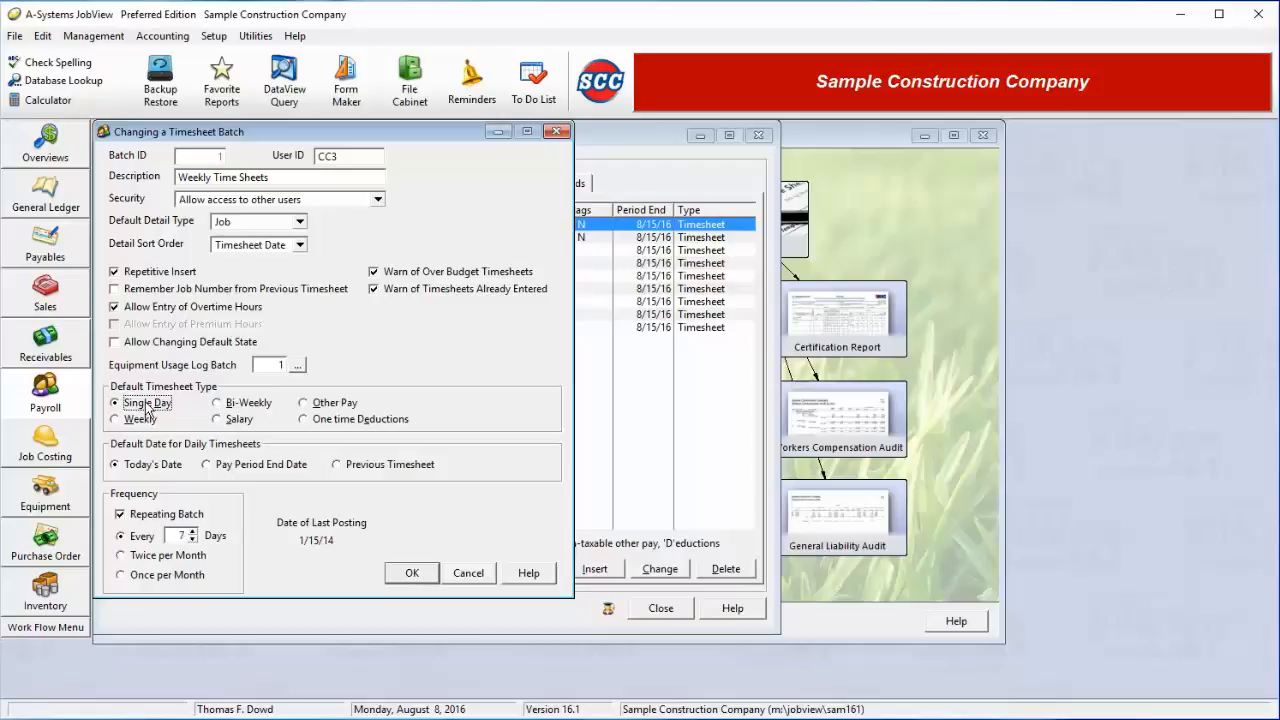
click(146, 419)
click(227, 466)
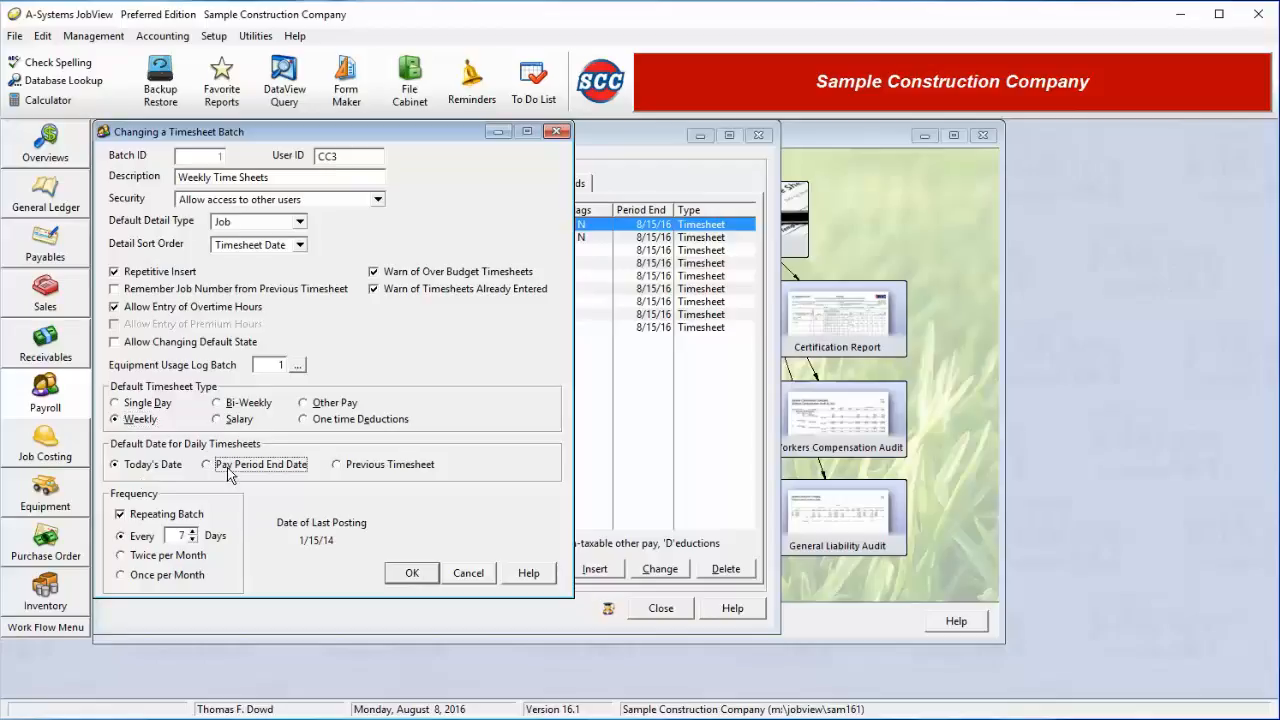
click(140, 472)
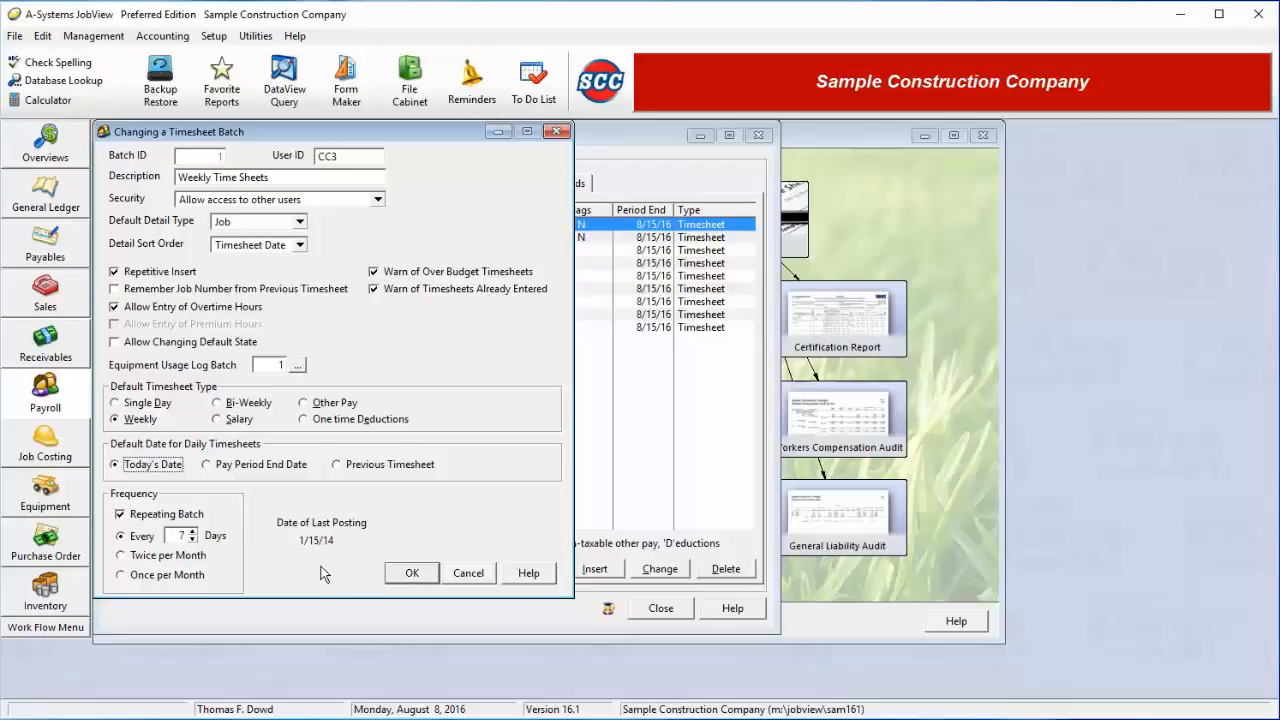
click(412, 573)
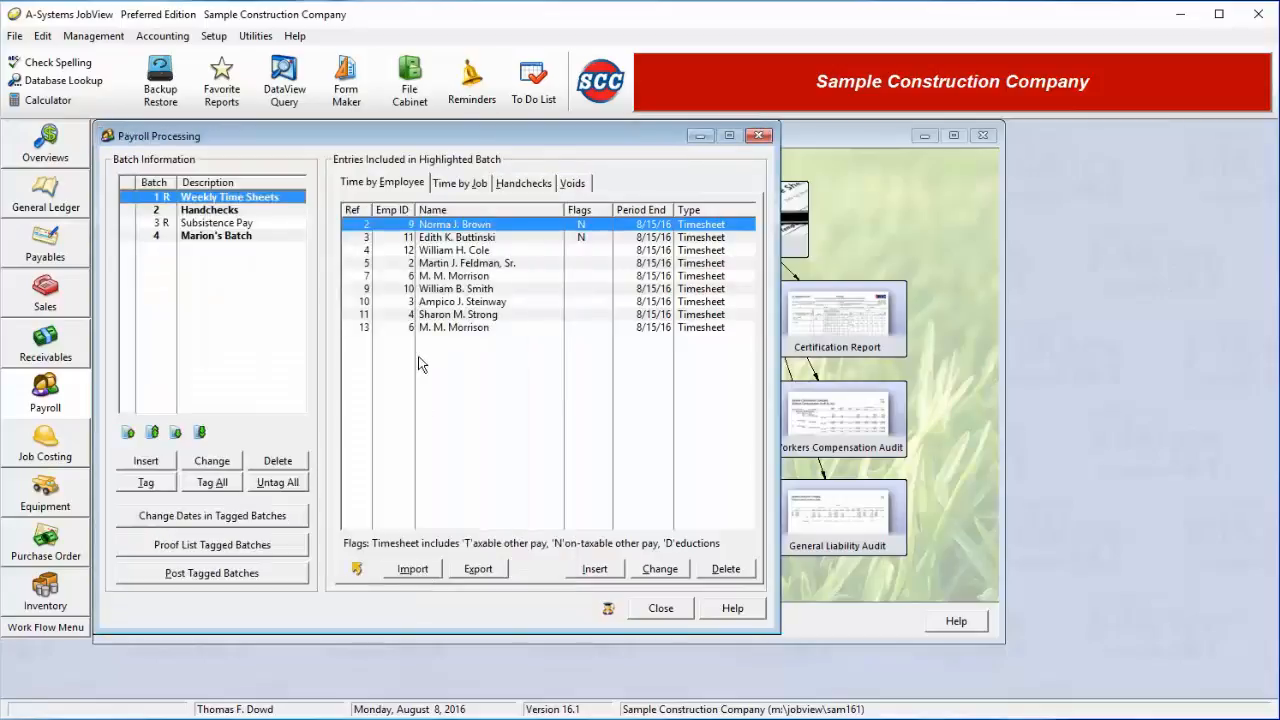
drag(476, 237, 469, 270)
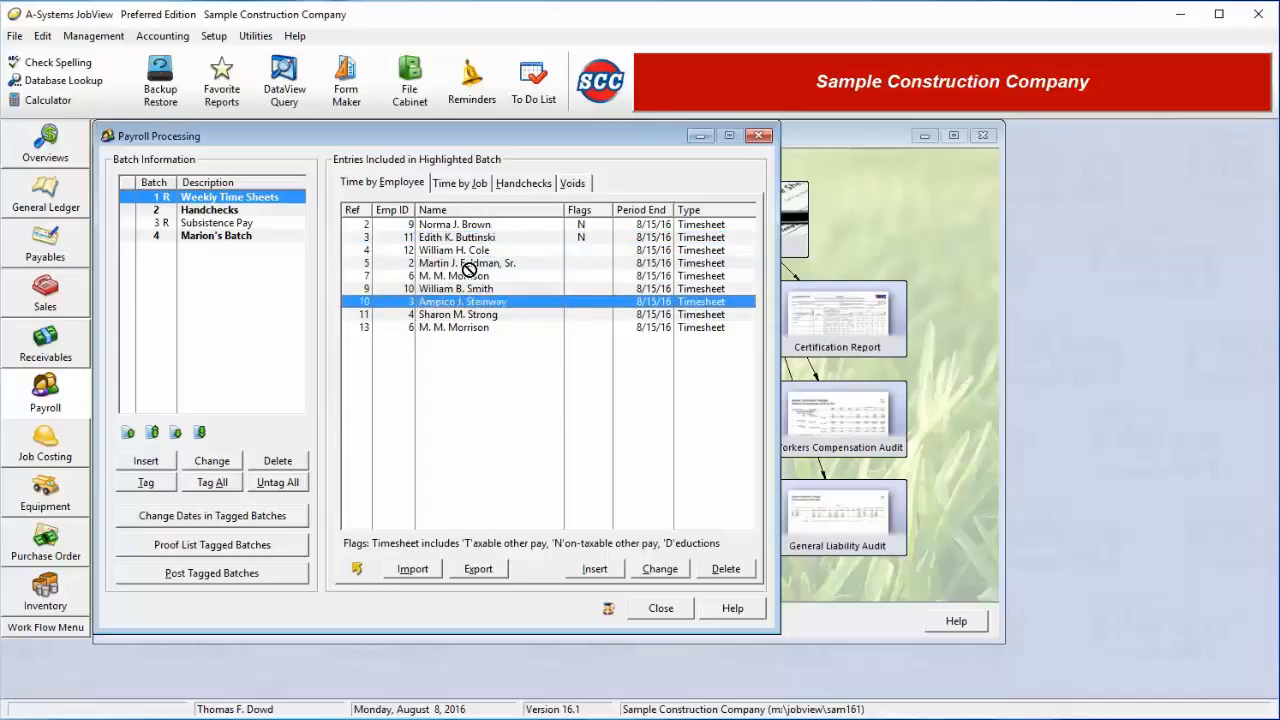
drag(469, 270, 247, 196)
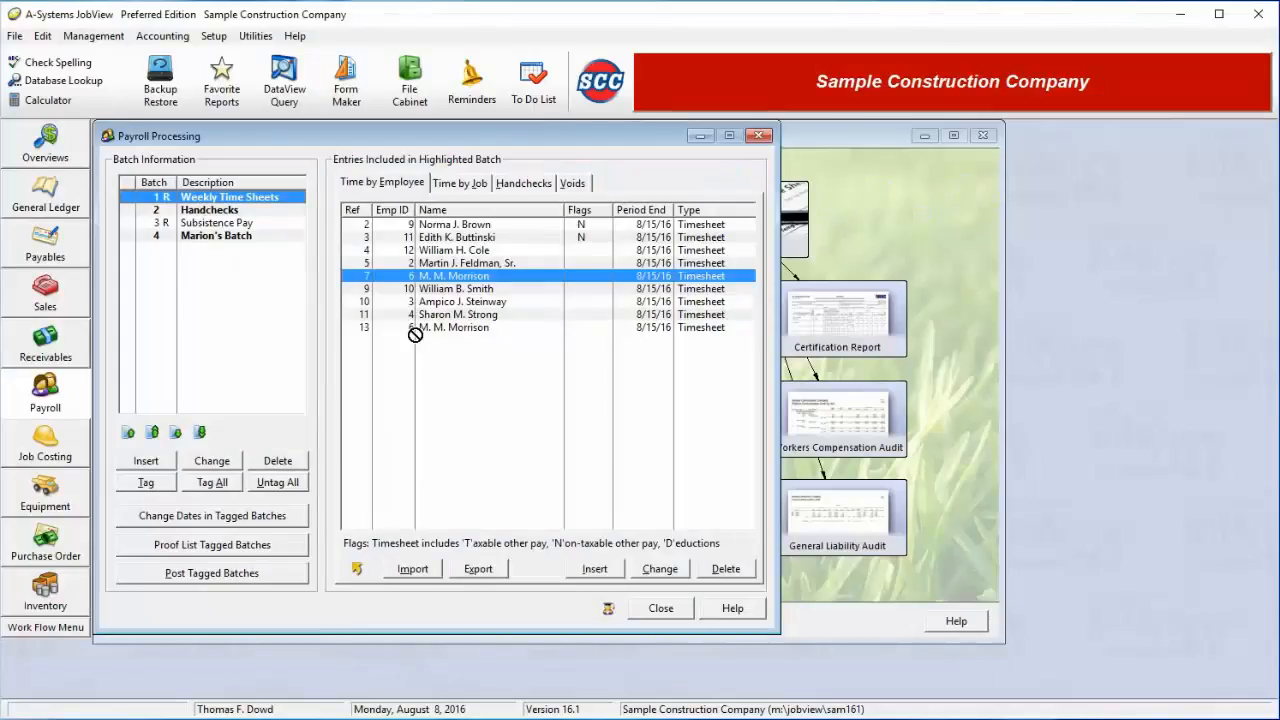
drag(415, 334, 453, 283)
Insert a new timesheet in the batch, accept 8/15/16 as its pay period end date and select the employee.
click(601, 568)
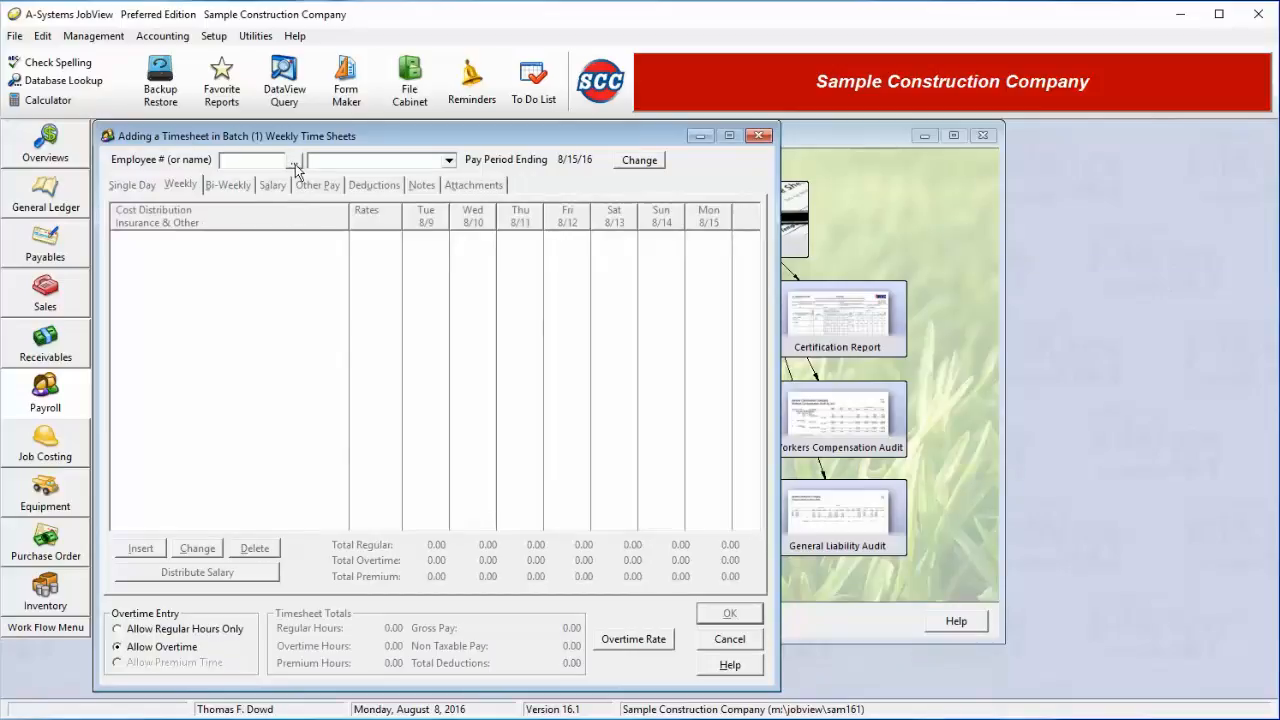
click(642, 161)
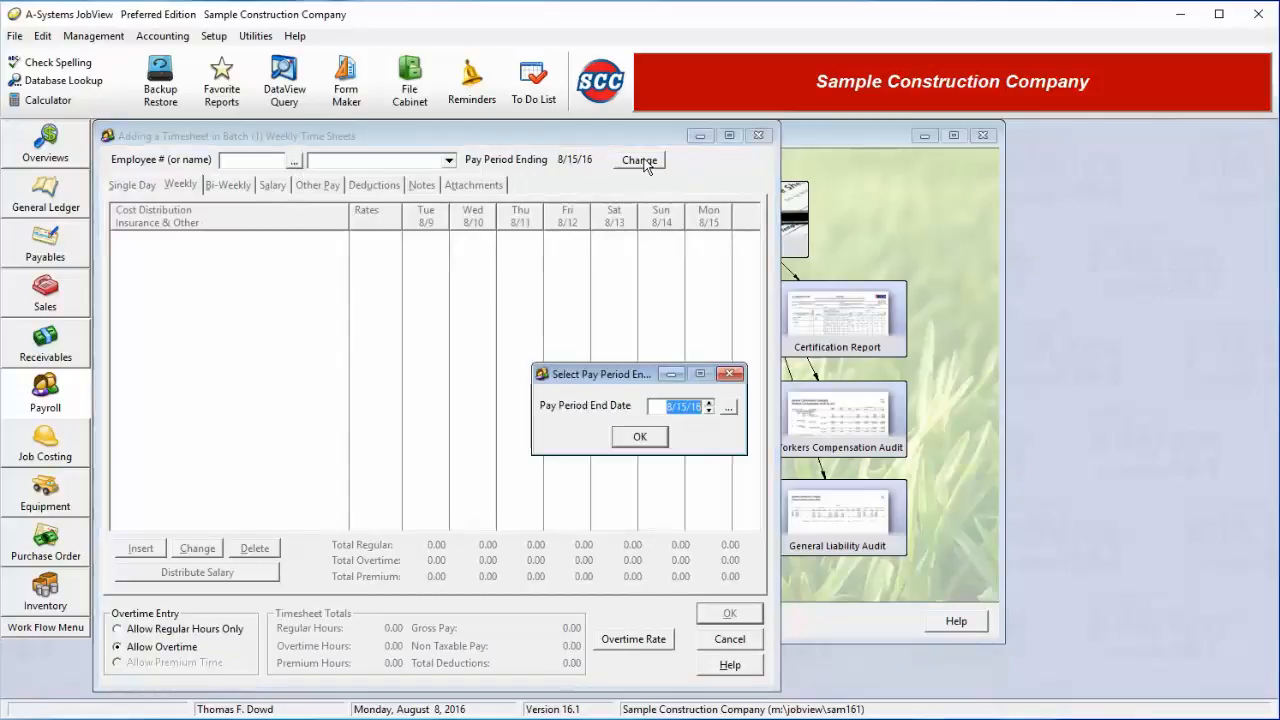
click(658, 438)
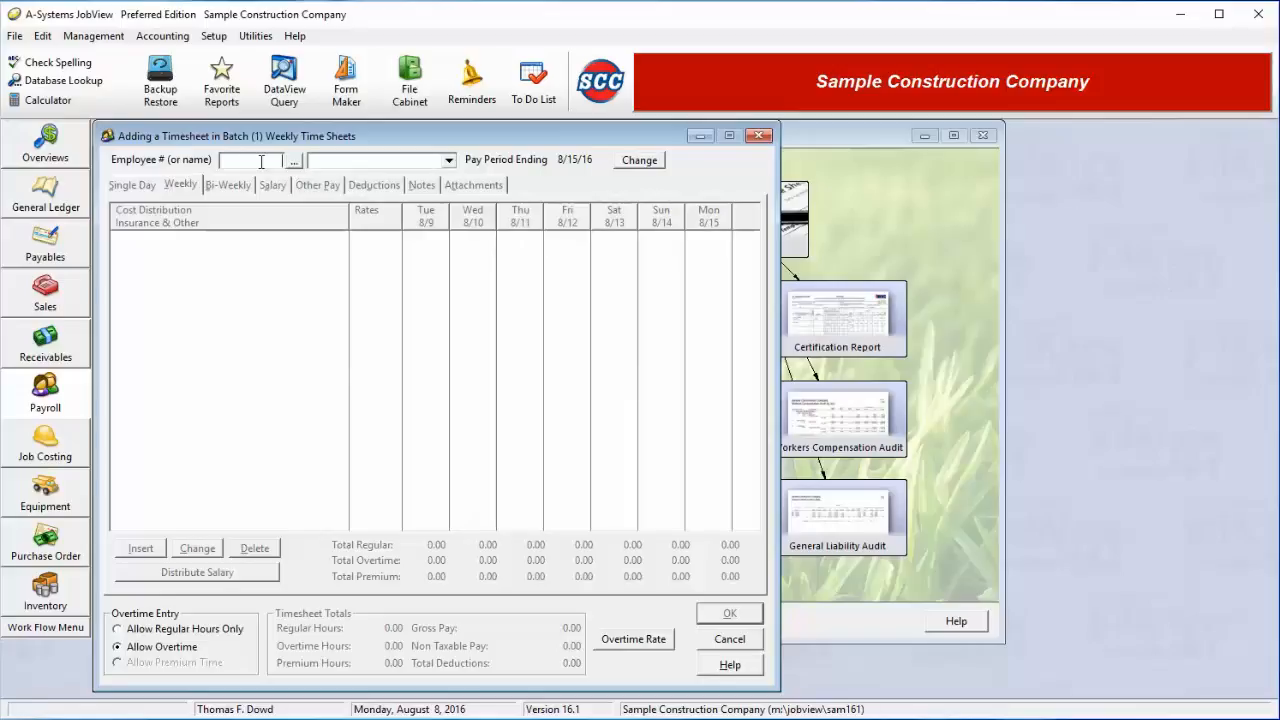
click(448, 161)
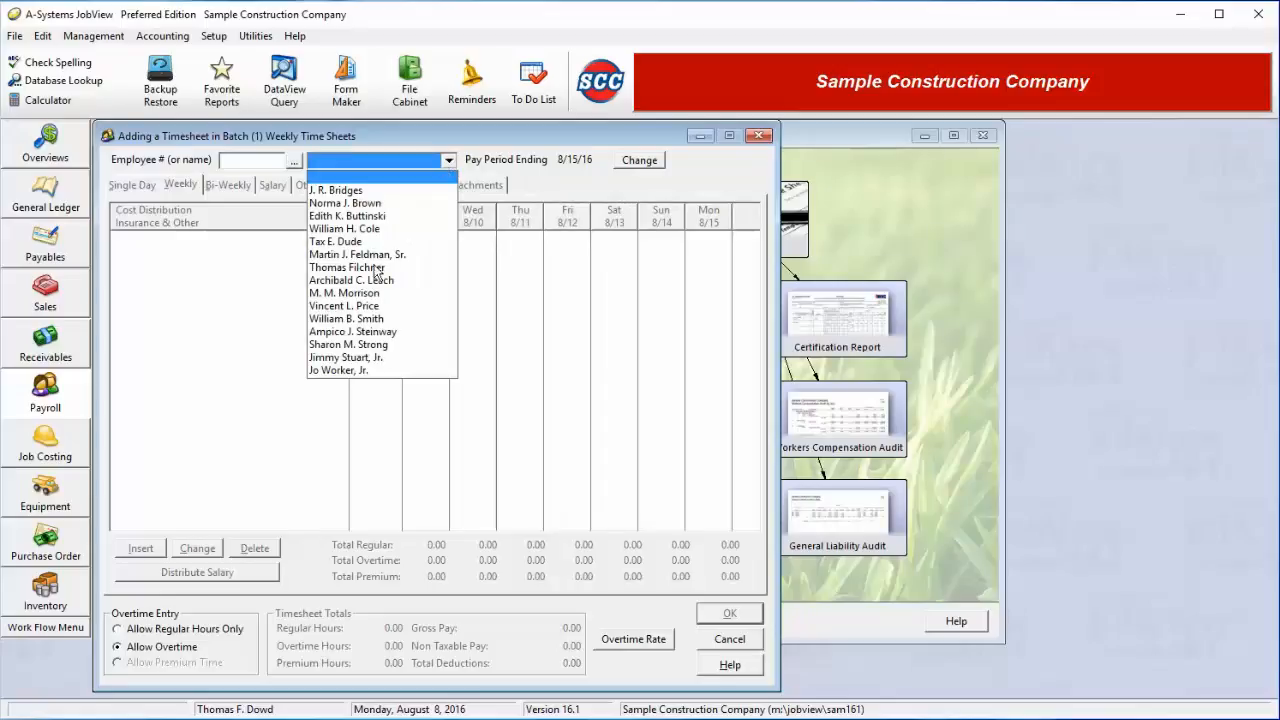
click(372, 306)
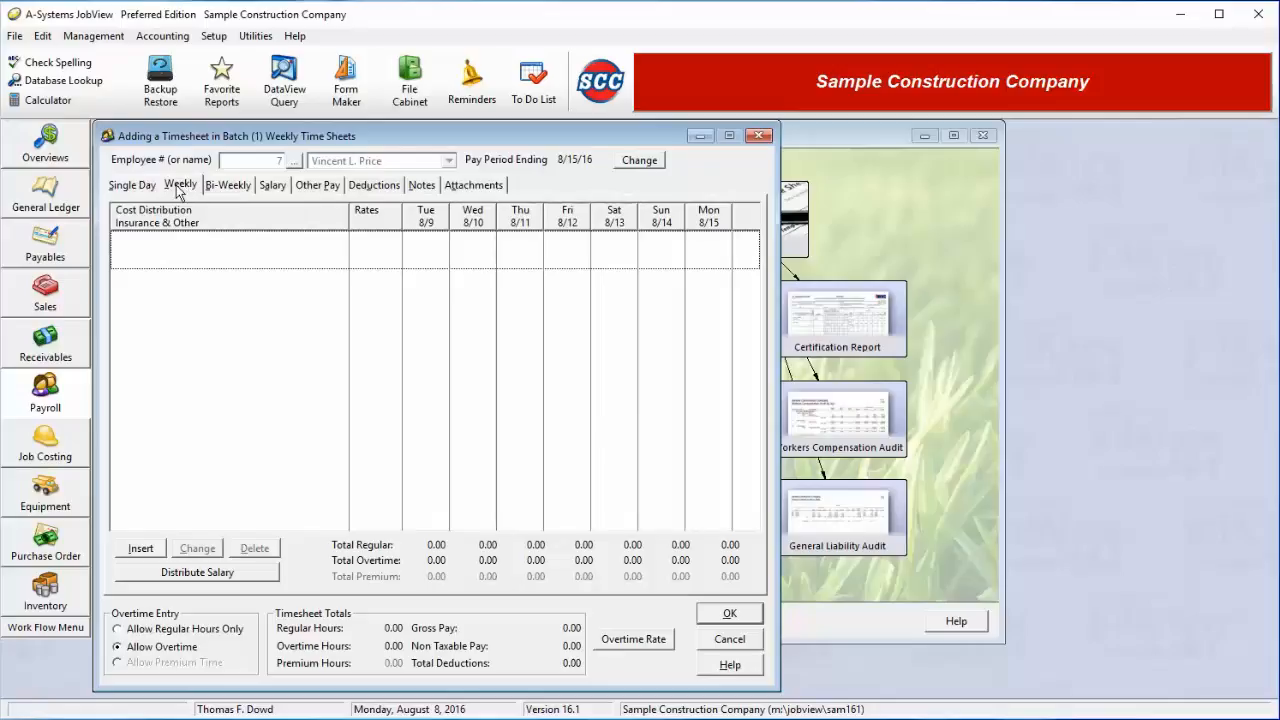
Add a single-day entry dated 8/08/16 with detail type Job, job 400 Tennis Court Facility and cost code 06101L Wood Framing.
click(140, 192)
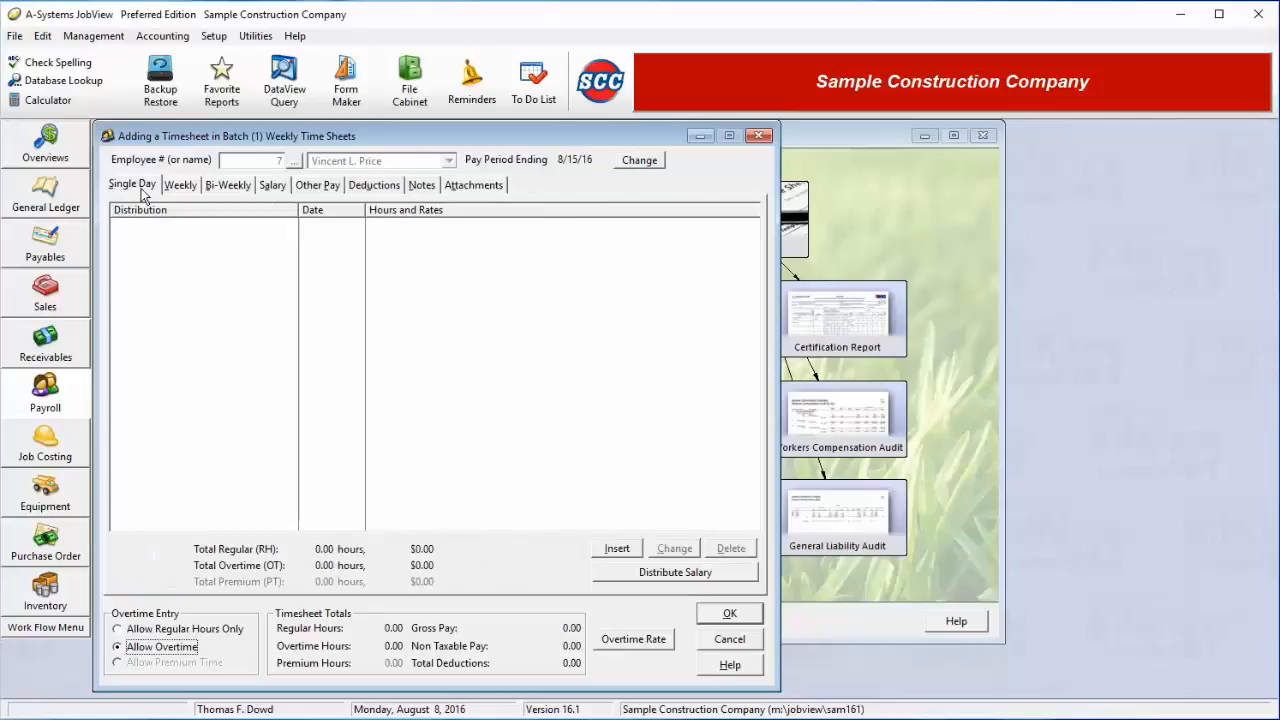
click(617, 548)
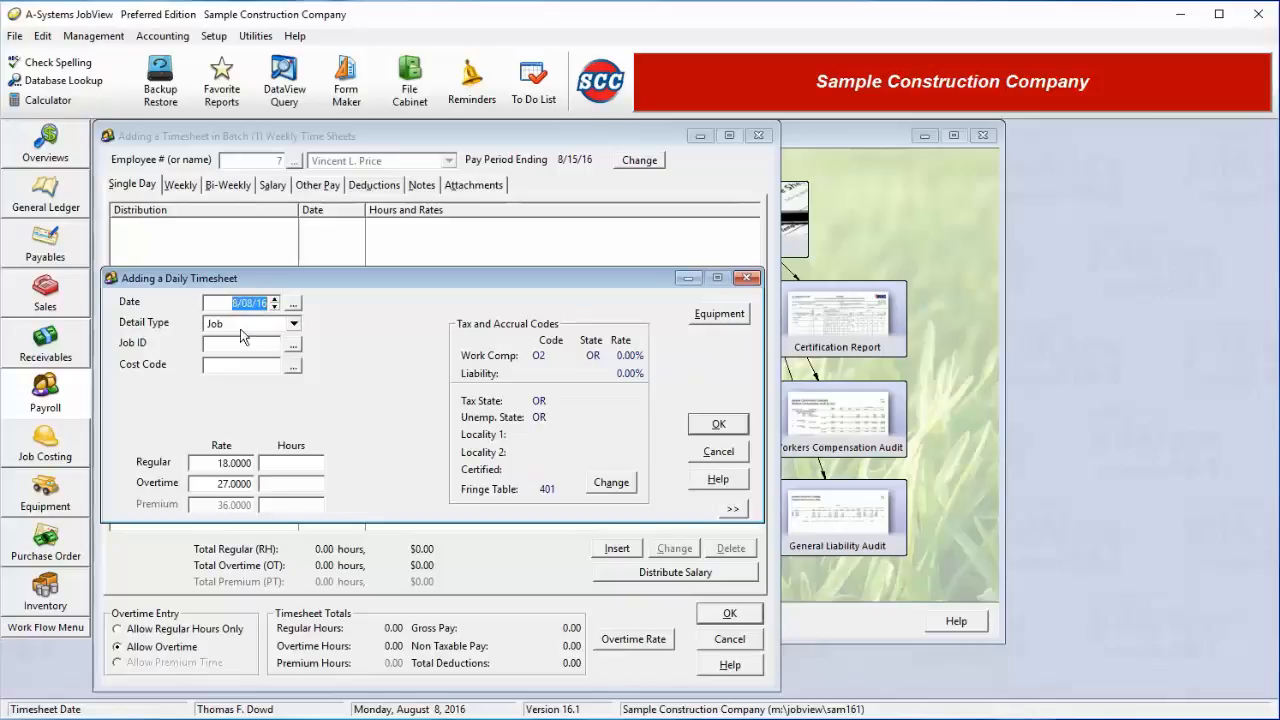
click(292, 324)
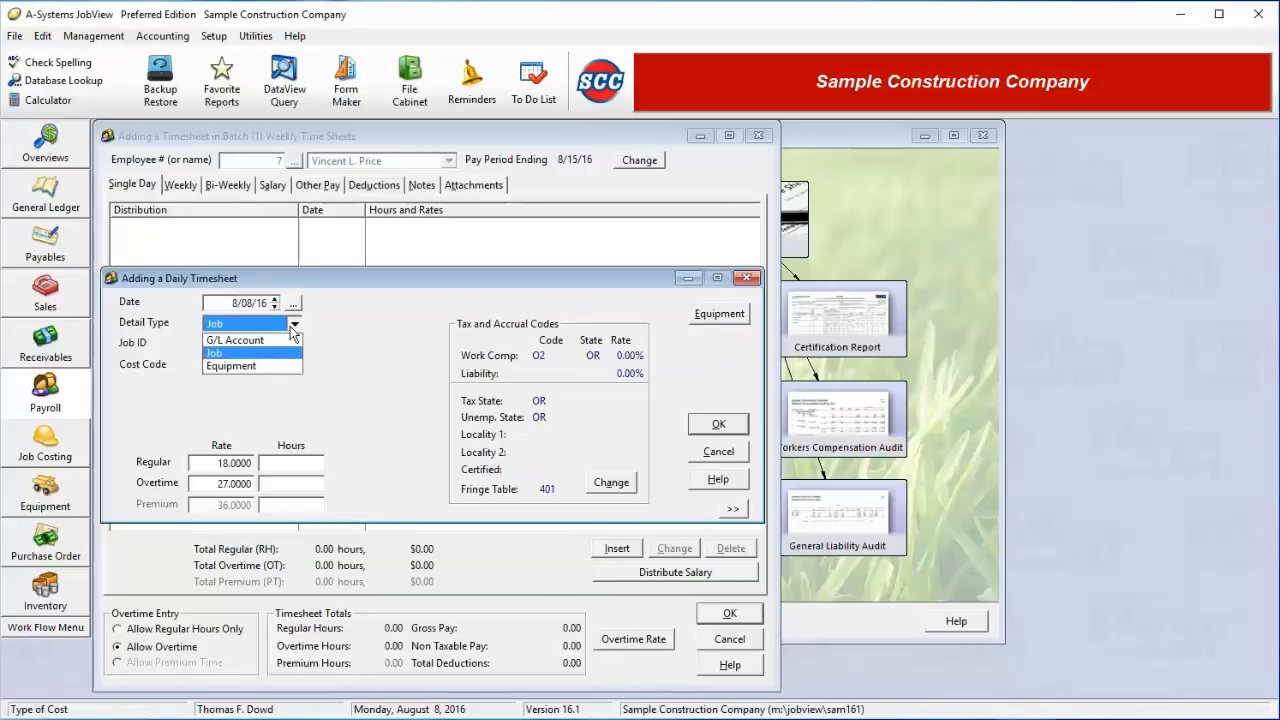
click(291, 327)
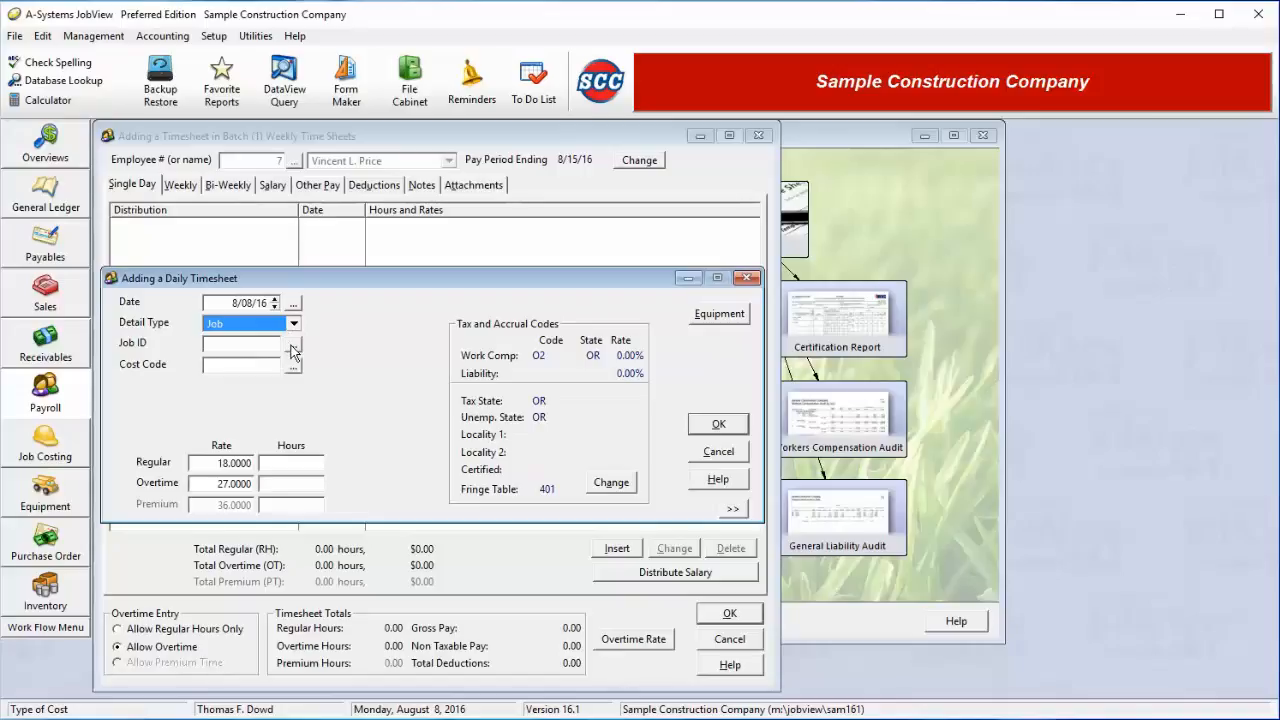
click(292, 350)
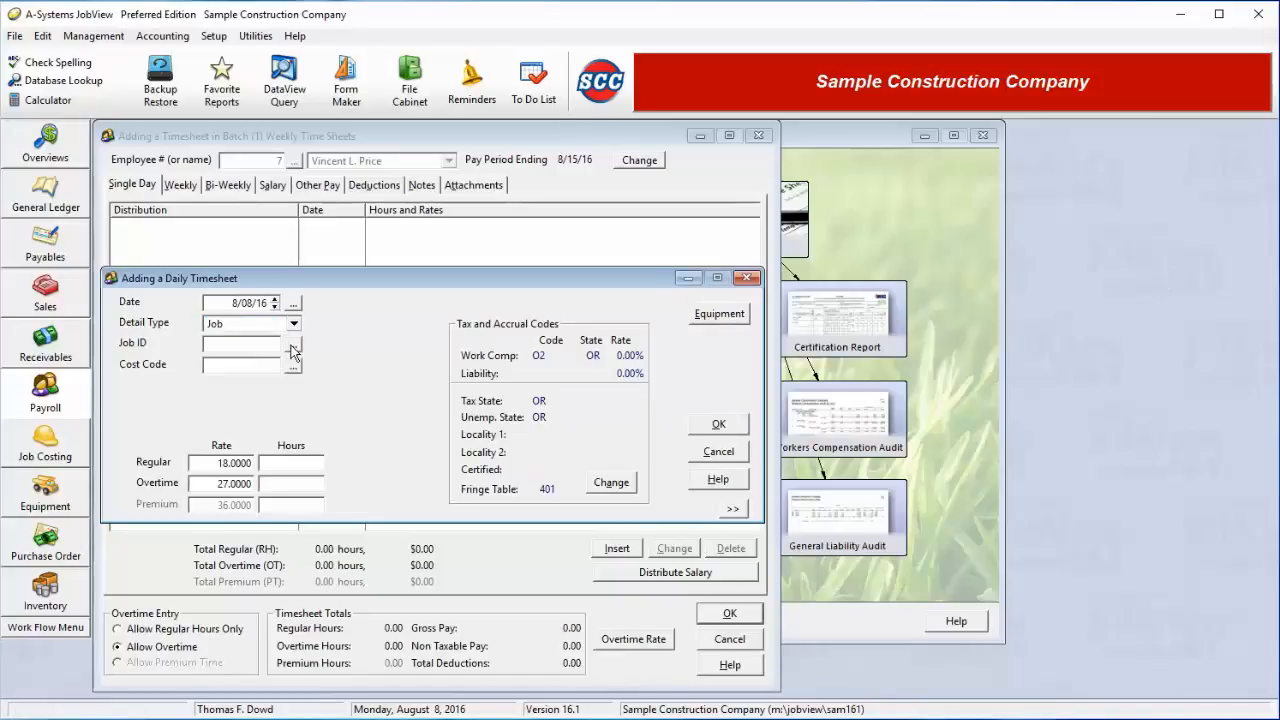
double_click(218, 268)
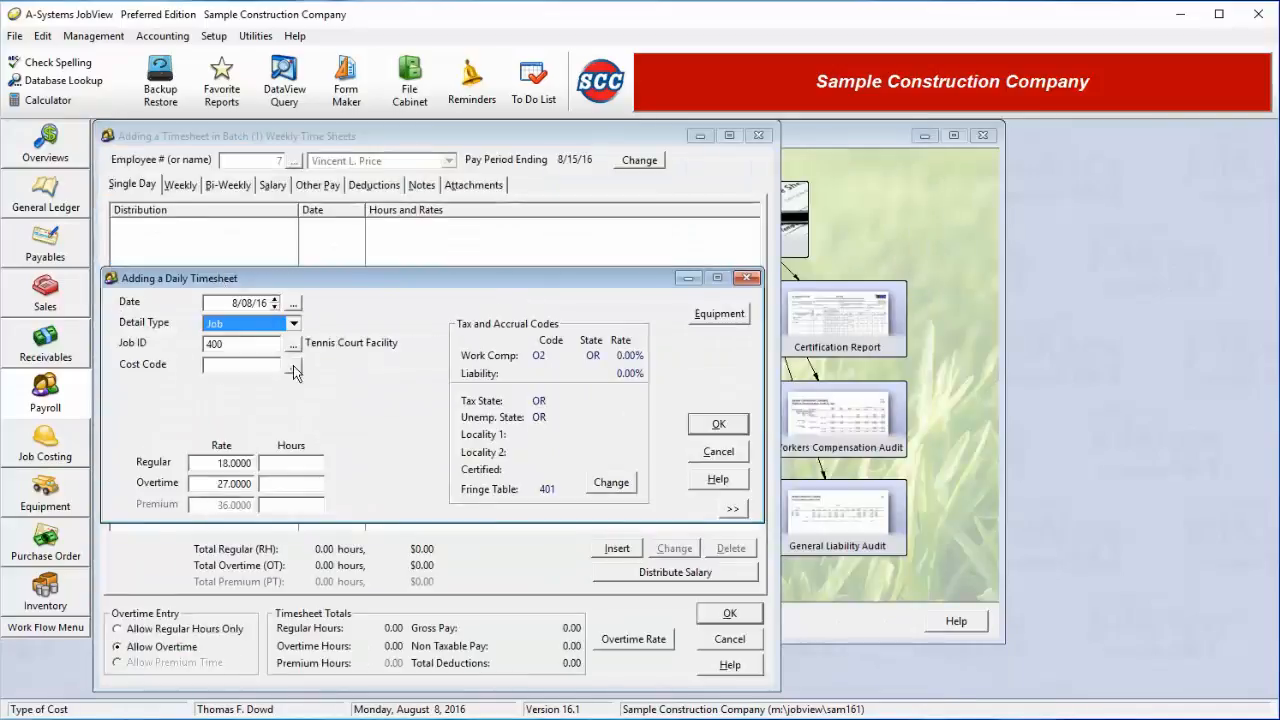
click(292, 366)
double_click(212, 236)
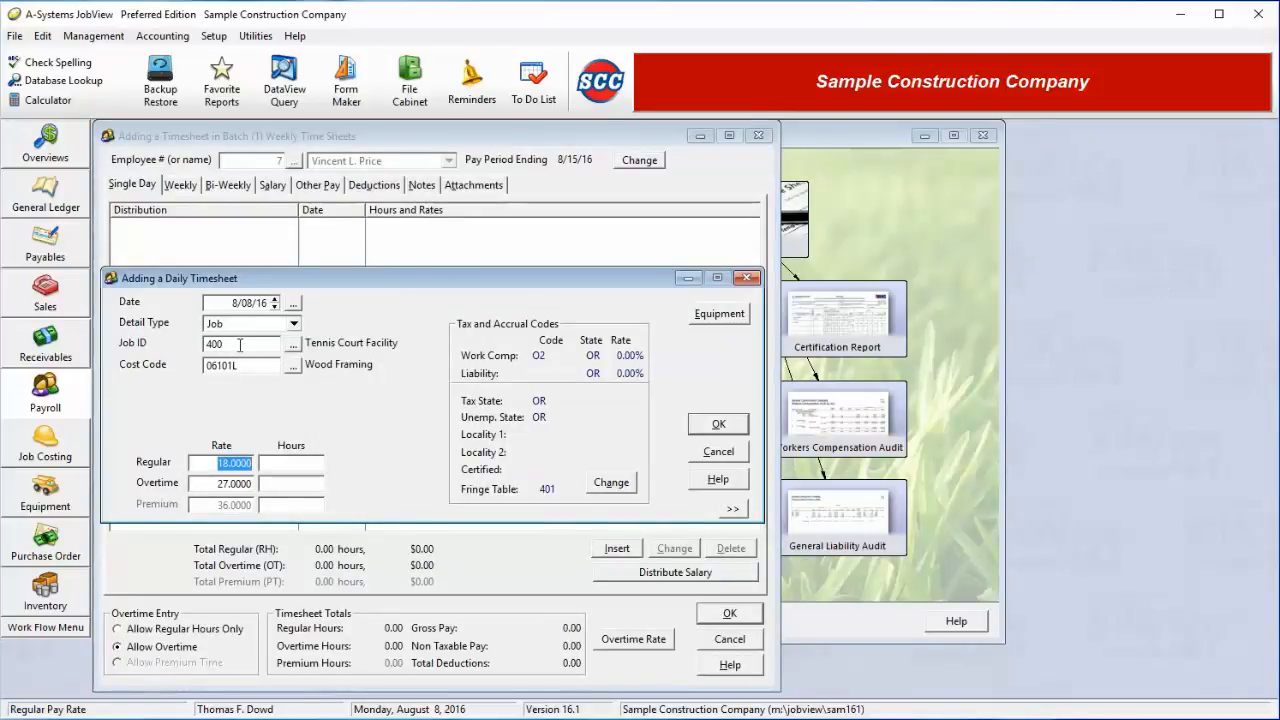
Enter 8 regular hours on the daily timesheet at the default pay rates and accept the default tax and accrual codes.
click(240, 481)
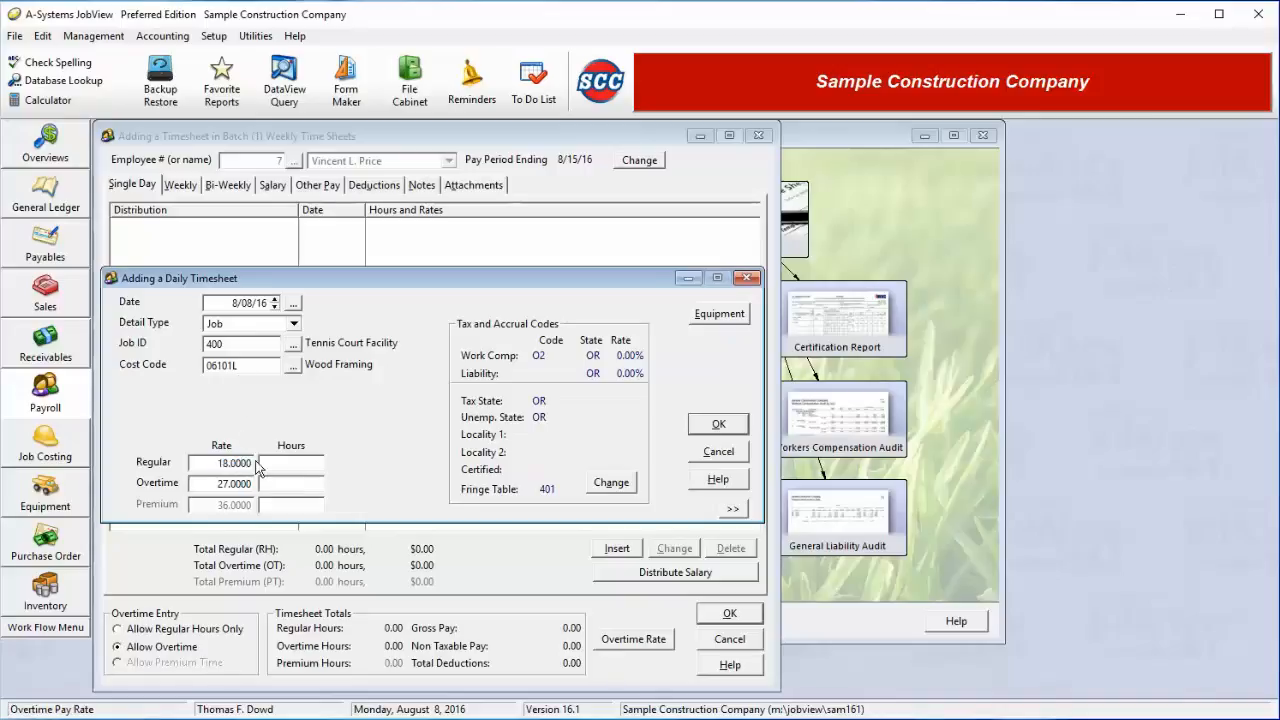
click(252, 463)
click(256, 486)
click(308, 463)
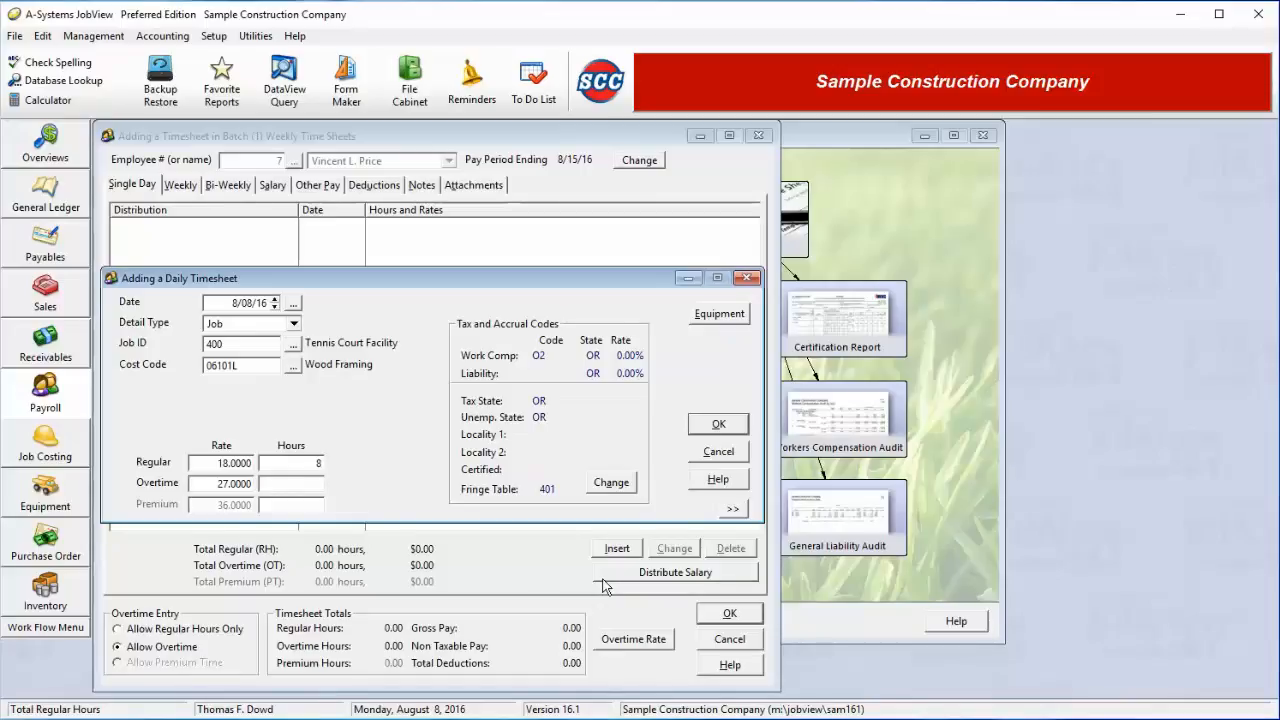
text(8)
key(Tab)
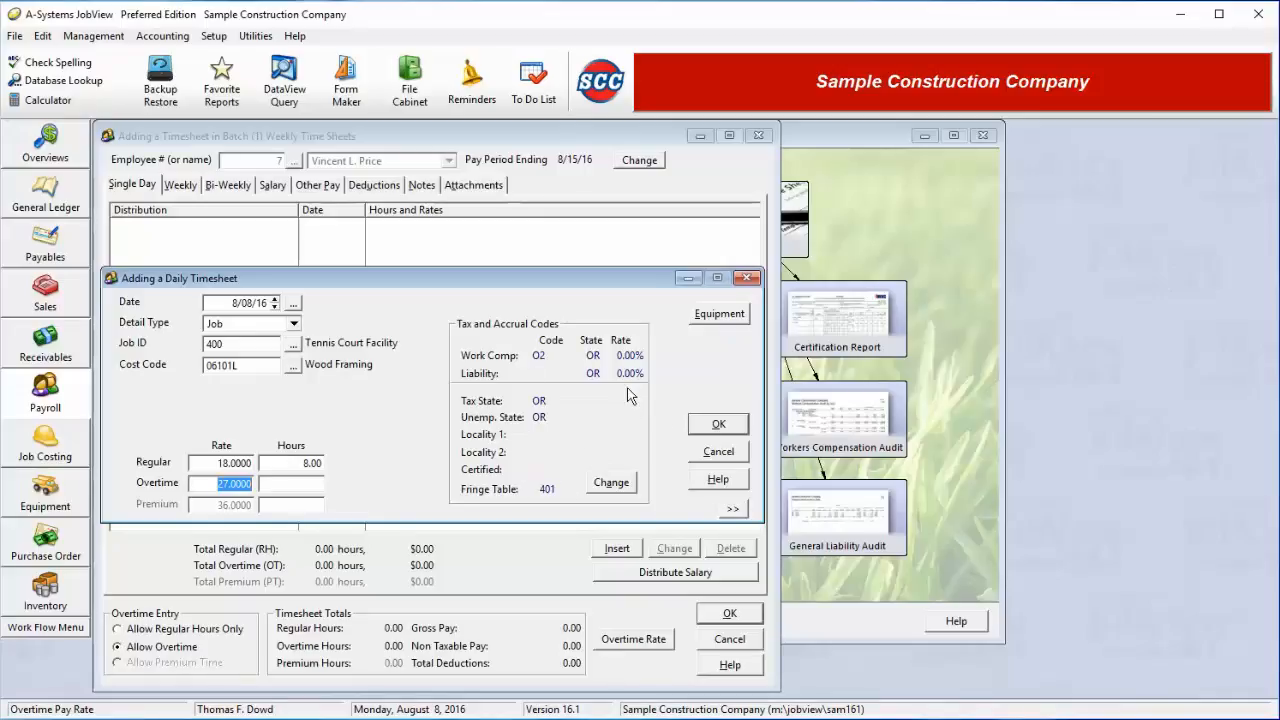
click(613, 484)
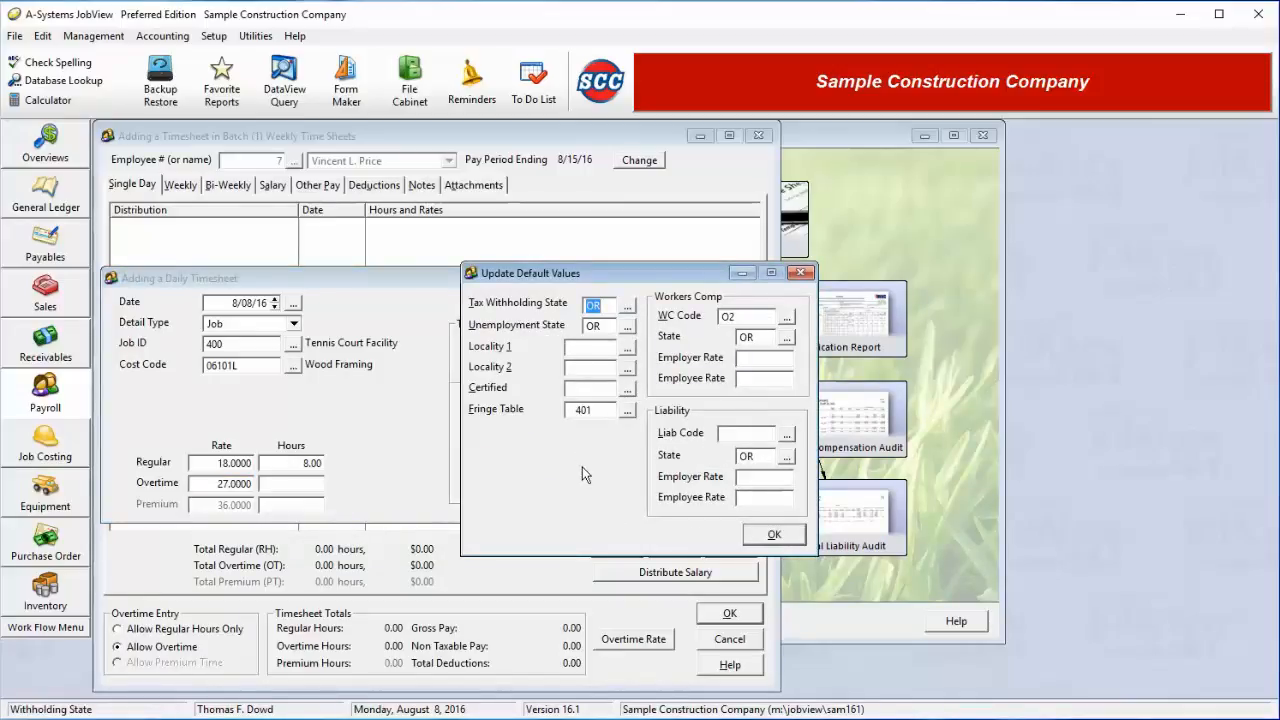
click(770, 536)
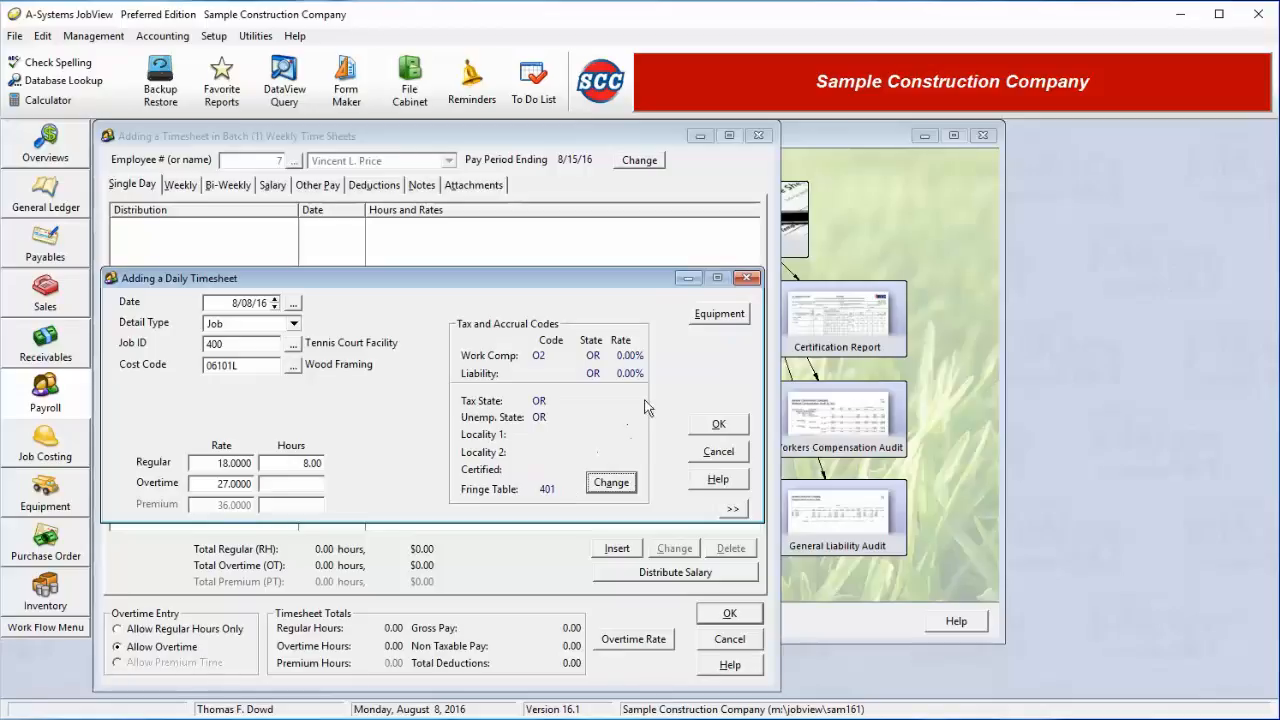
Record 8 units of backhoe BH-1 usage at the default rate for the daily entry, save the entry and dismiss the next blank one.
click(719, 316)
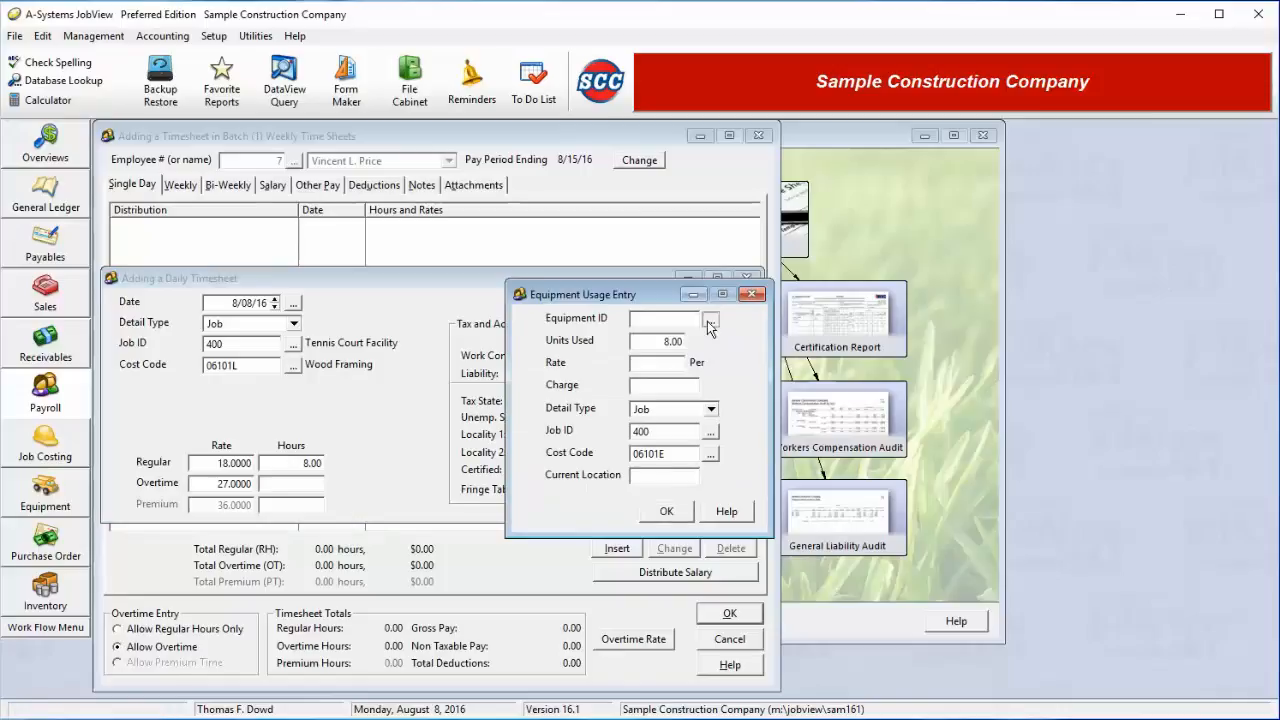
click(709, 321)
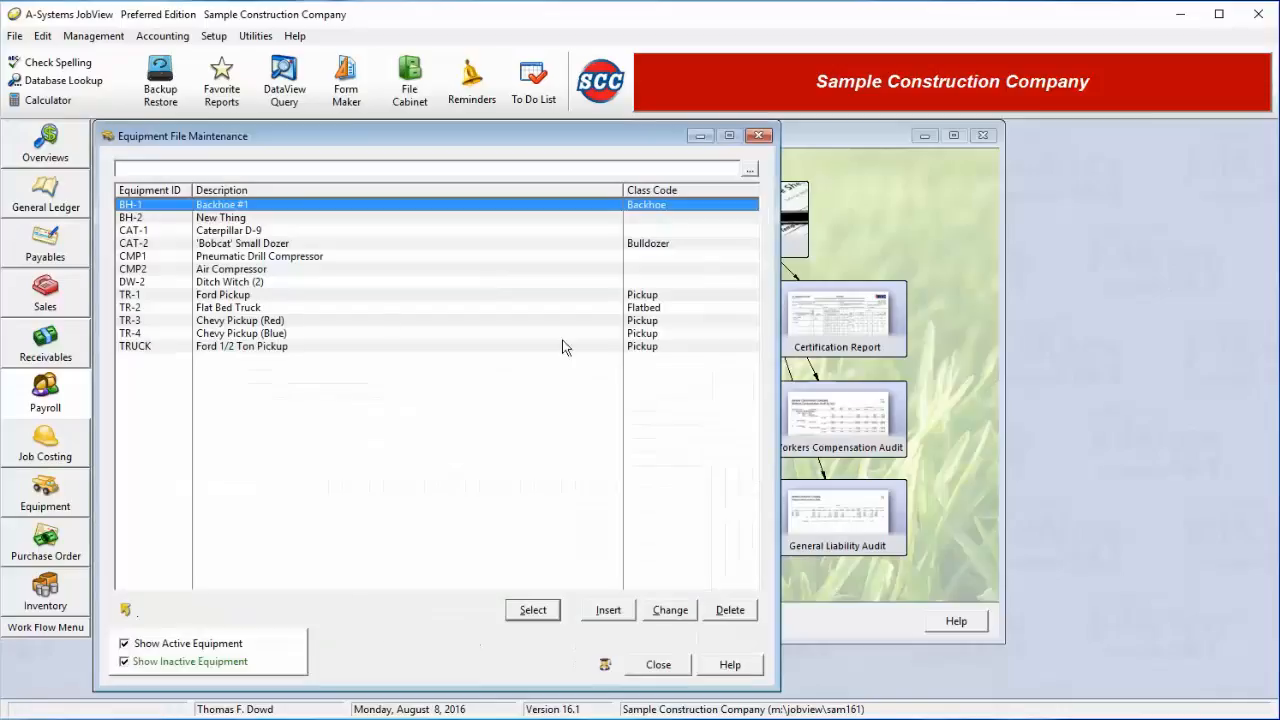
double_click(232, 205)
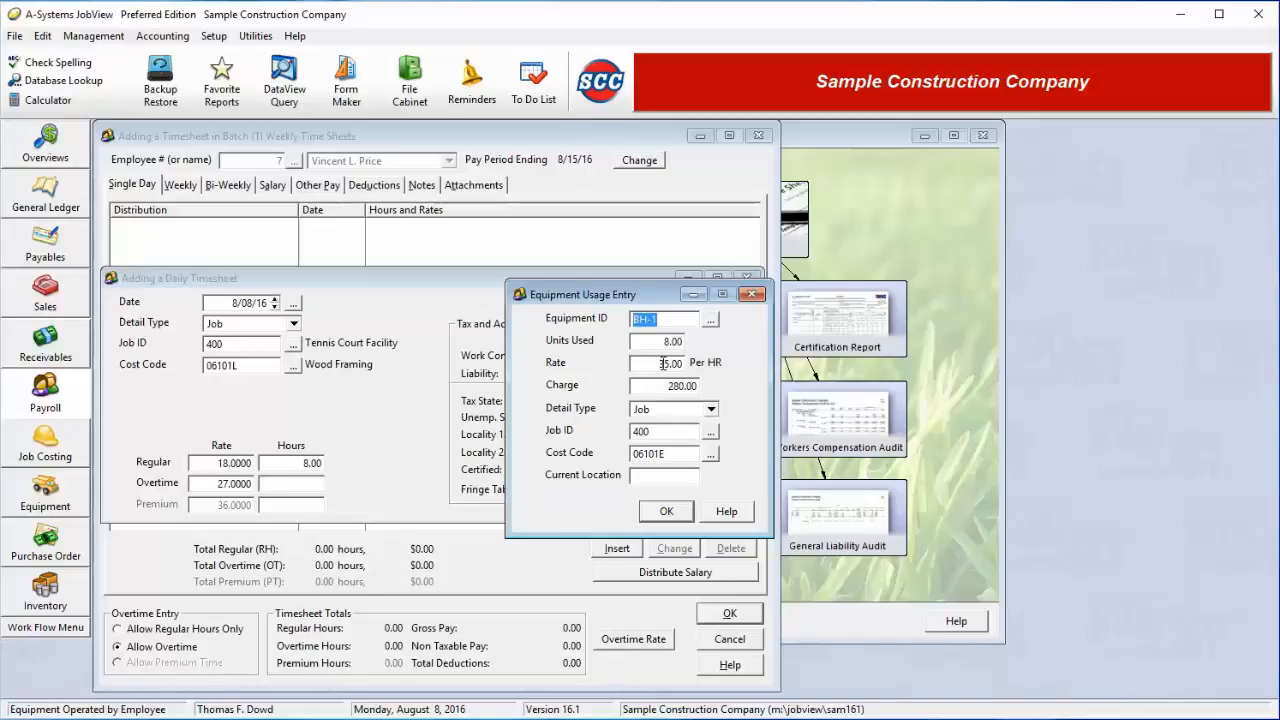
drag(664, 342, 690, 365)
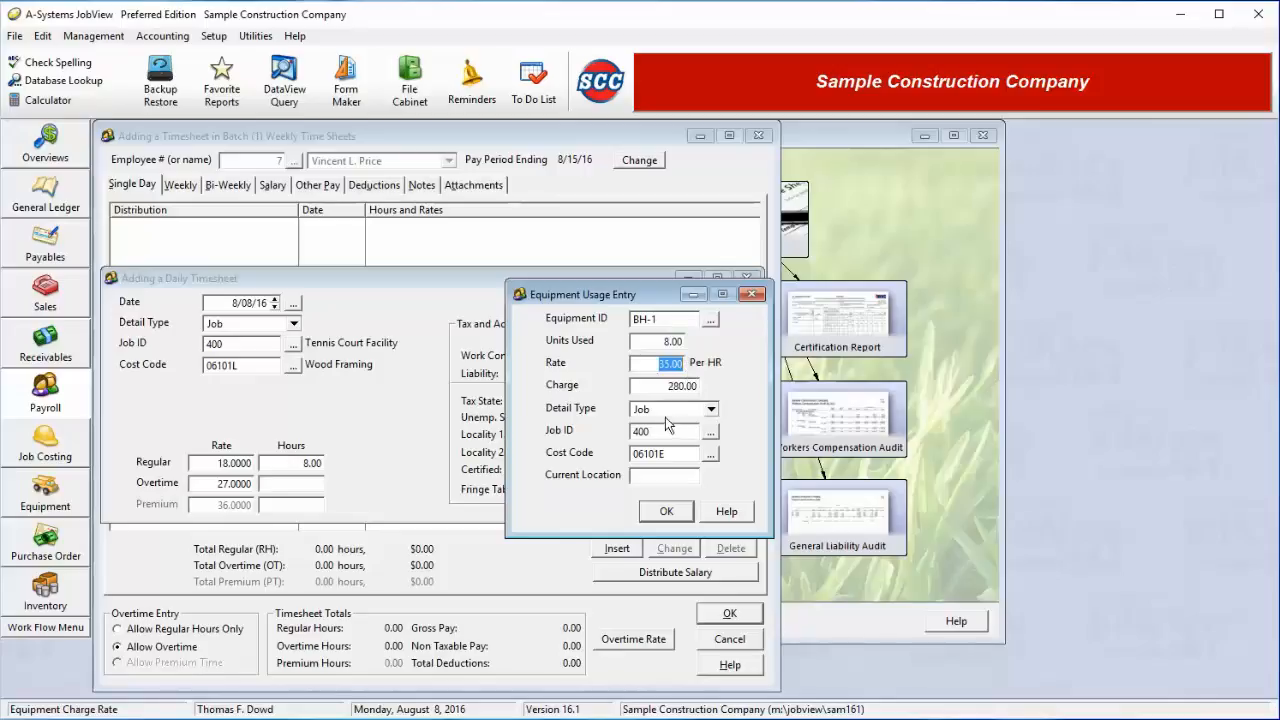
click(660, 513)
click(667, 342)
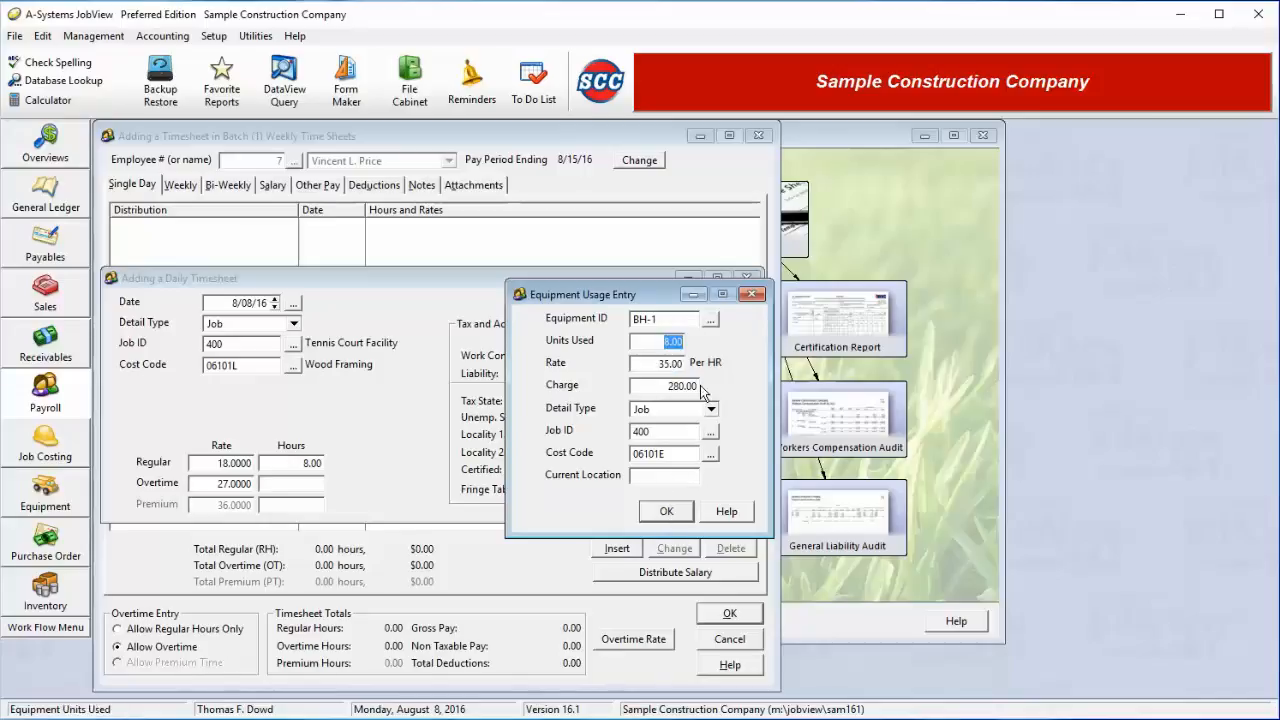
click(660, 513)
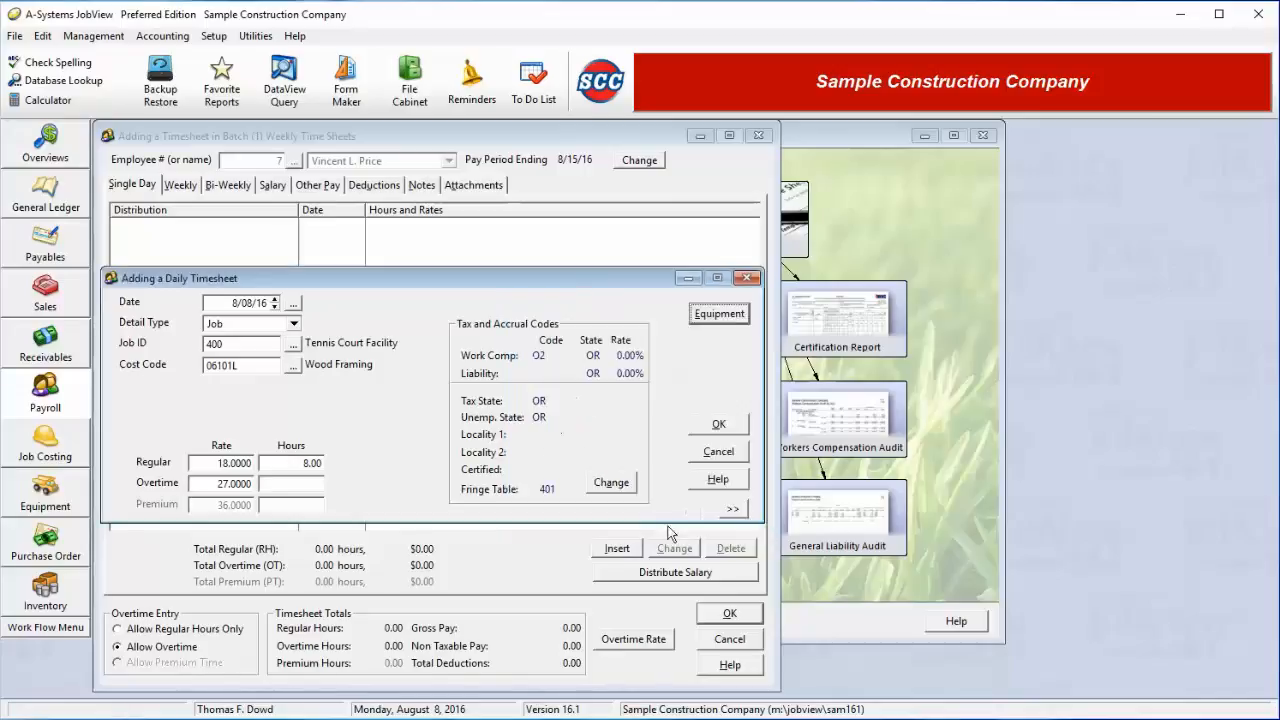
click(728, 430)
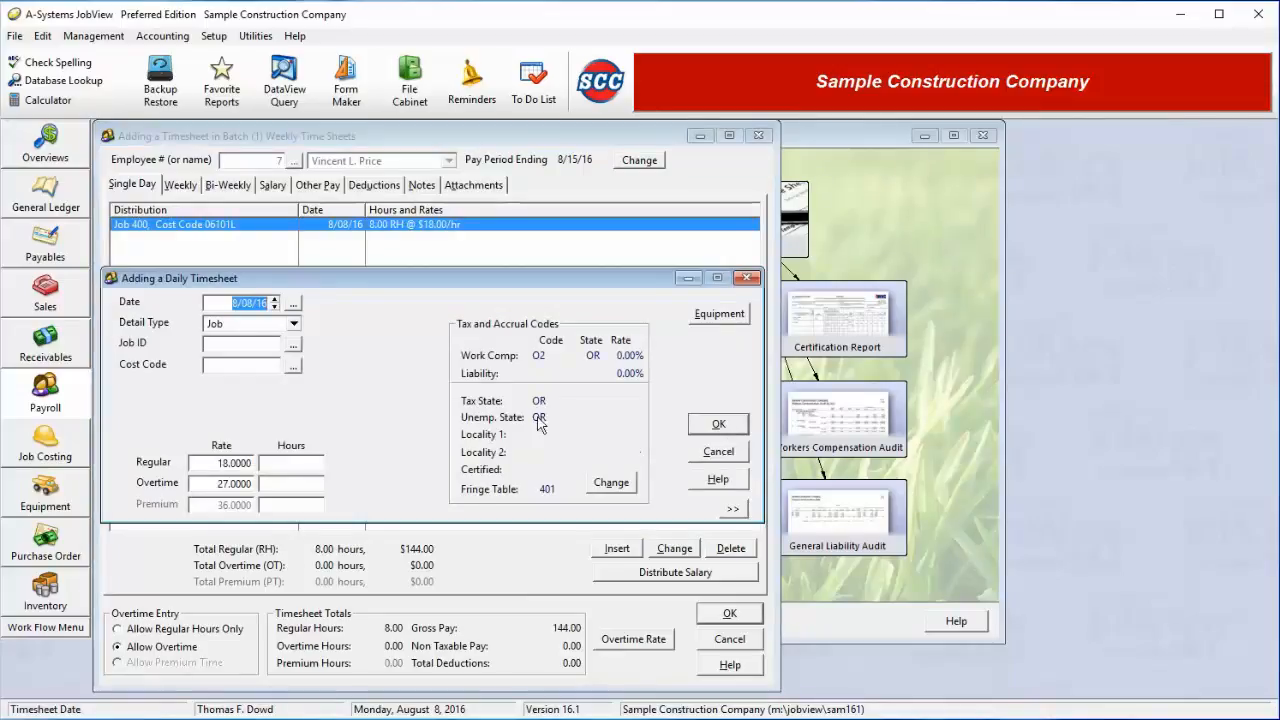
click(736, 446)
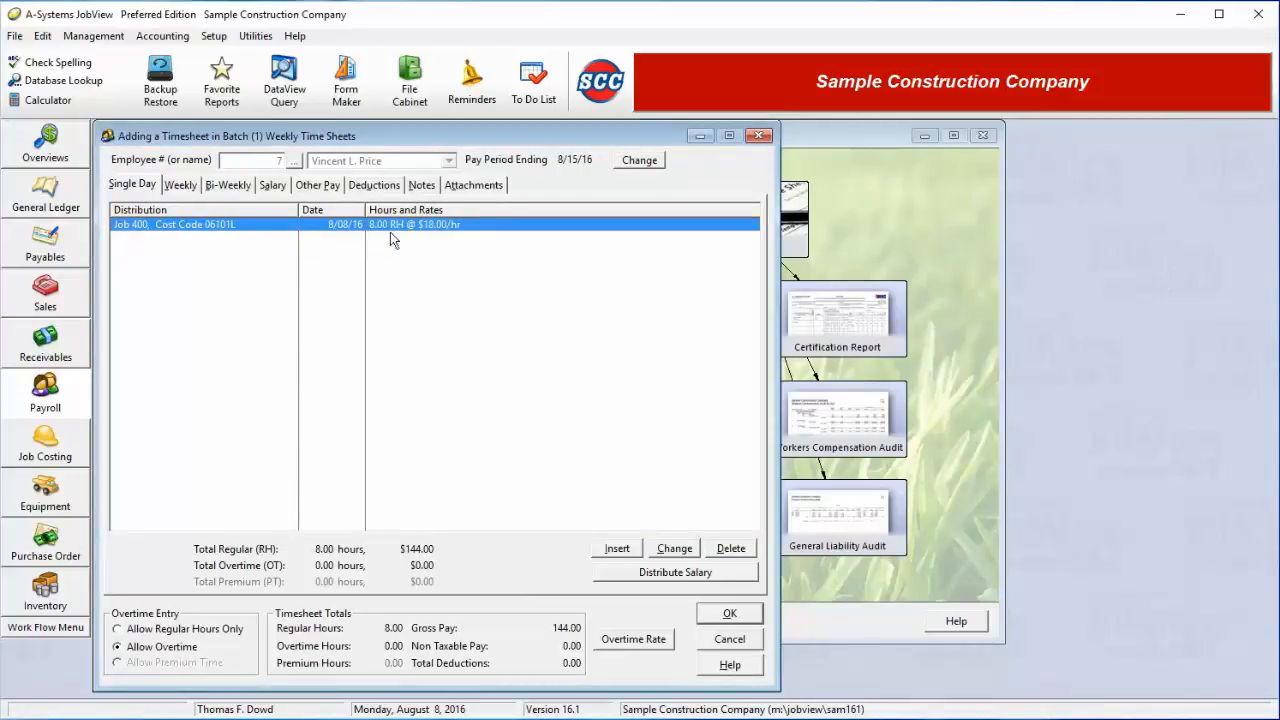
Insert a weekly timesheet line with detail type Job, job 200 Golden Hills Nursing Home and cost code 06101L Wood Framing.
click(180, 186)
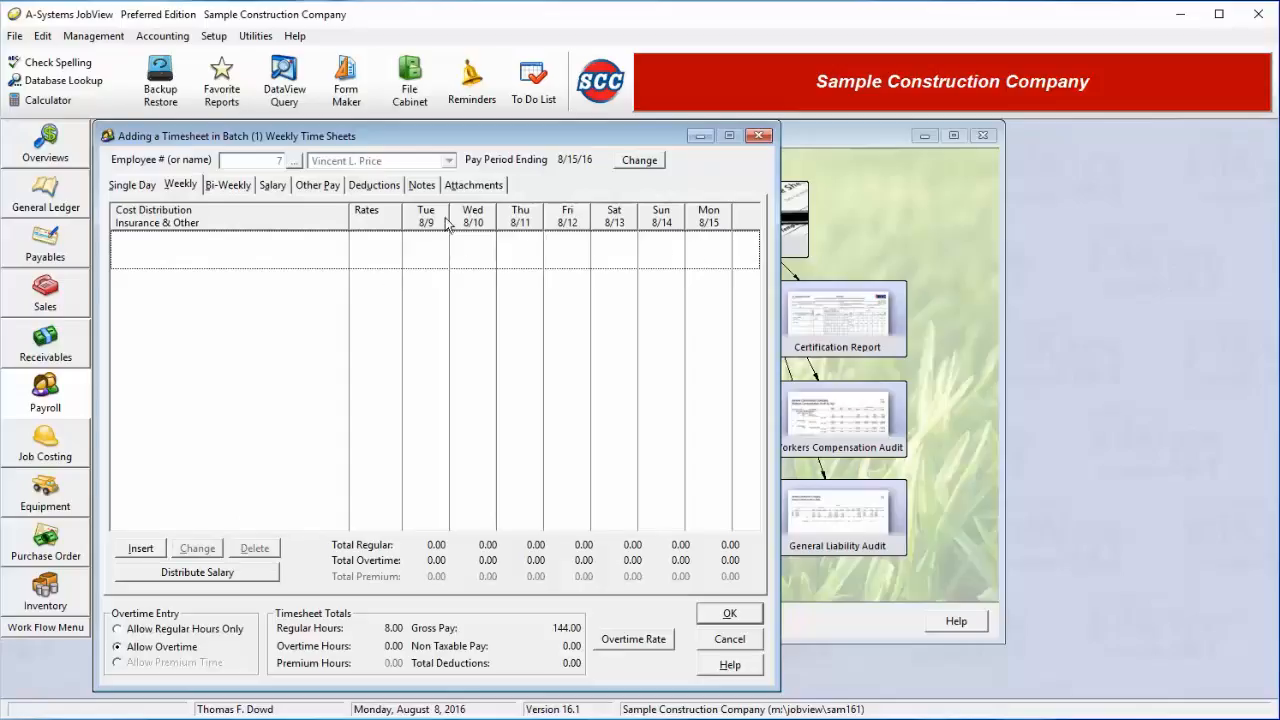
click(142, 553)
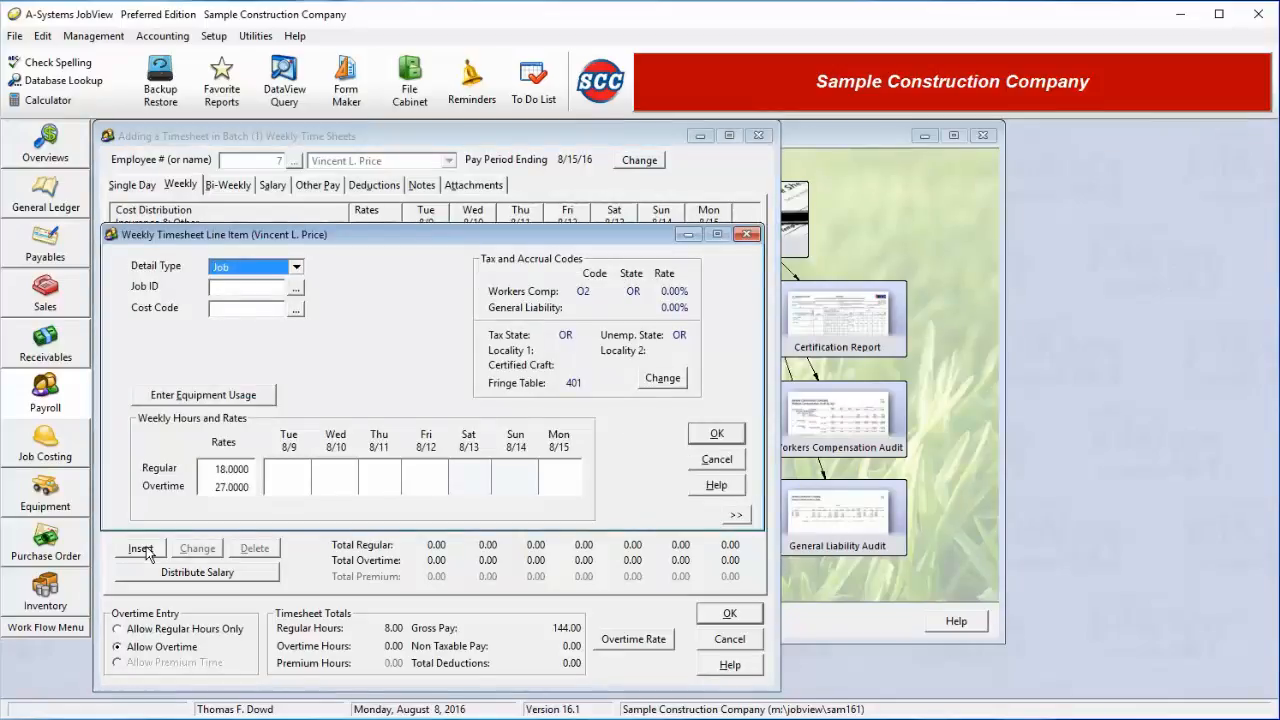
click(295, 288)
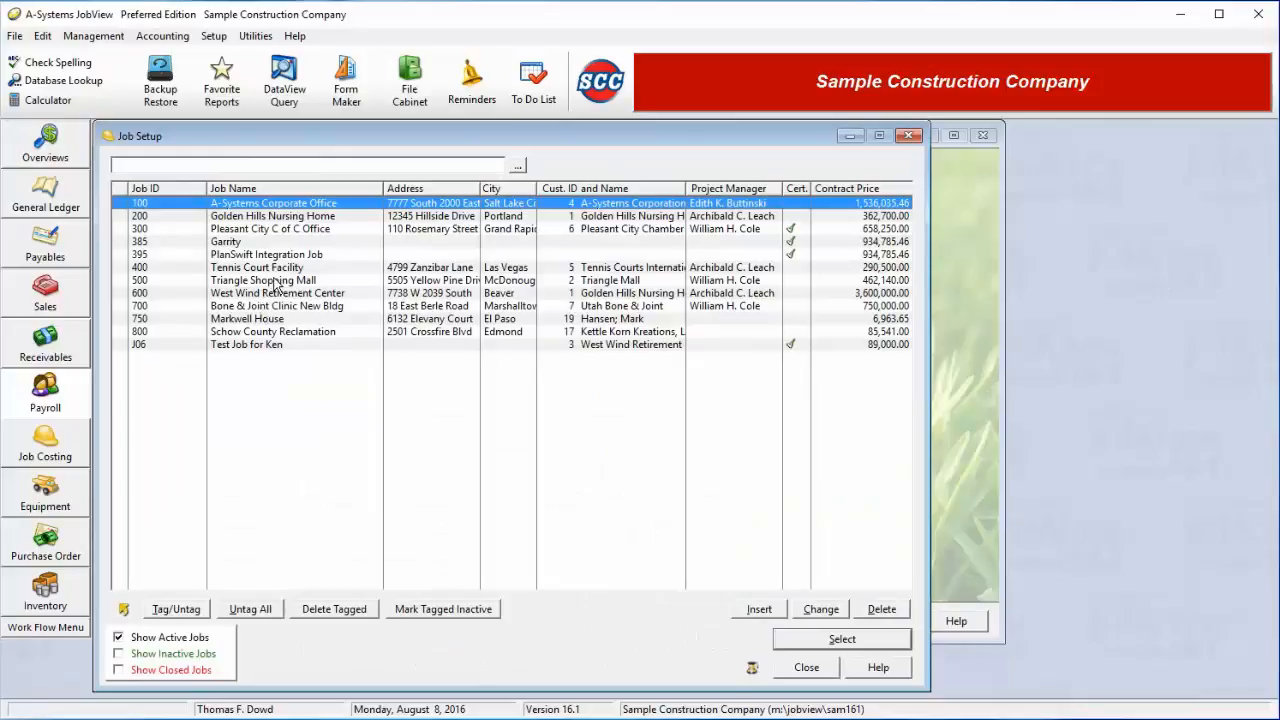
click(281, 255)
double_click(287, 243)
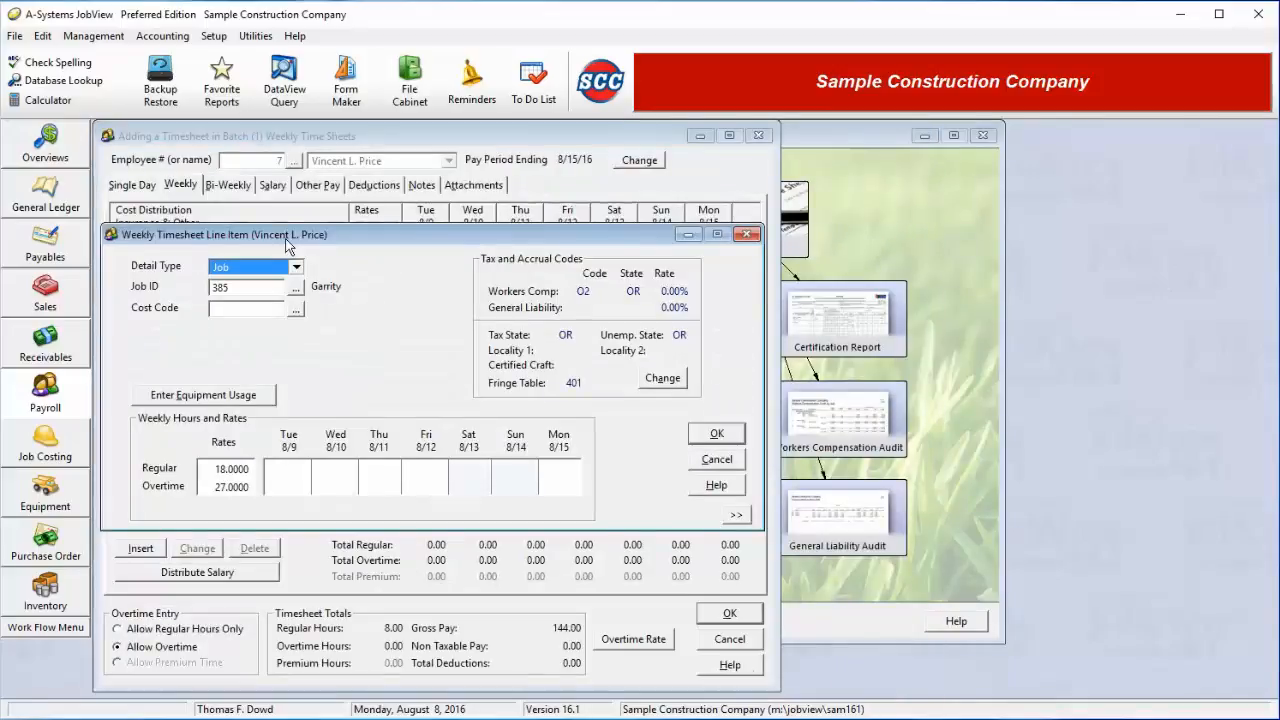
click(295, 289)
double_click(283, 216)
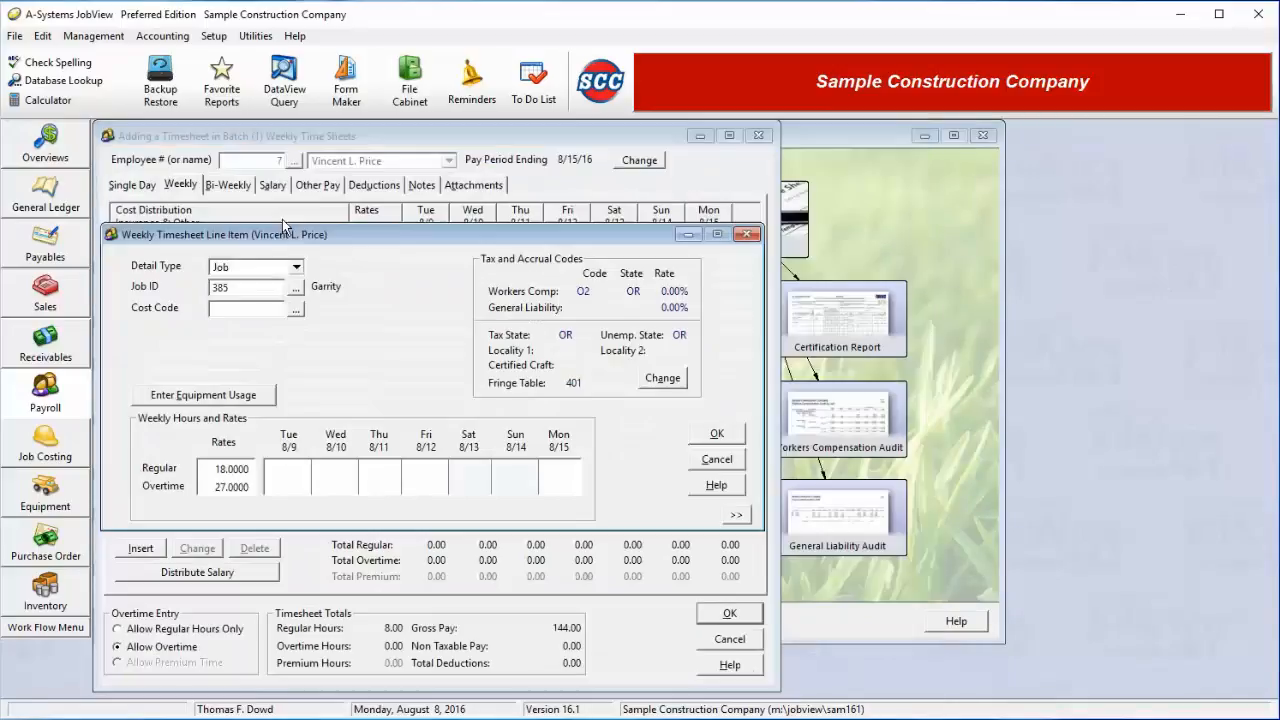
click(296, 311)
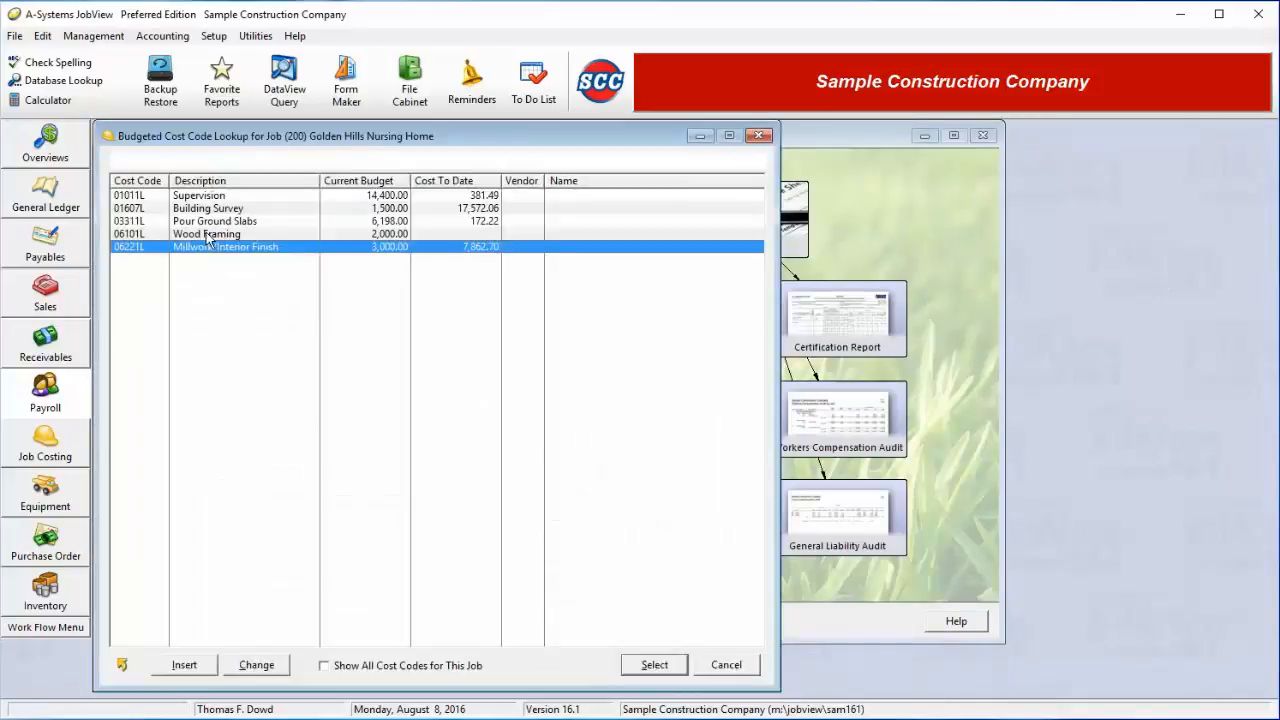
double_click(208, 240)
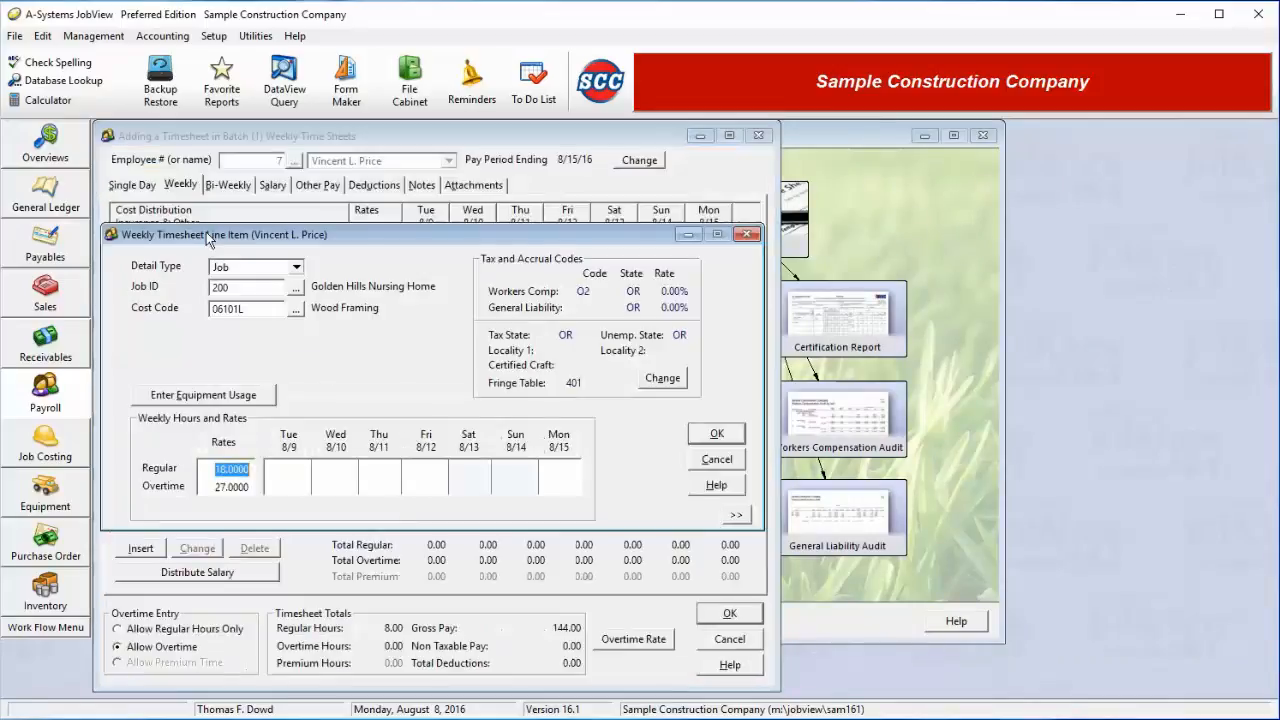
Enter regular hours of 8 on 8/9, 8 on 8/10, 3 on 8/11 and 2 on 8/12, and save the weekly line.
click(284, 473)
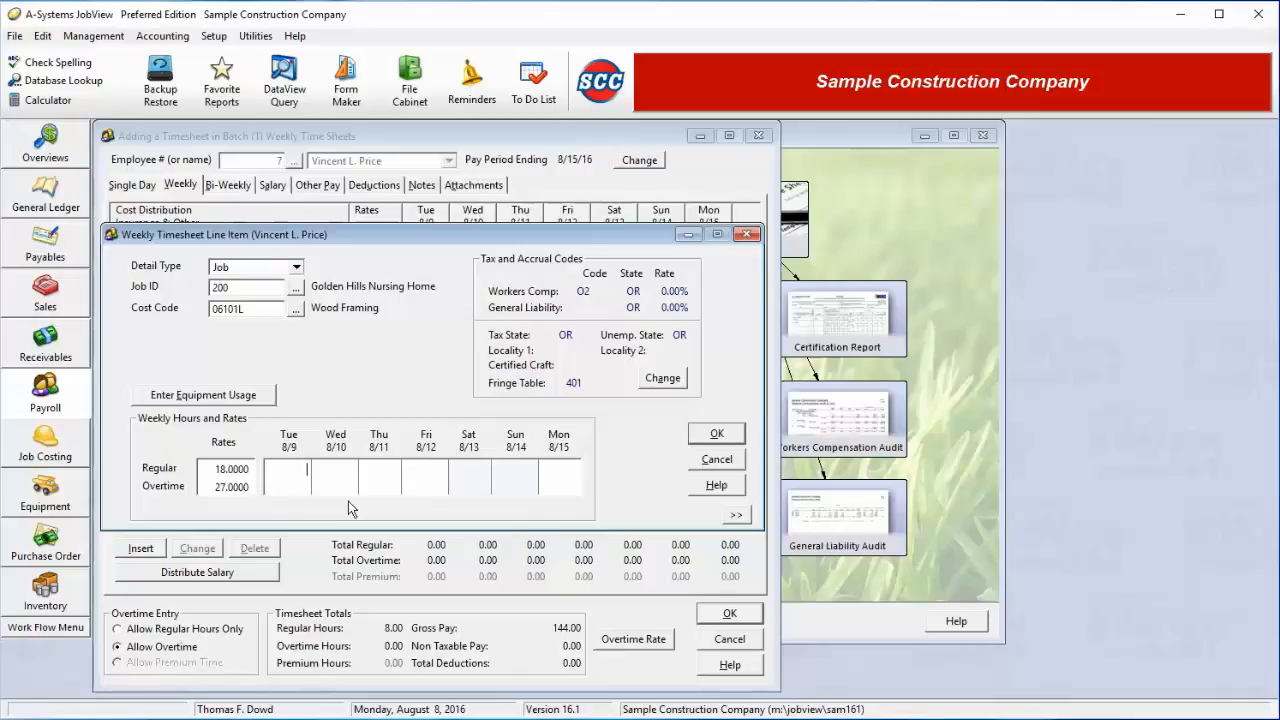
text(8)
key(Return)
text(8)
key(Return)
text(3)
key(Return)
text(2)
key(Tab)
click(719, 434)
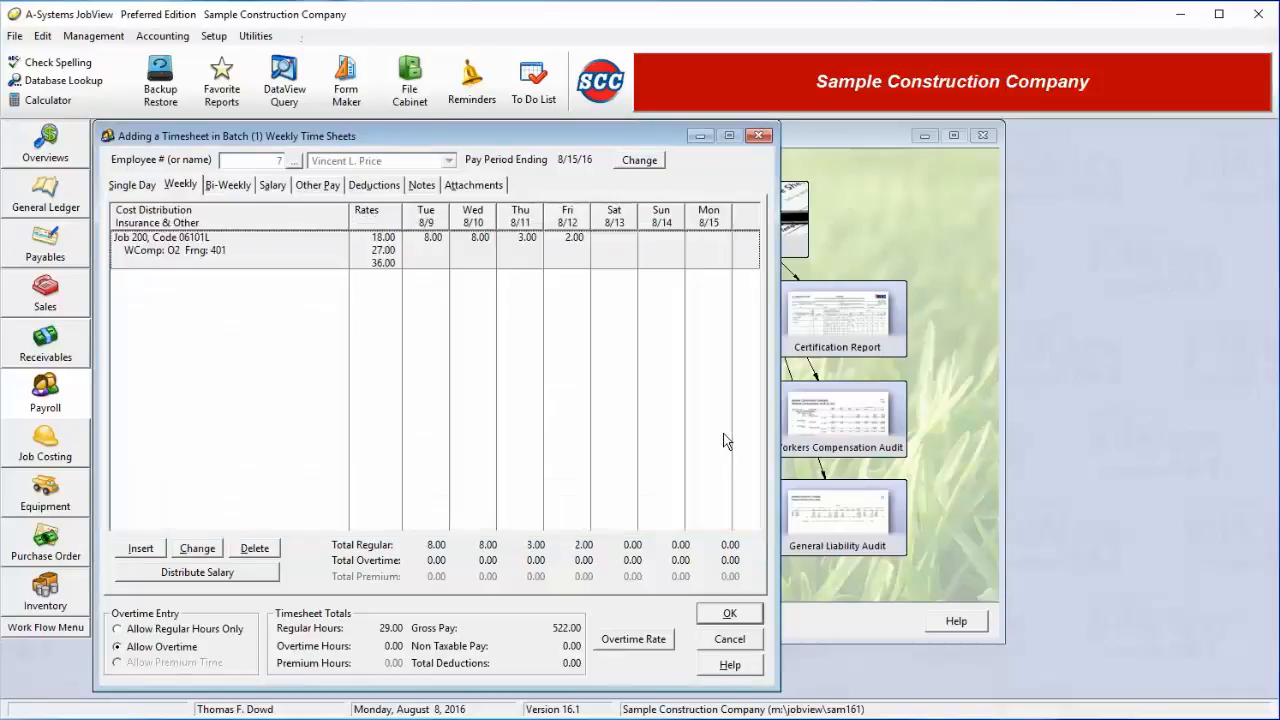
Add a weekly line for job 200, cost code 01011L Supervision, with 5 regular hours on 8/12 and 8 on 8/15.
click(295, 287)
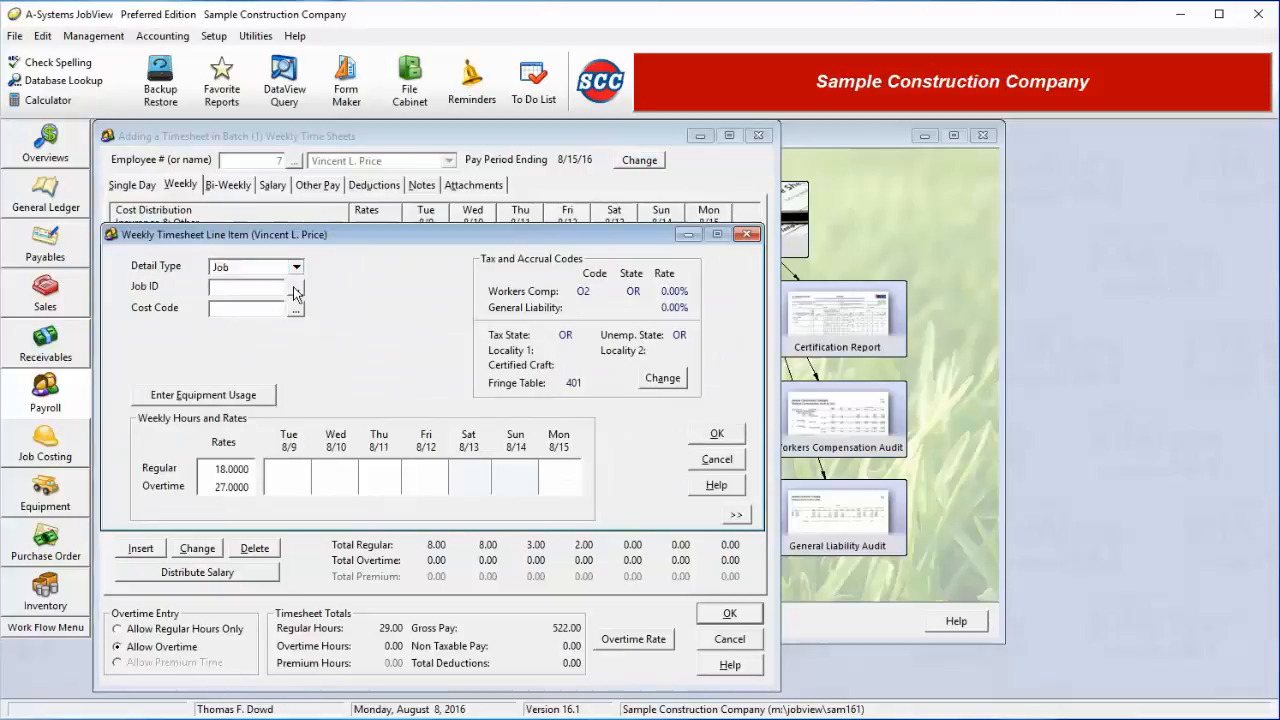
double_click(252, 216)
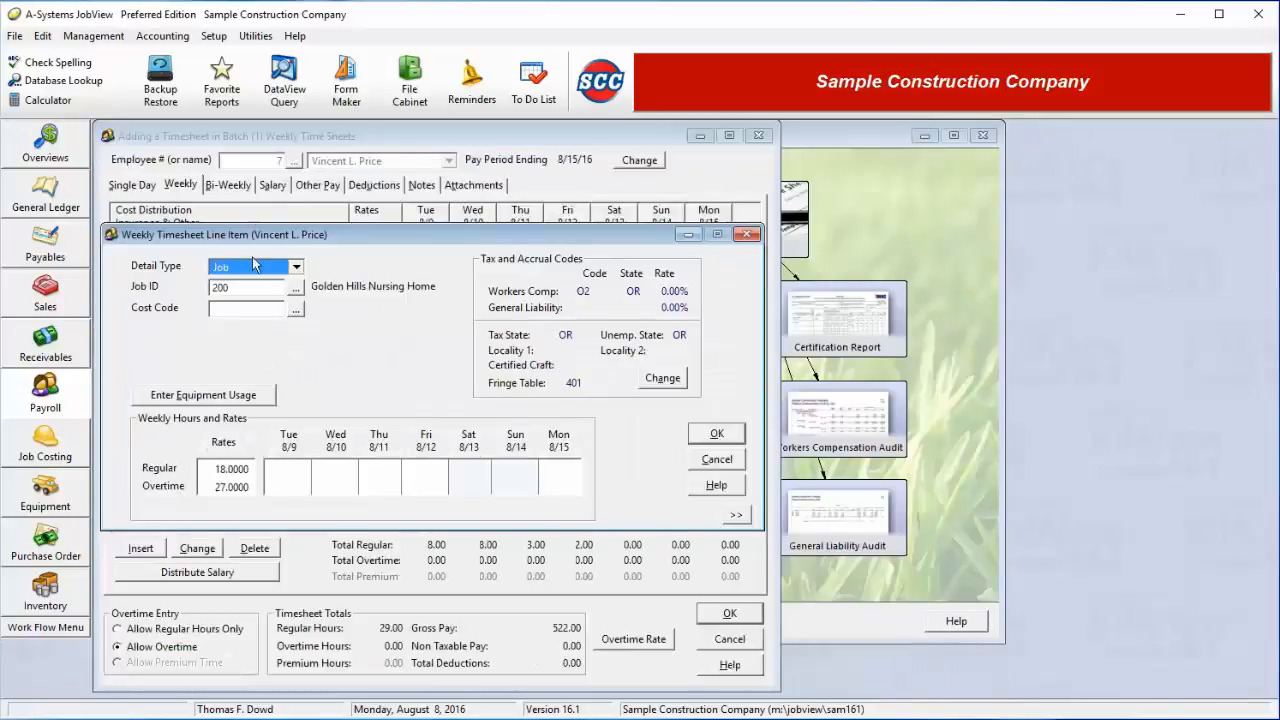
click(296, 309)
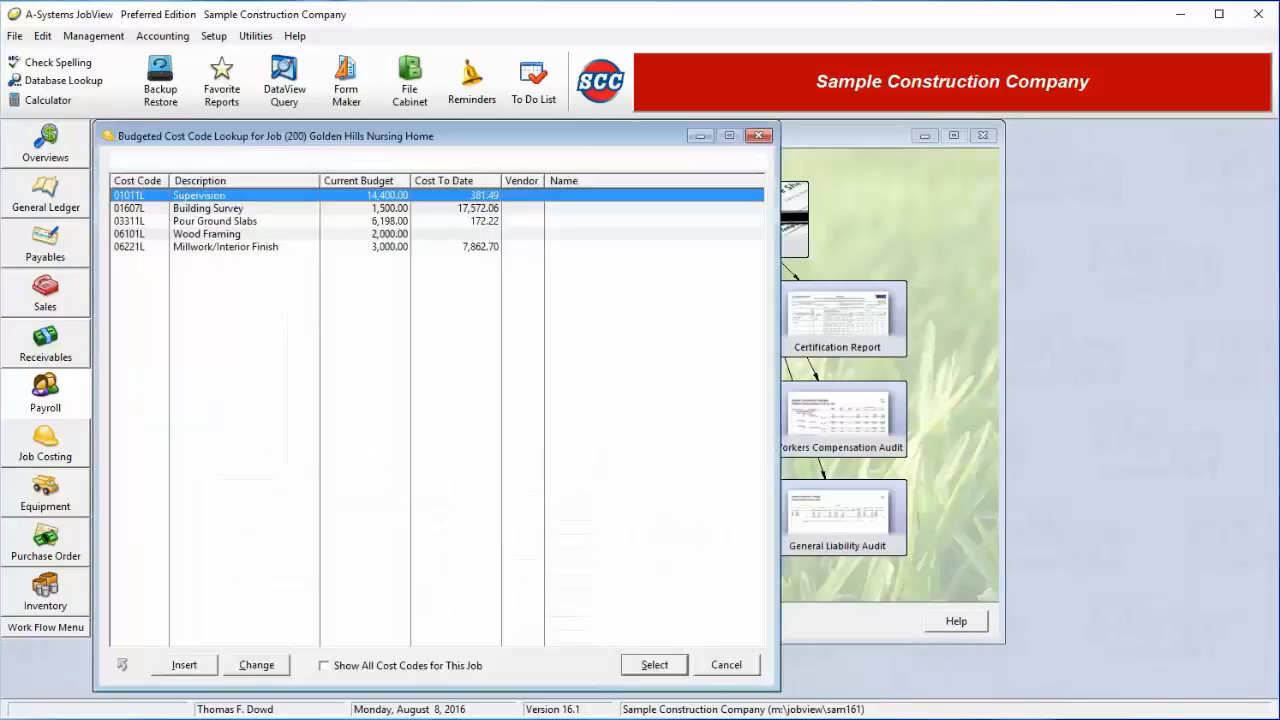
double_click(230, 197)
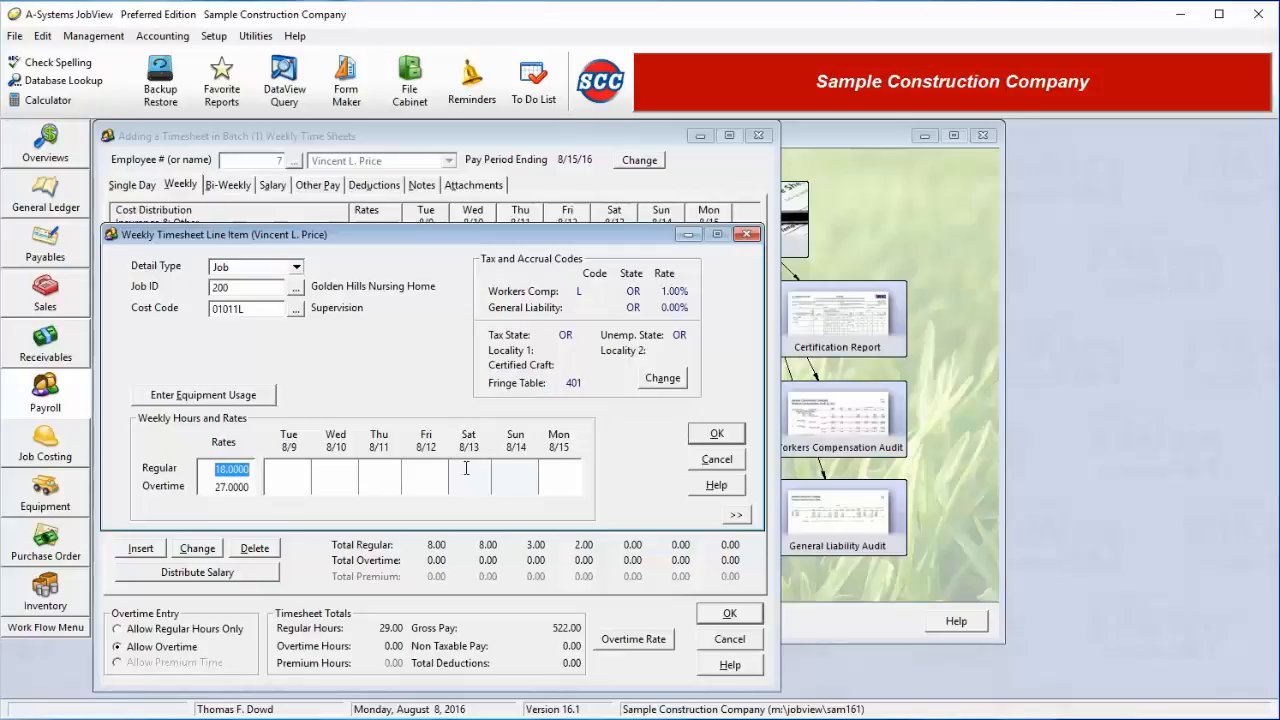
click(425, 467)
key(Tab)
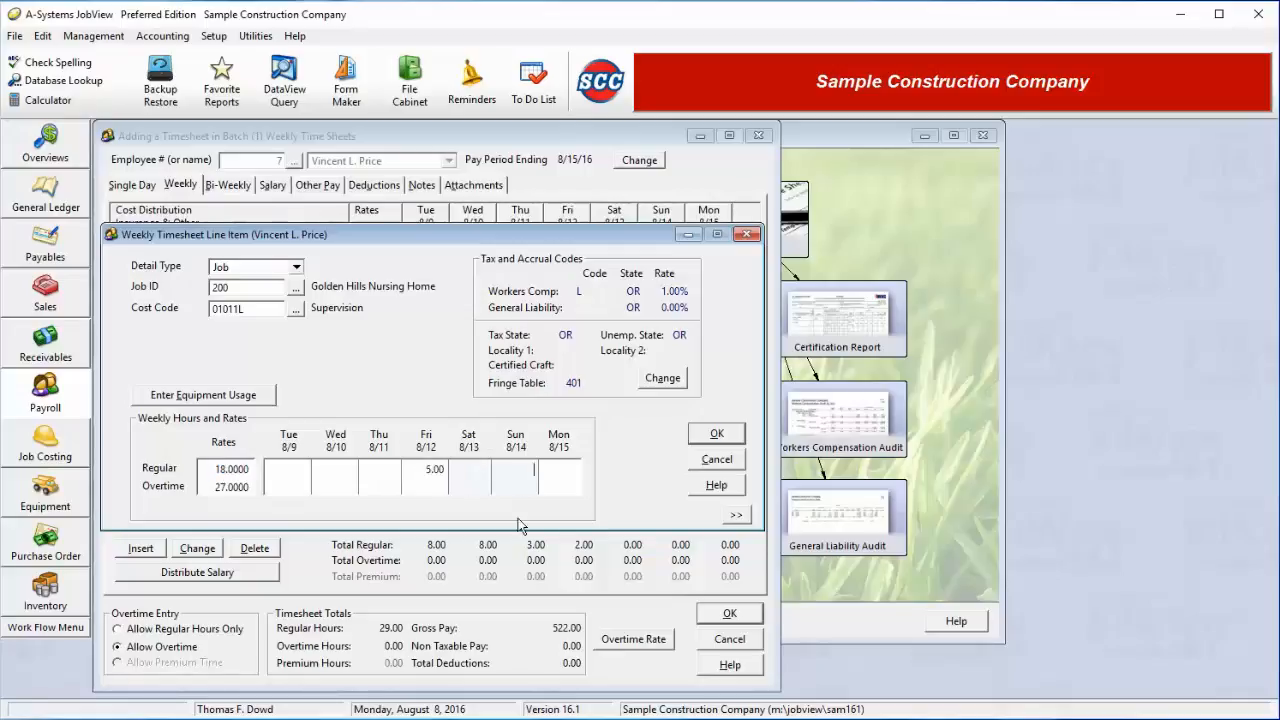
click(708, 434)
click(716, 459)
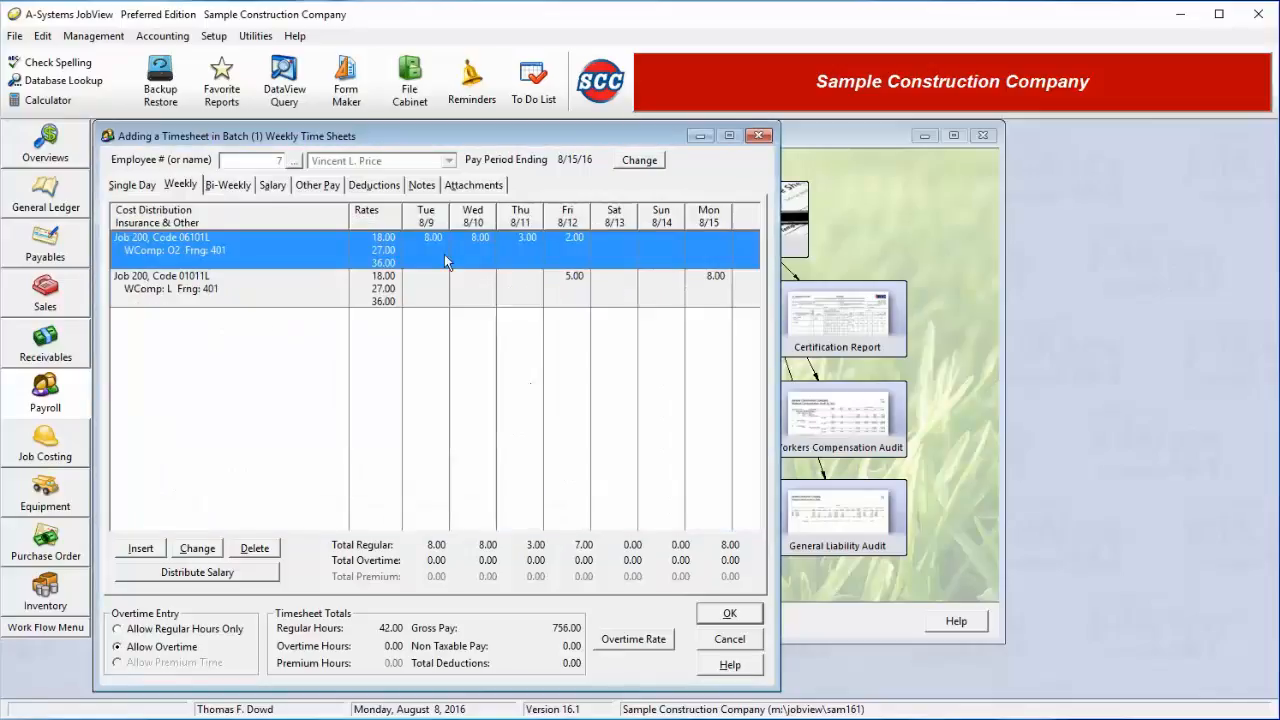
Examine how the entered hours are distributed in the weekly, single-day and bi-weekly views of the timesheet.
click(384, 279)
click(390, 276)
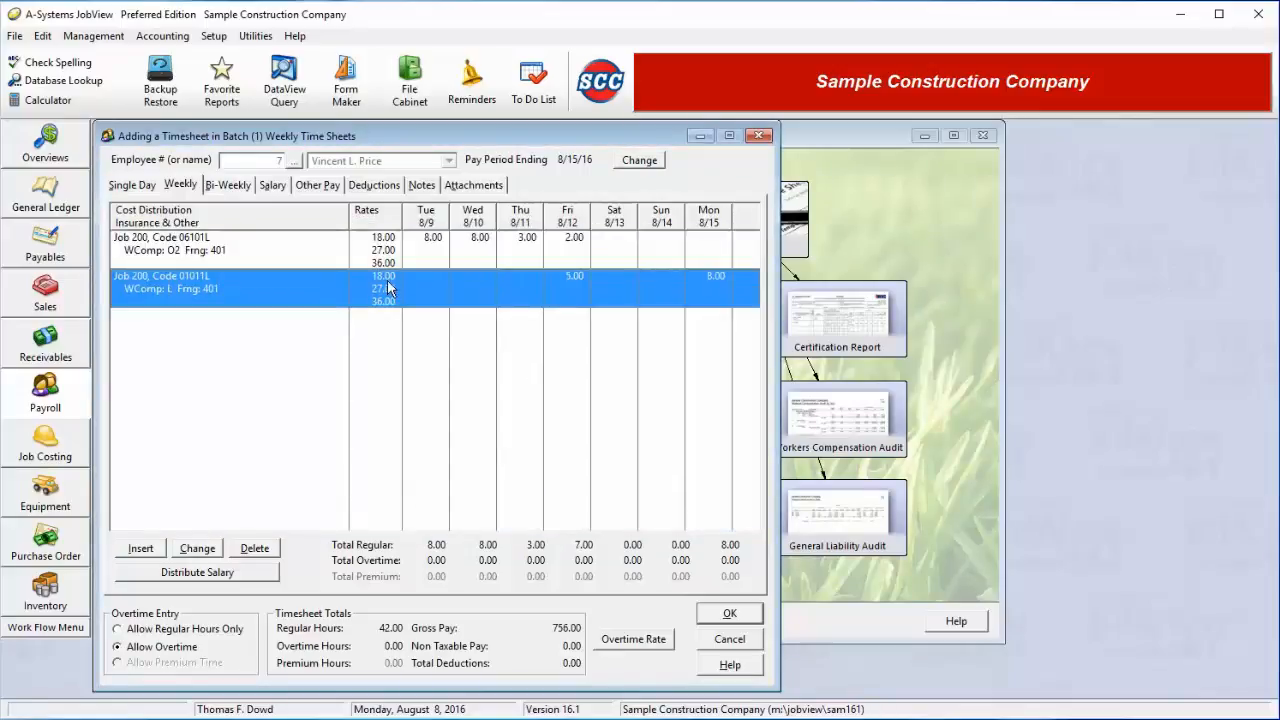
click(133, 185)
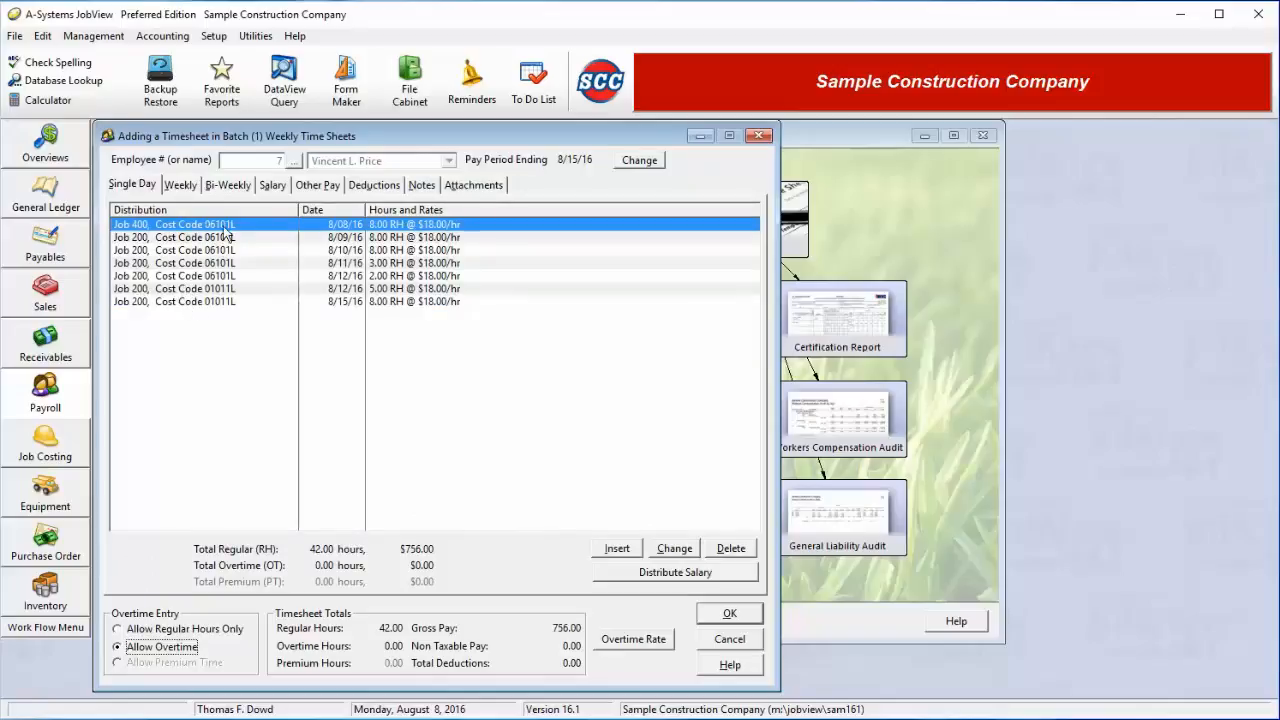
key(Down)
key(Down)
key(Down)
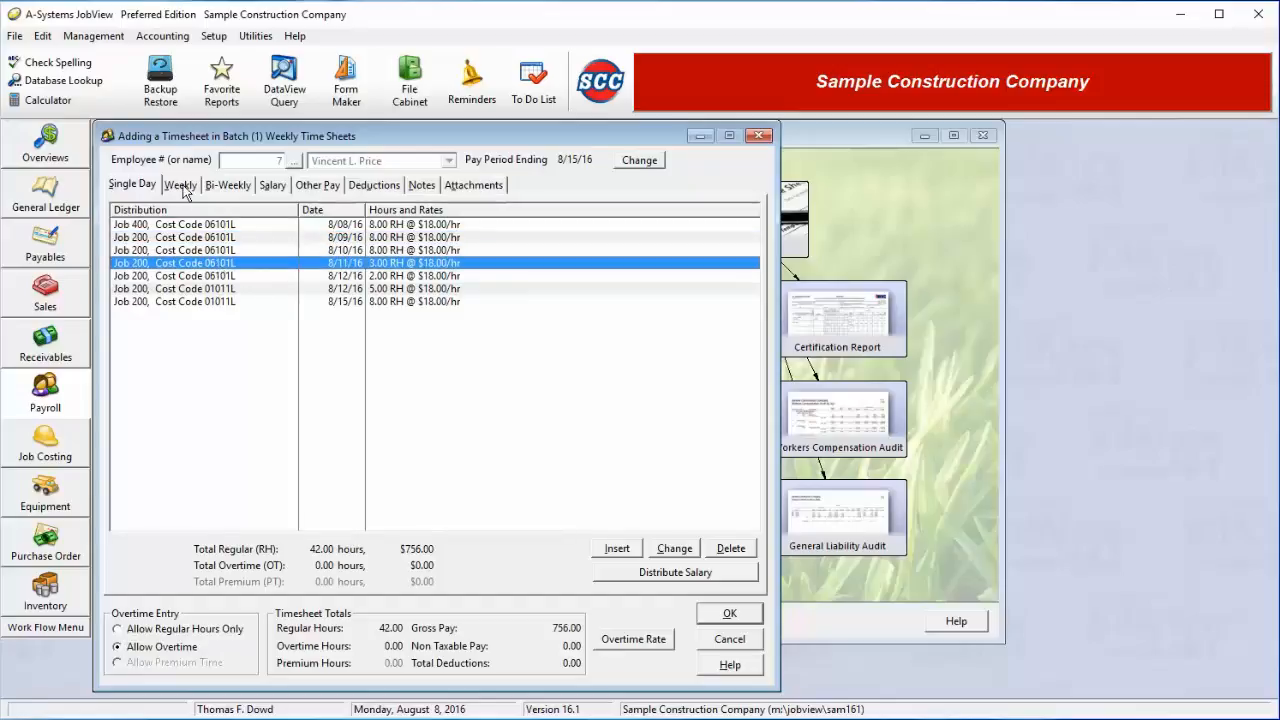
click(218, 186)
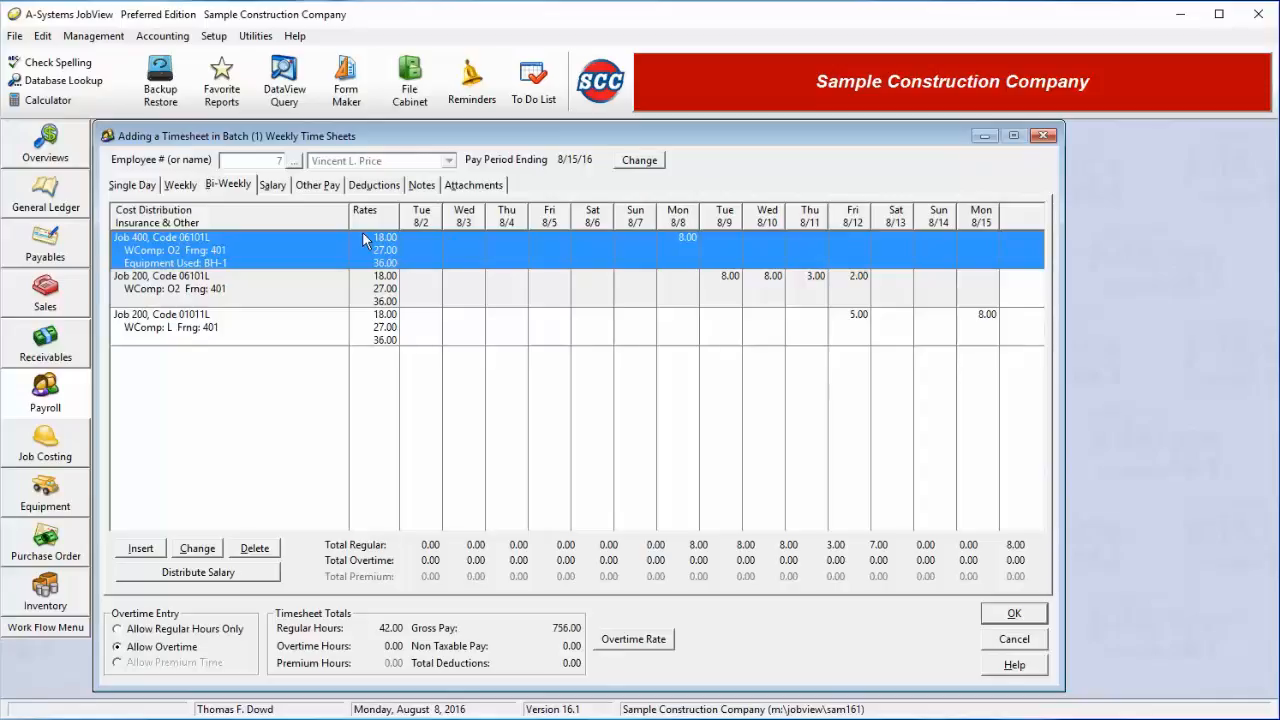
Add a salary line with detail type Job, job 200 Golden Hills Nursing Home, cost code 01011L Supervision and 20 regular hours.
click(272, 186)
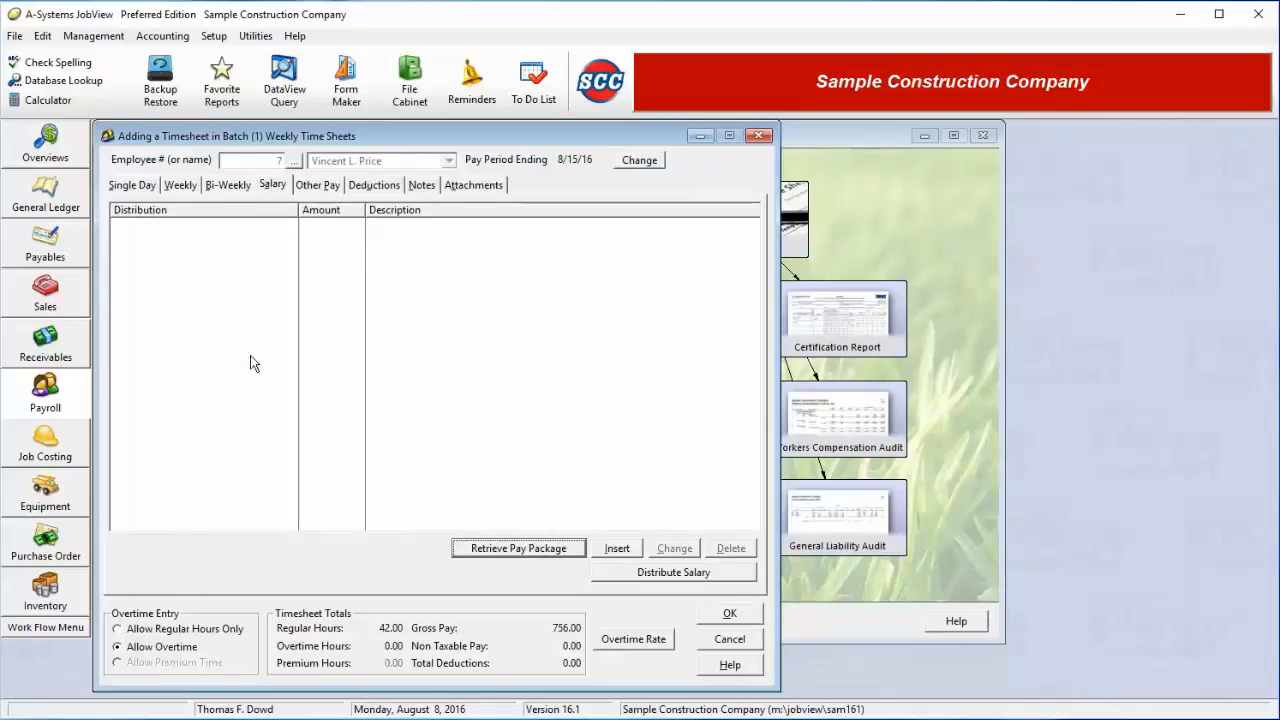
click(617, 549)
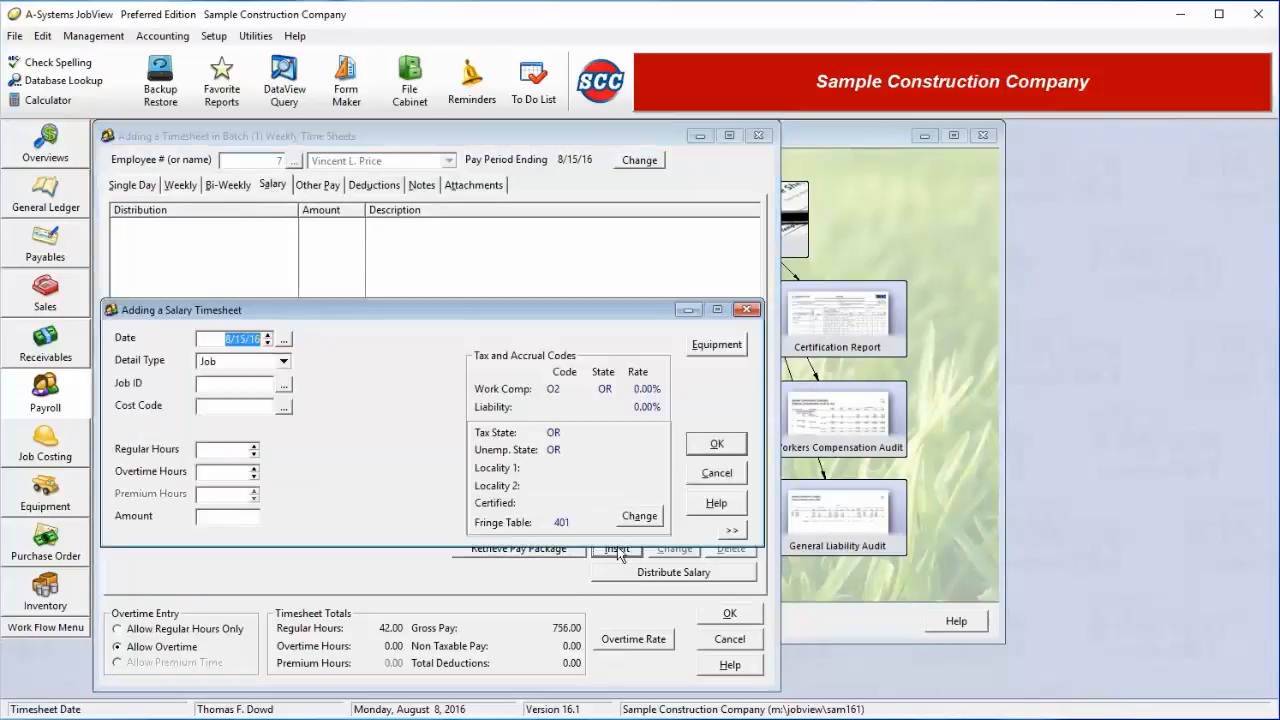
click(284, 361)
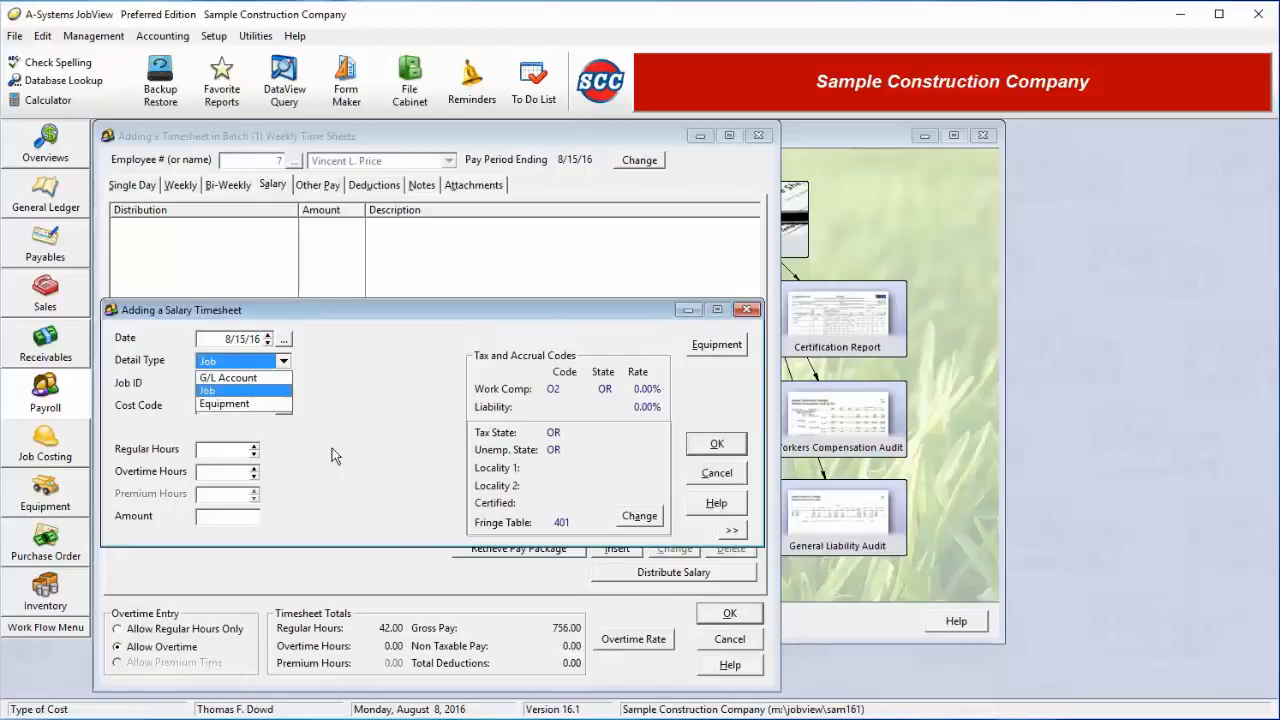
click(259, 391)
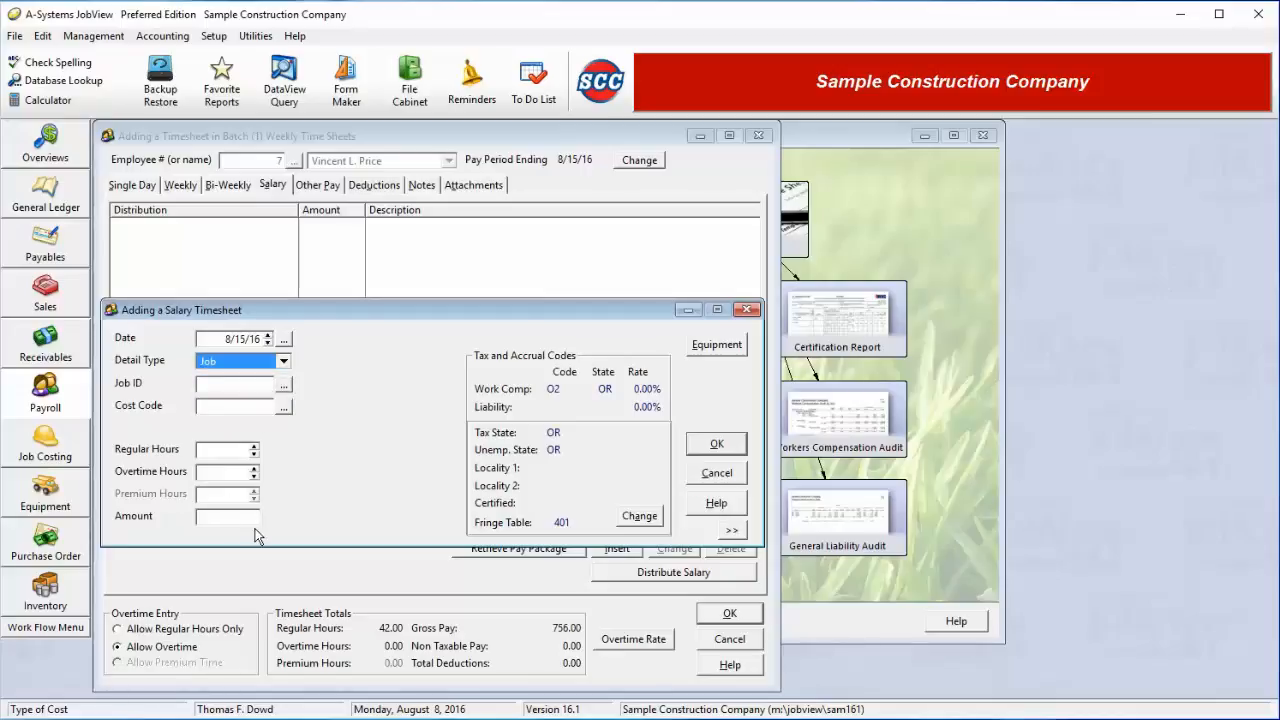
click(284, 384)
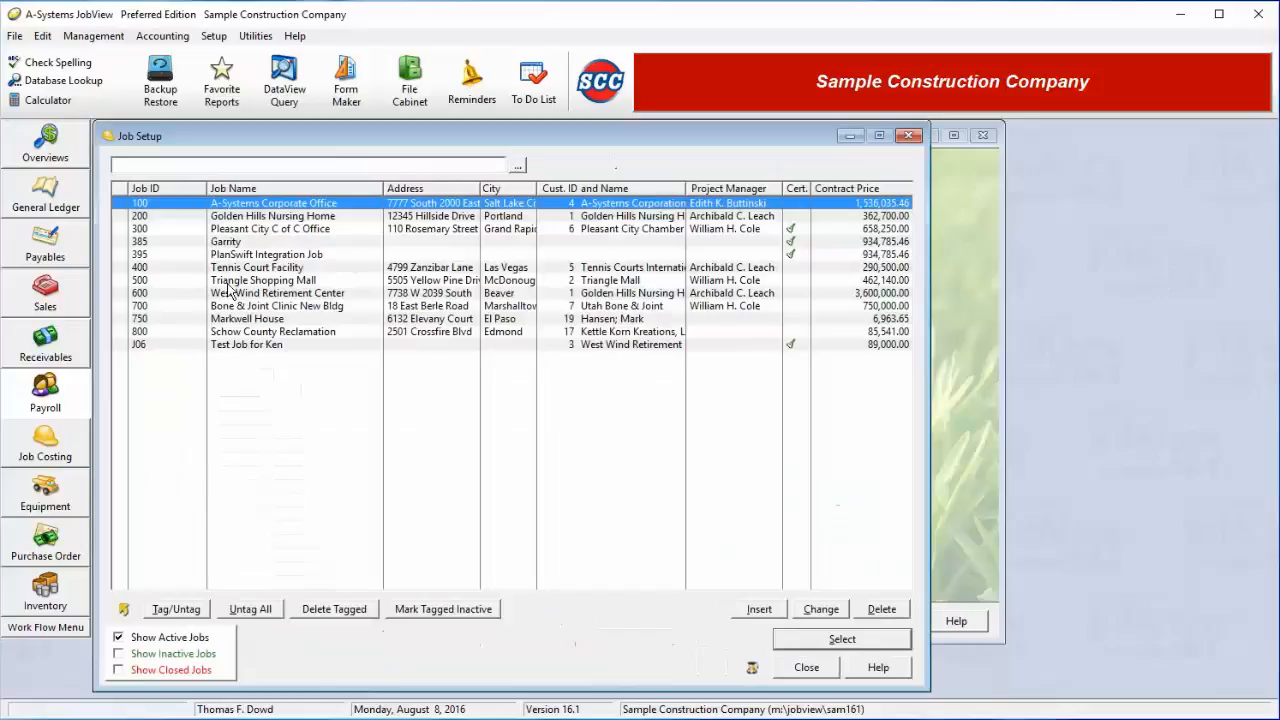
double_click(270, 217)
click(290, 421)
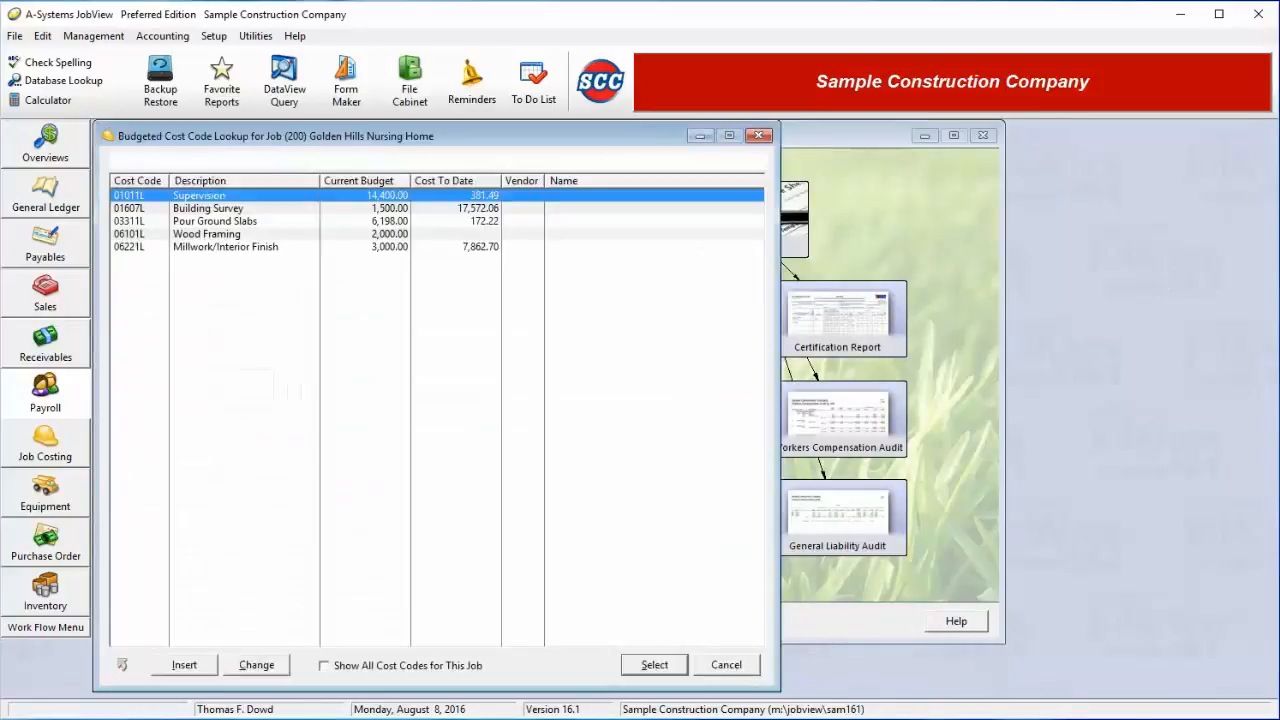
double_click(218, 196)
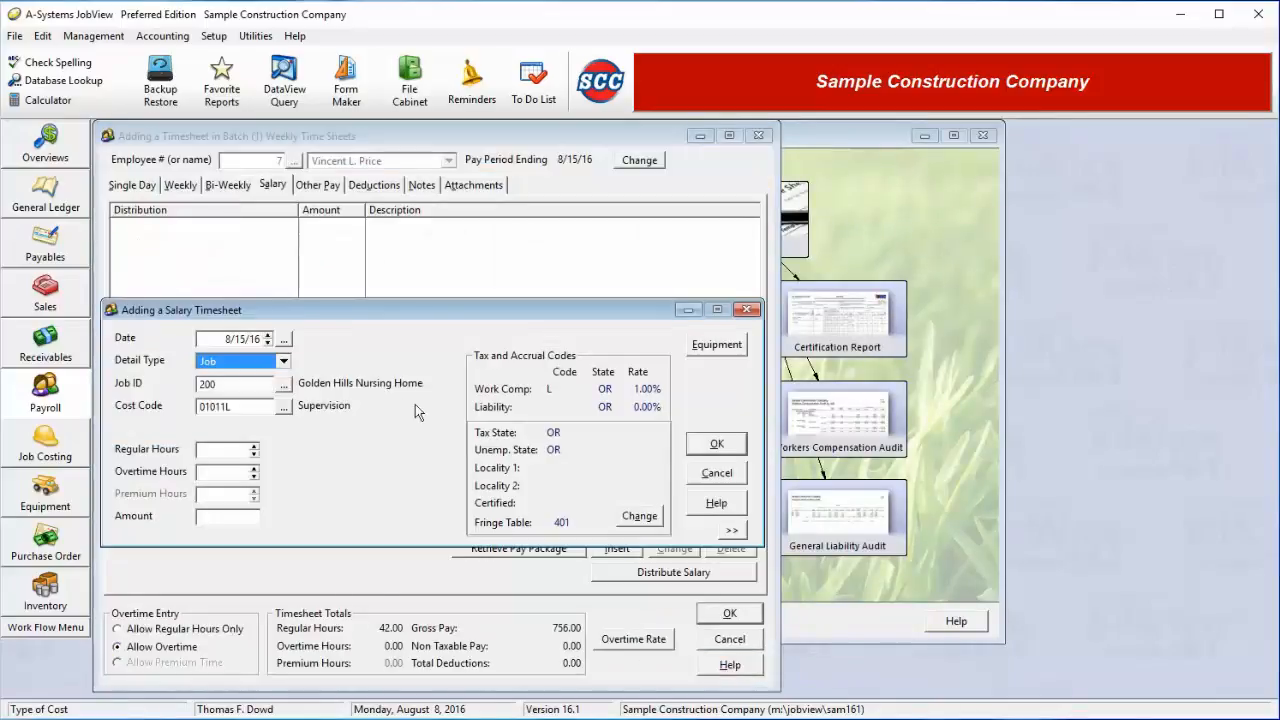
click(226, 452)
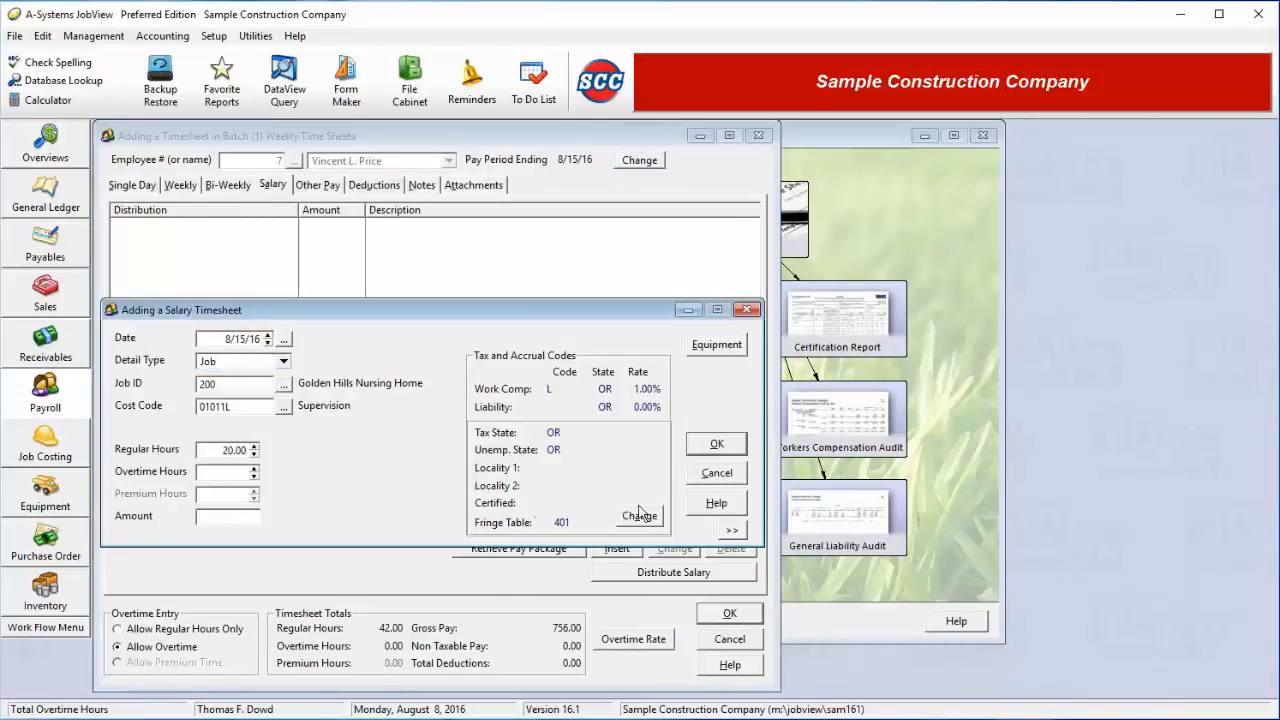
click(730, 447)
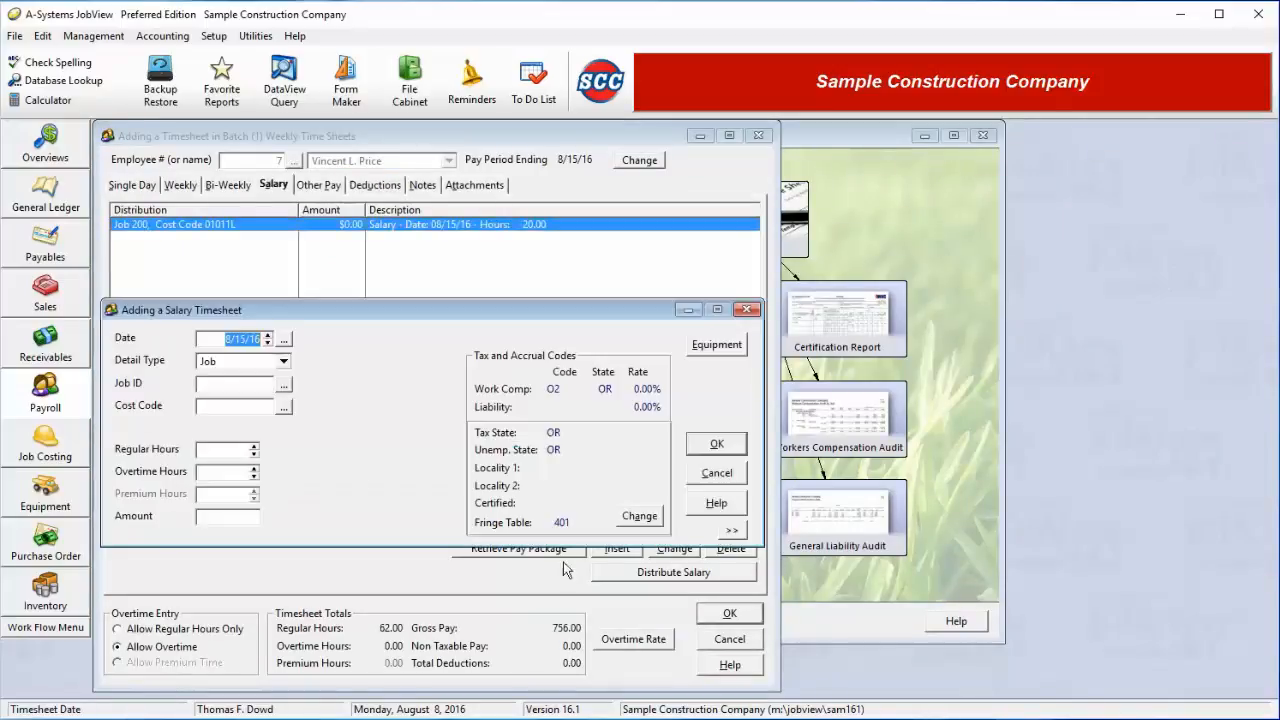
Add a salary line for job 300 Pleasant City C of C Office, cost code 01000L General Requirements, with 30 regular hours, and finish salary entry.
click(285, 383)
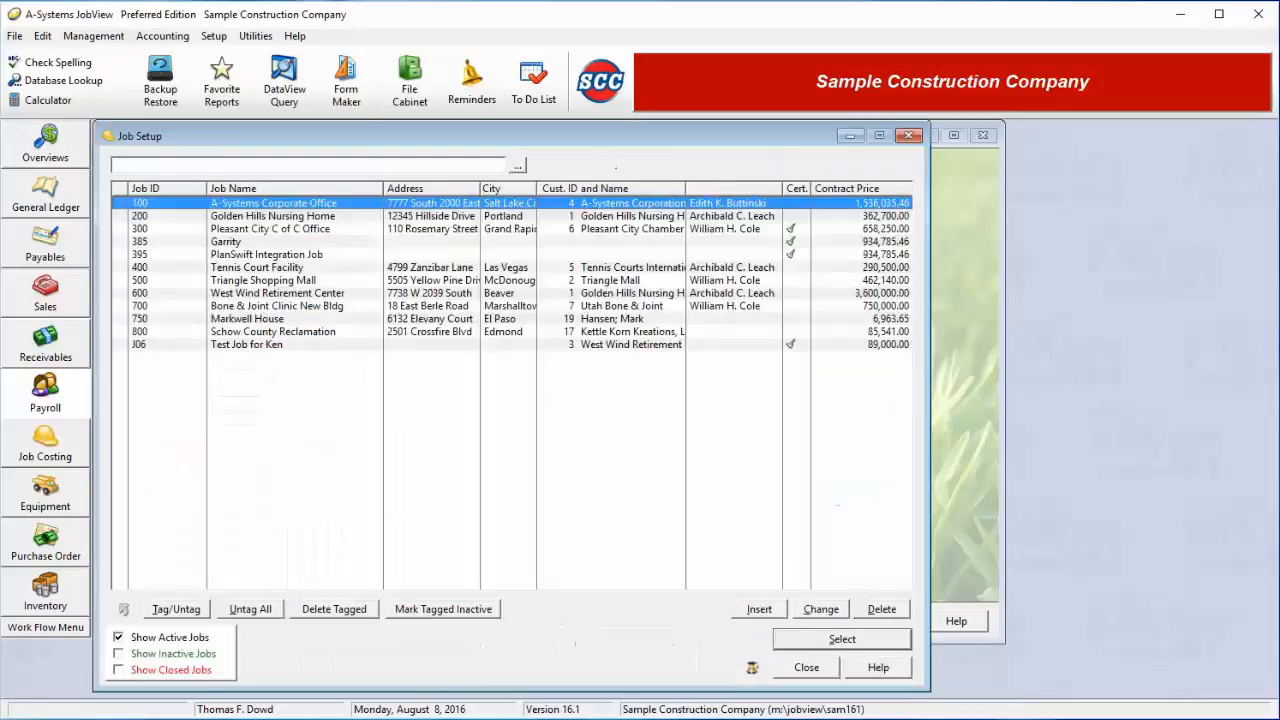
click(167, 231)
double_click(167, 233)
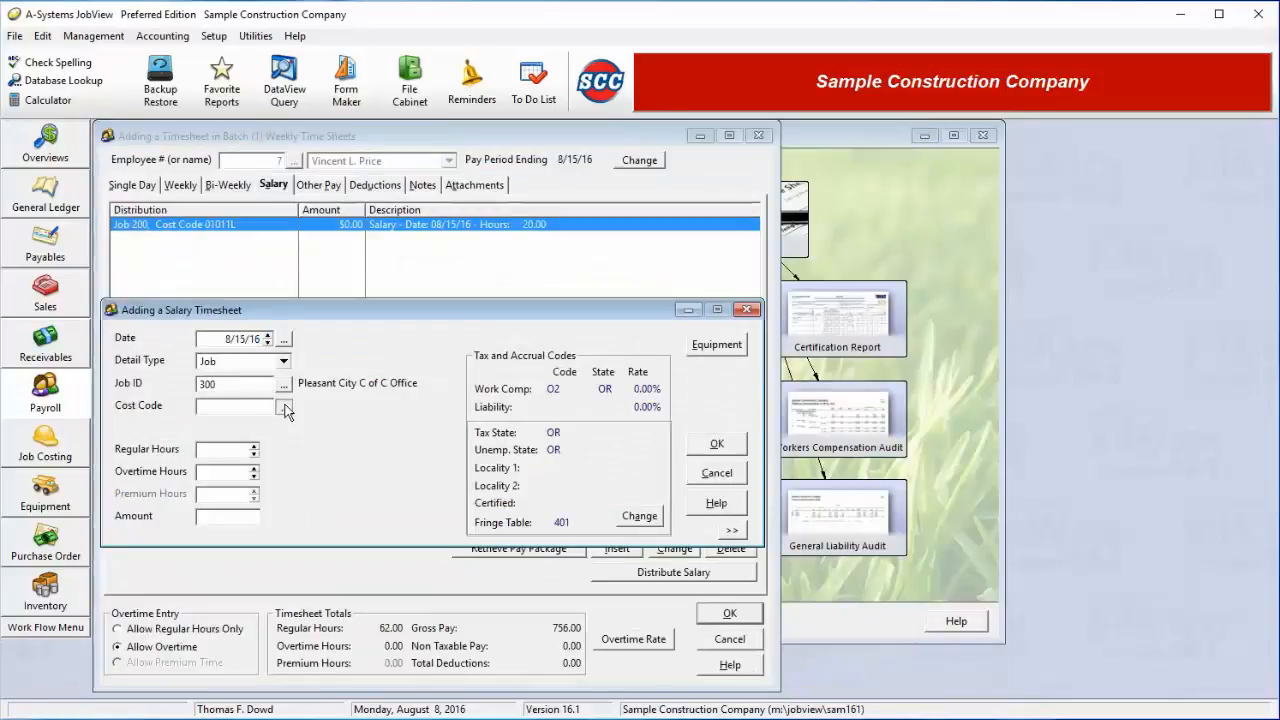
click(281, 405)
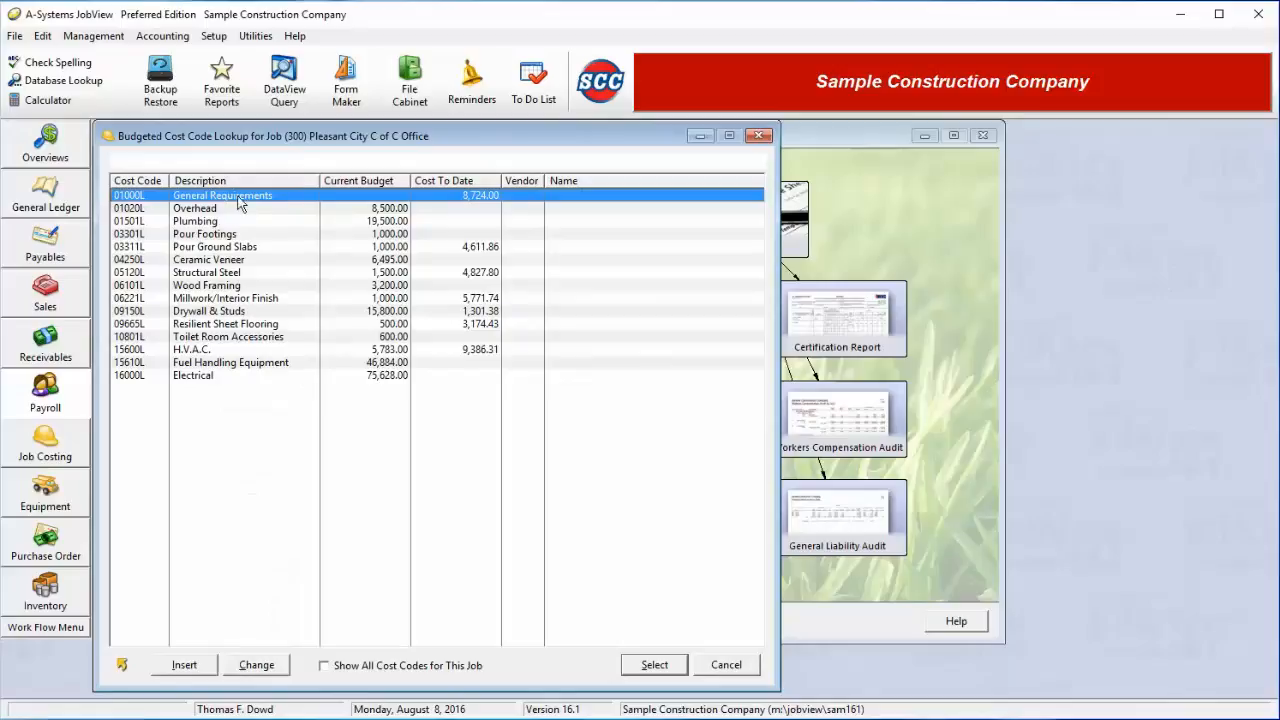
double_click(240, 196)
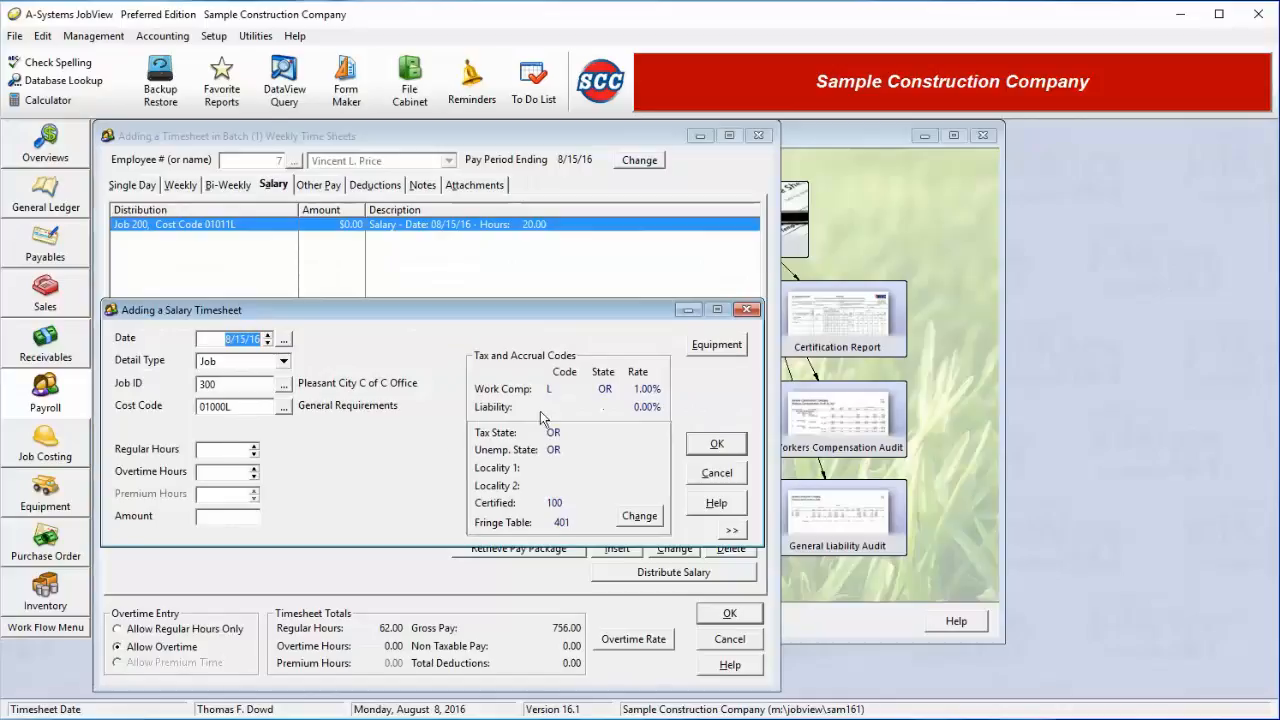
click(228, 448)
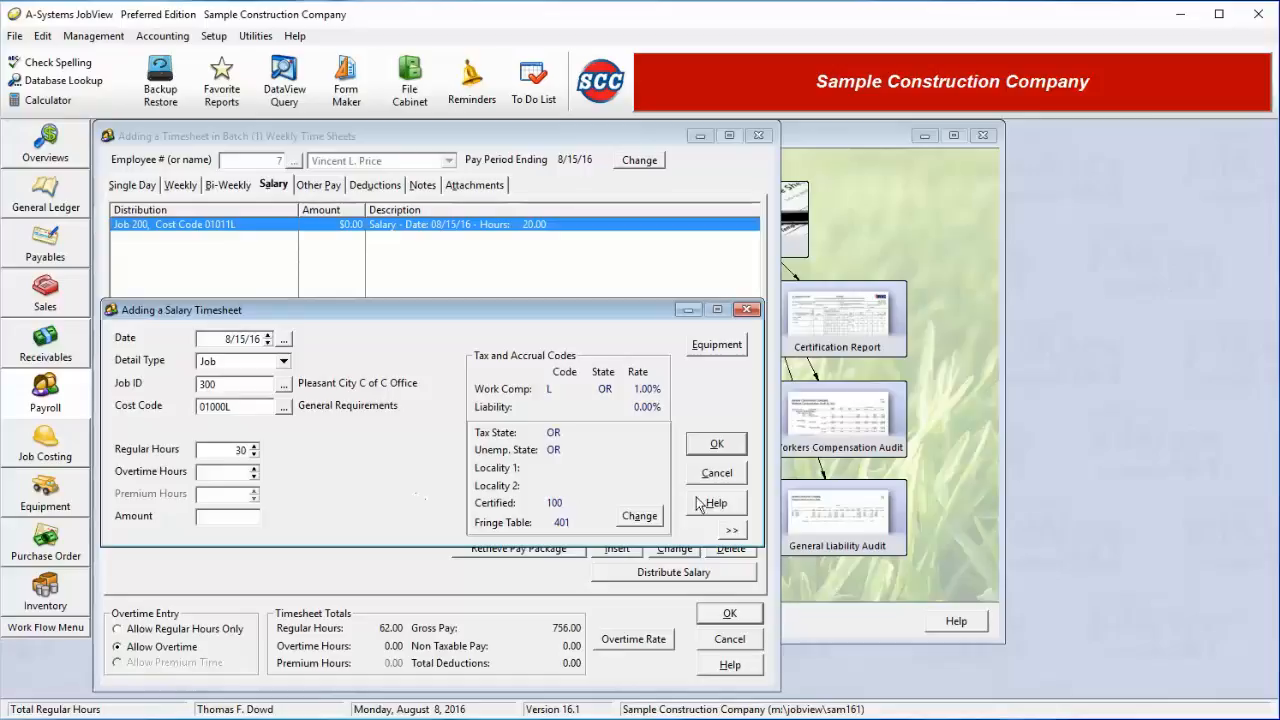
click(718, 444)
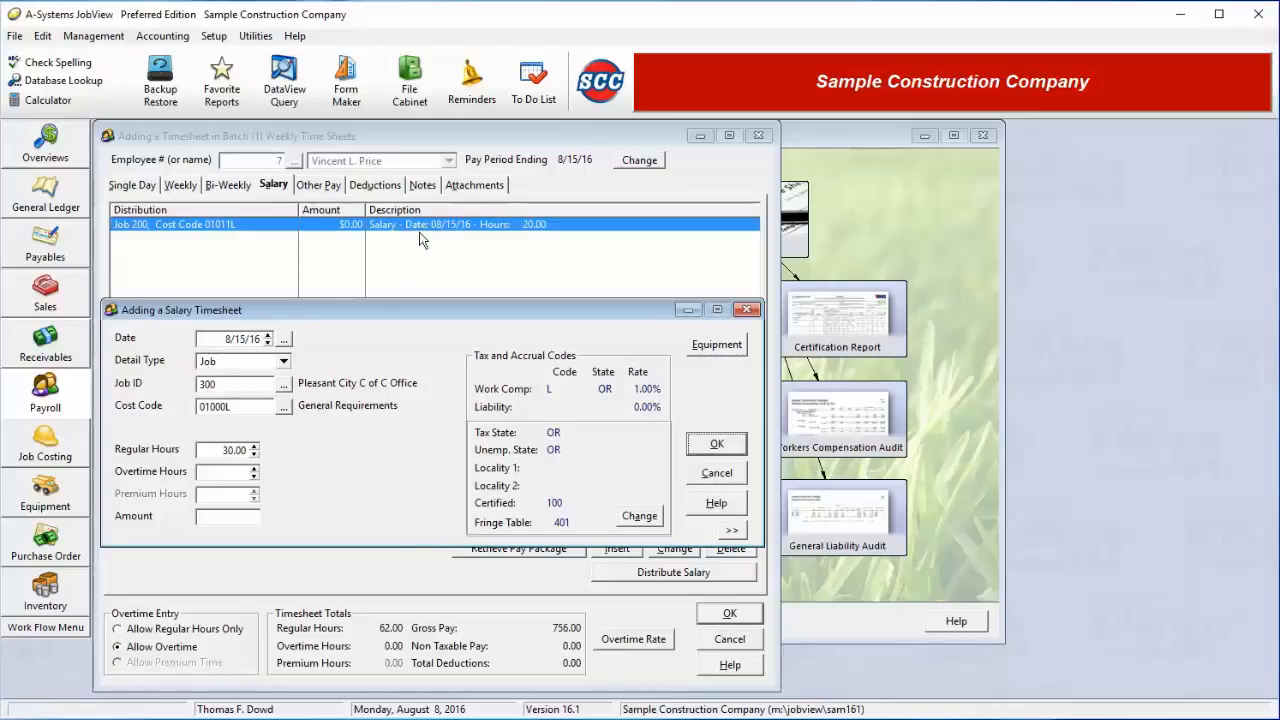
click(222, 450)
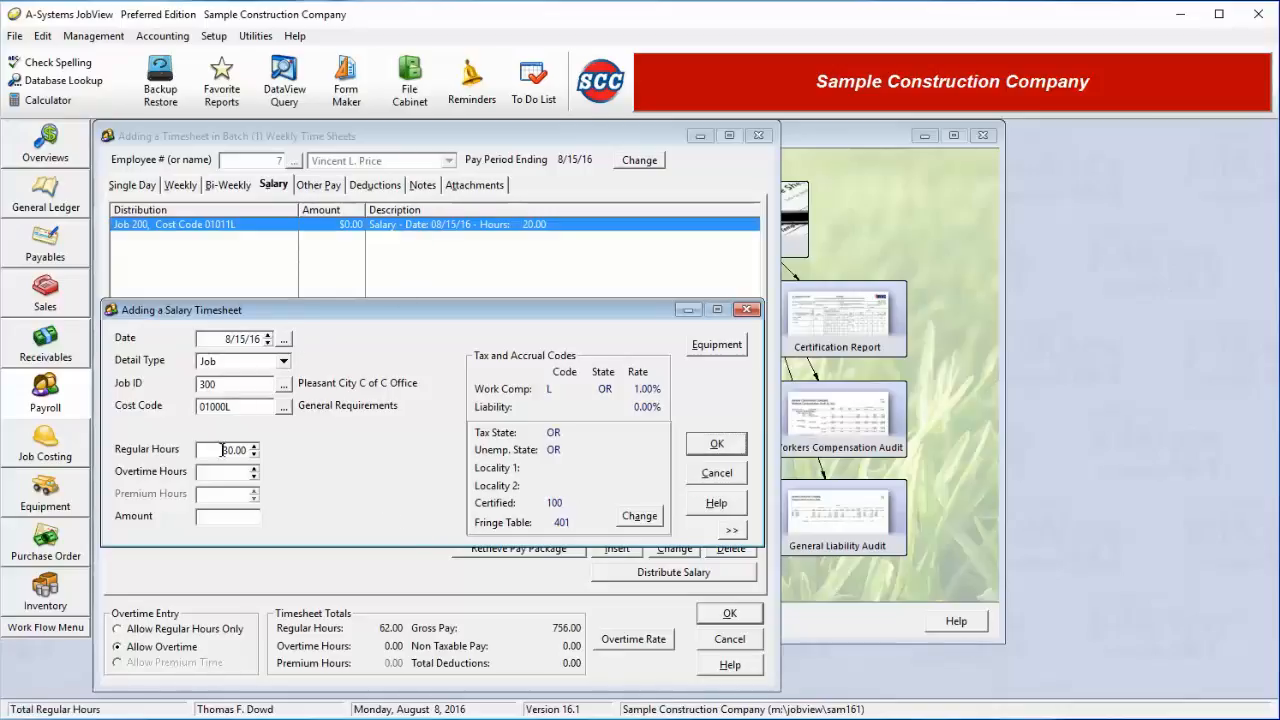
click(211, 517)
click(716, 444)
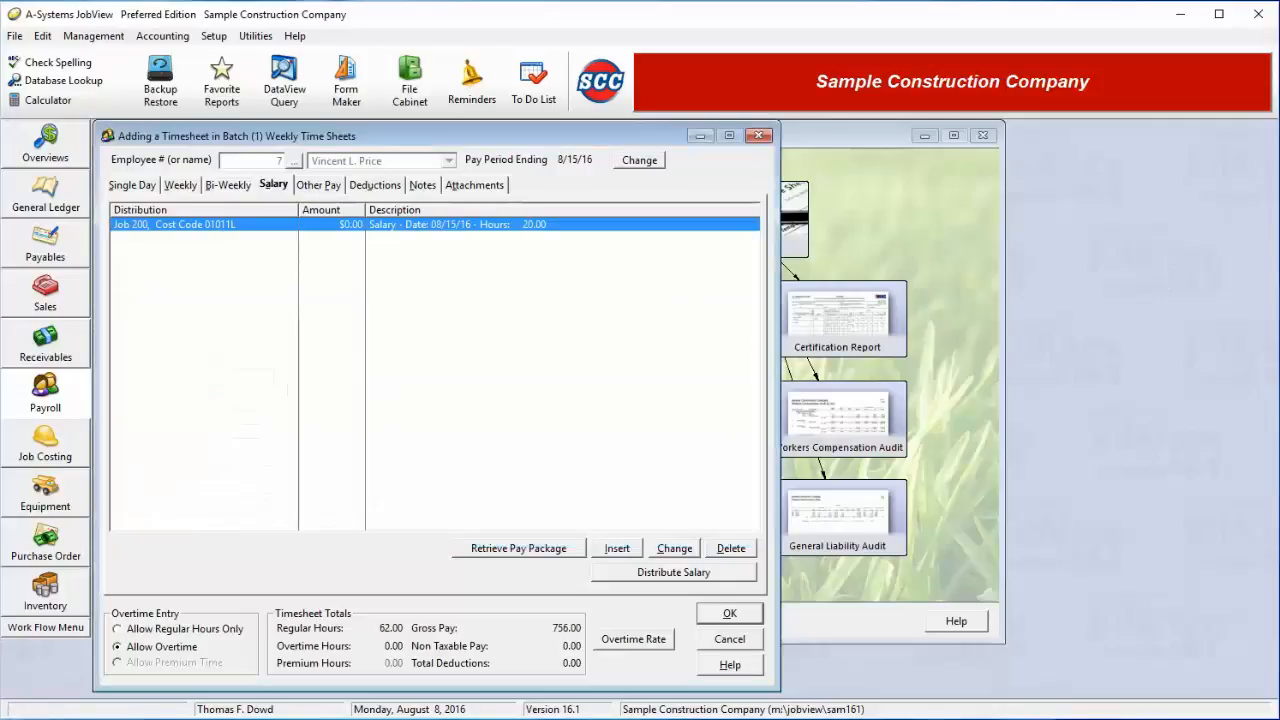
click(725, 475)
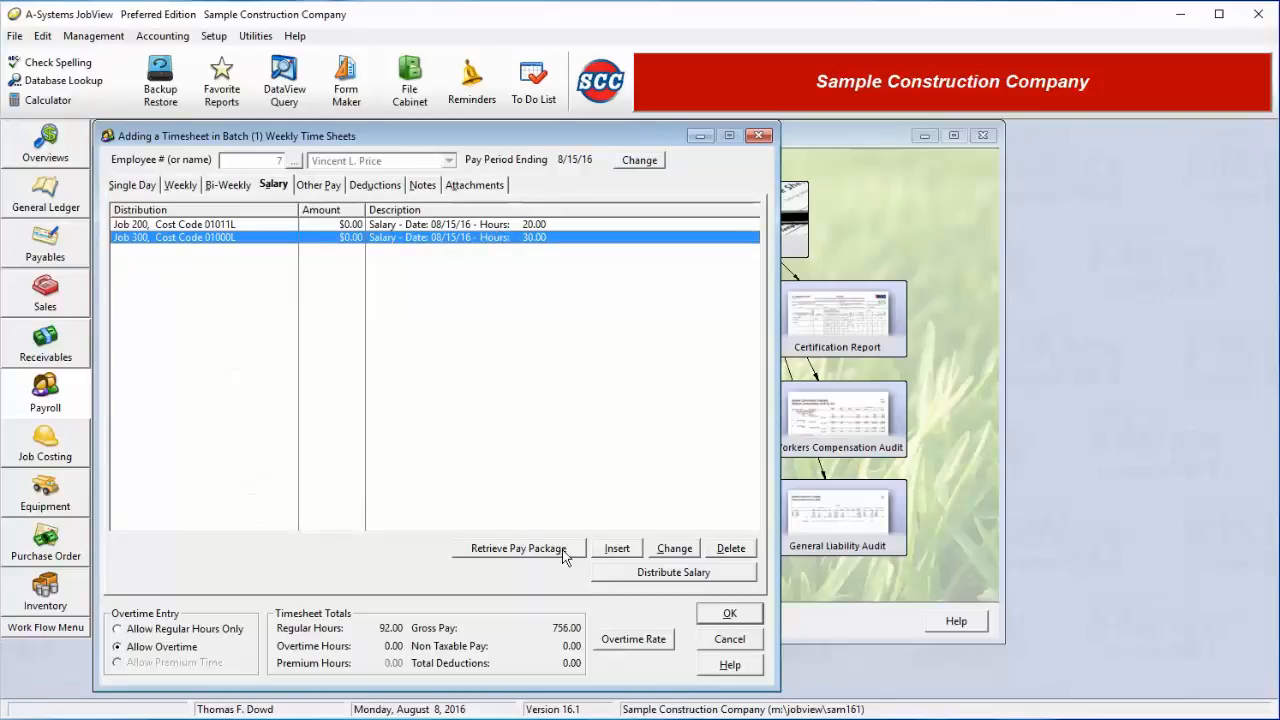
Try to distribute the employee's salary across the job 200 and job 300 salary lines.
click(636, 574)
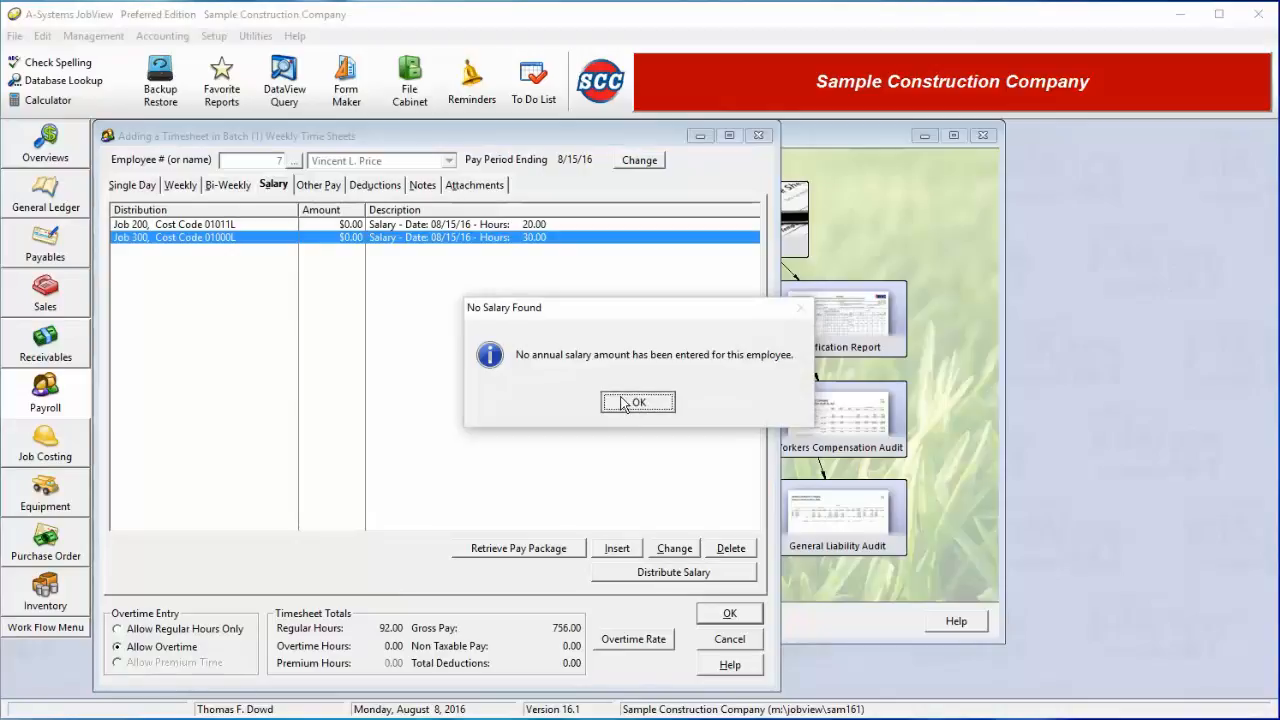
click(625, 404)
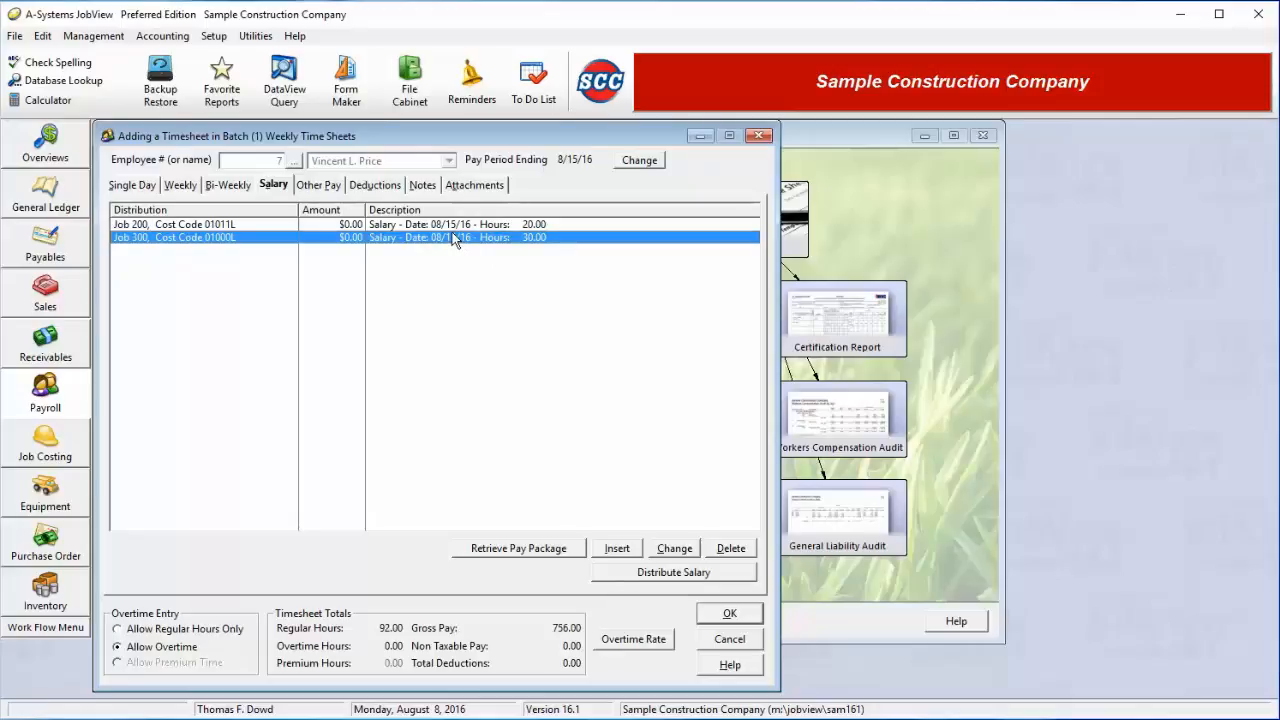
Insert an other pay transaction on the timesheet with pay type Taxable Other Pay.
click(333, 190)
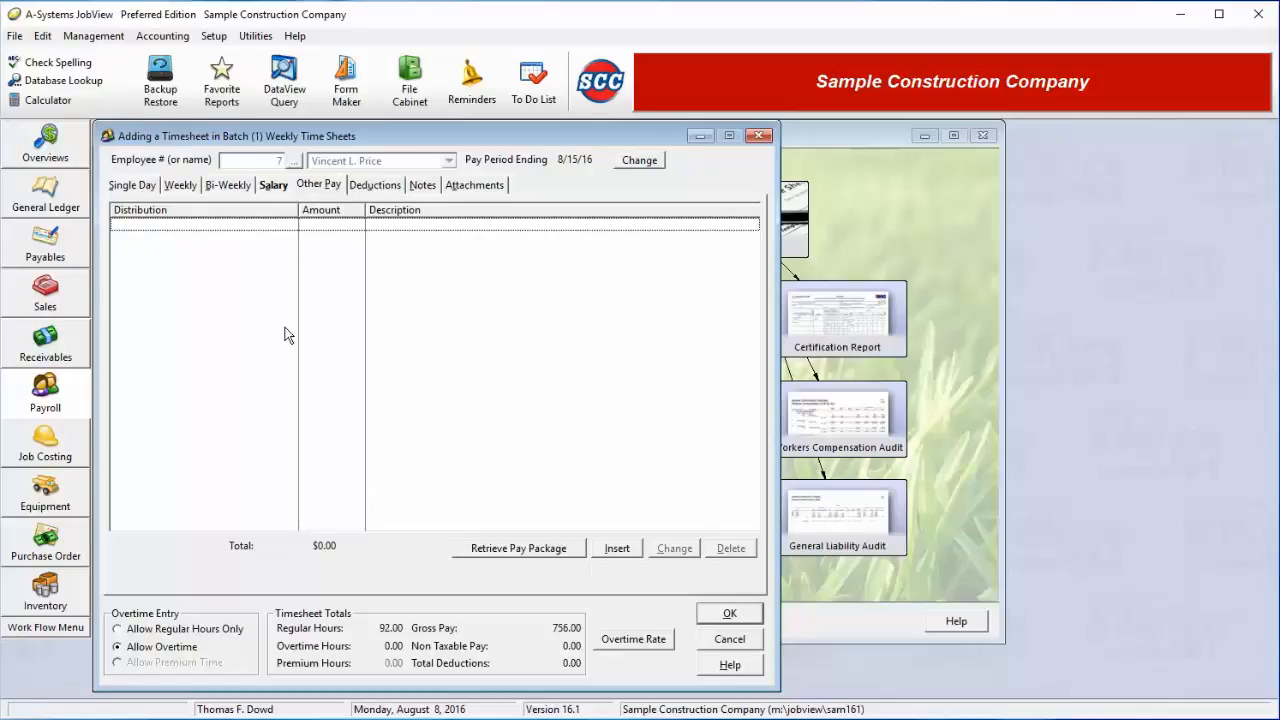
click(630, 553)
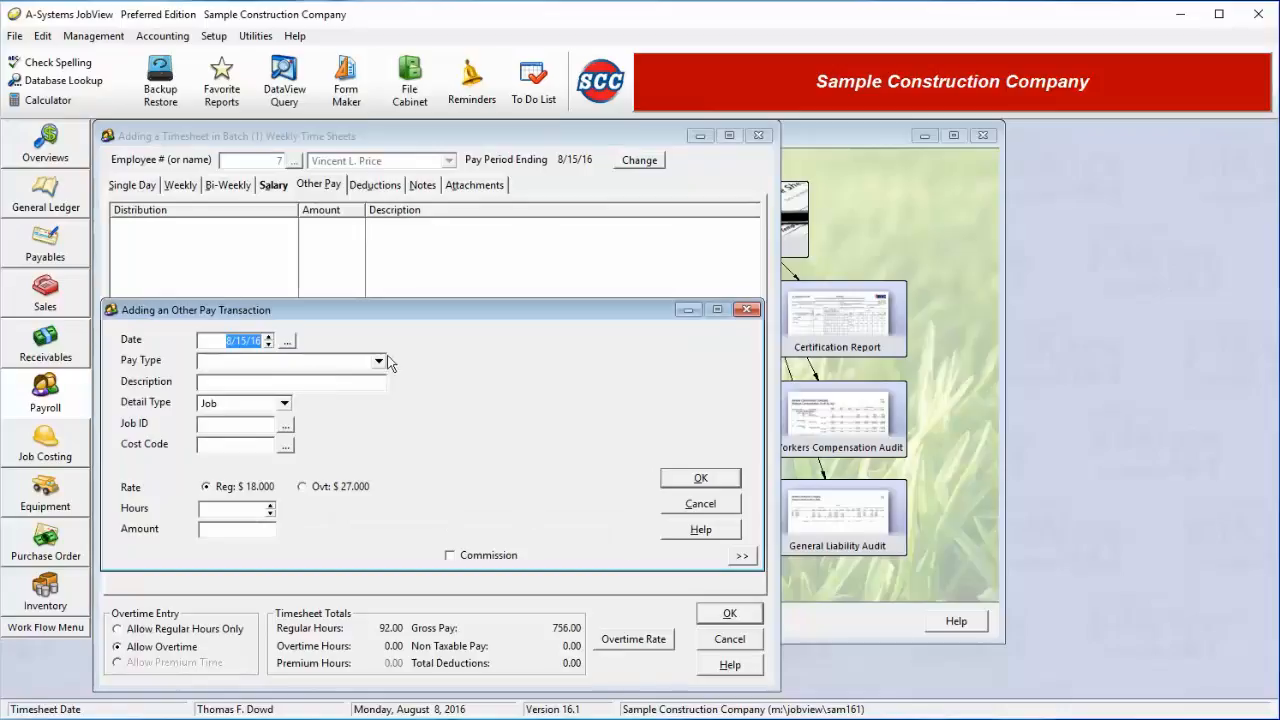
click(379, 362)
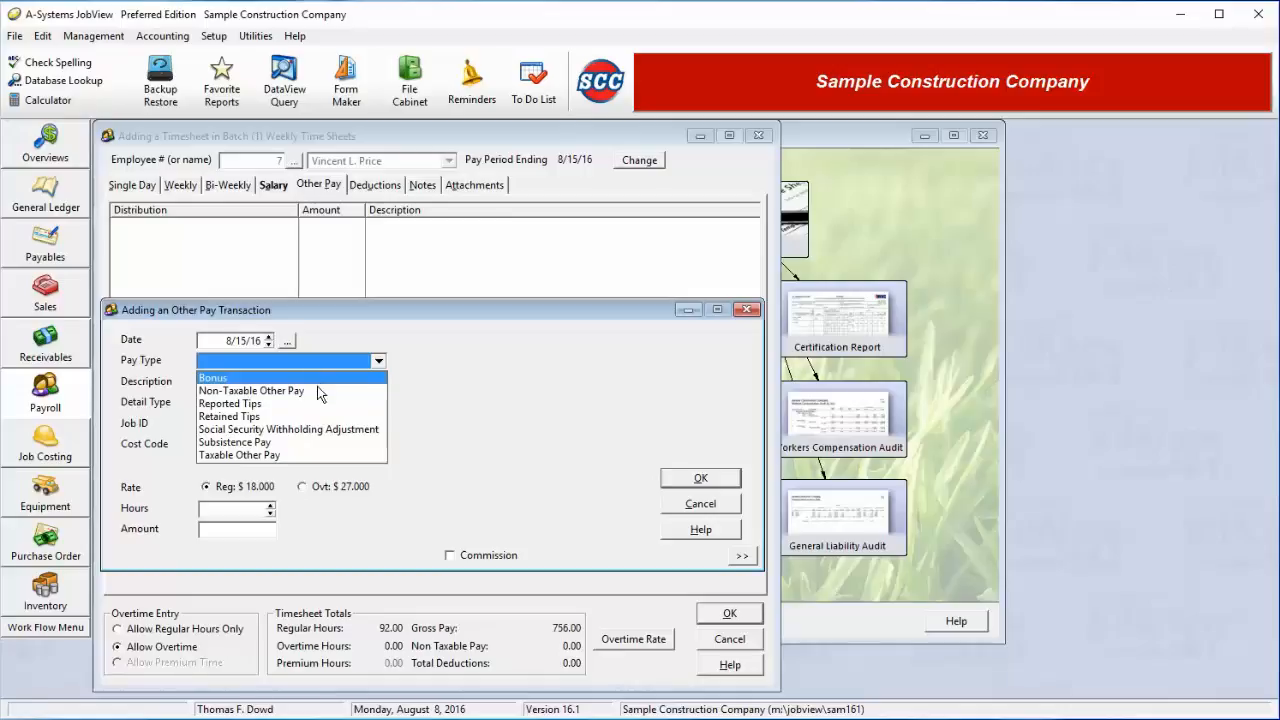
click(307, 456)
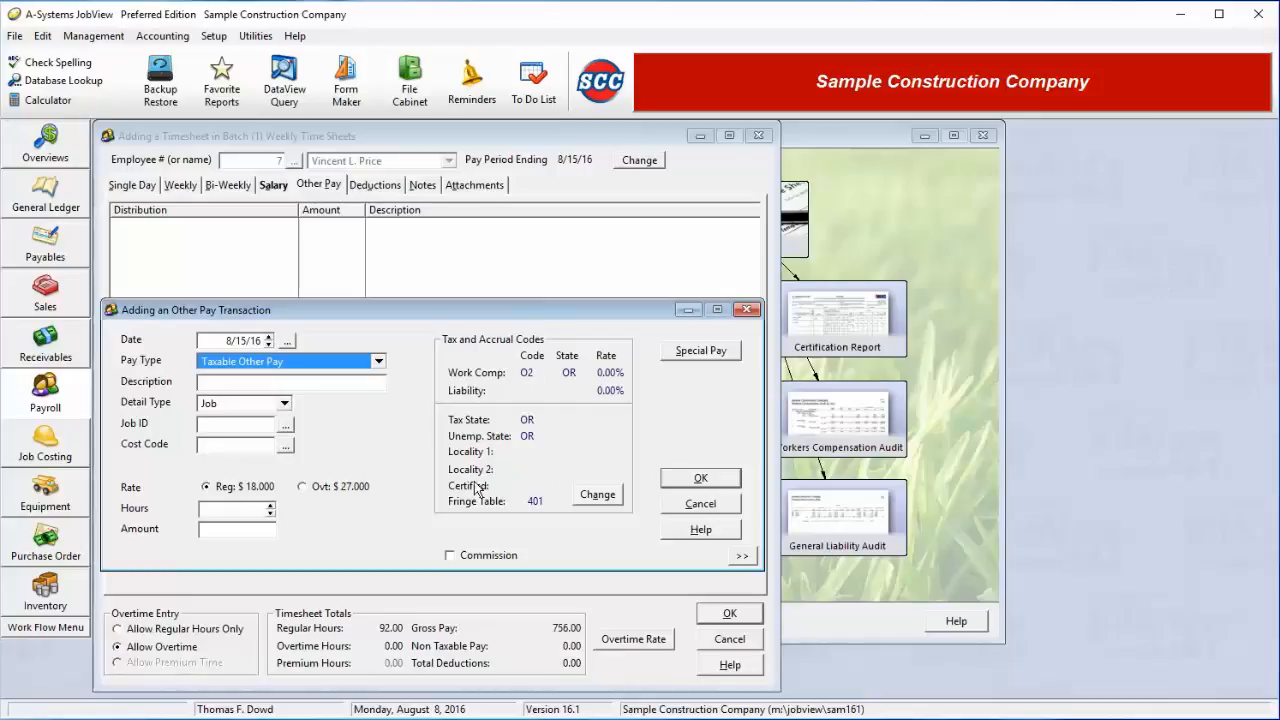
Charge the other pay transaction to detail type Job, job 400 Tennis Court Facility, cost code 01607L Building Survey.
click(285, 404)
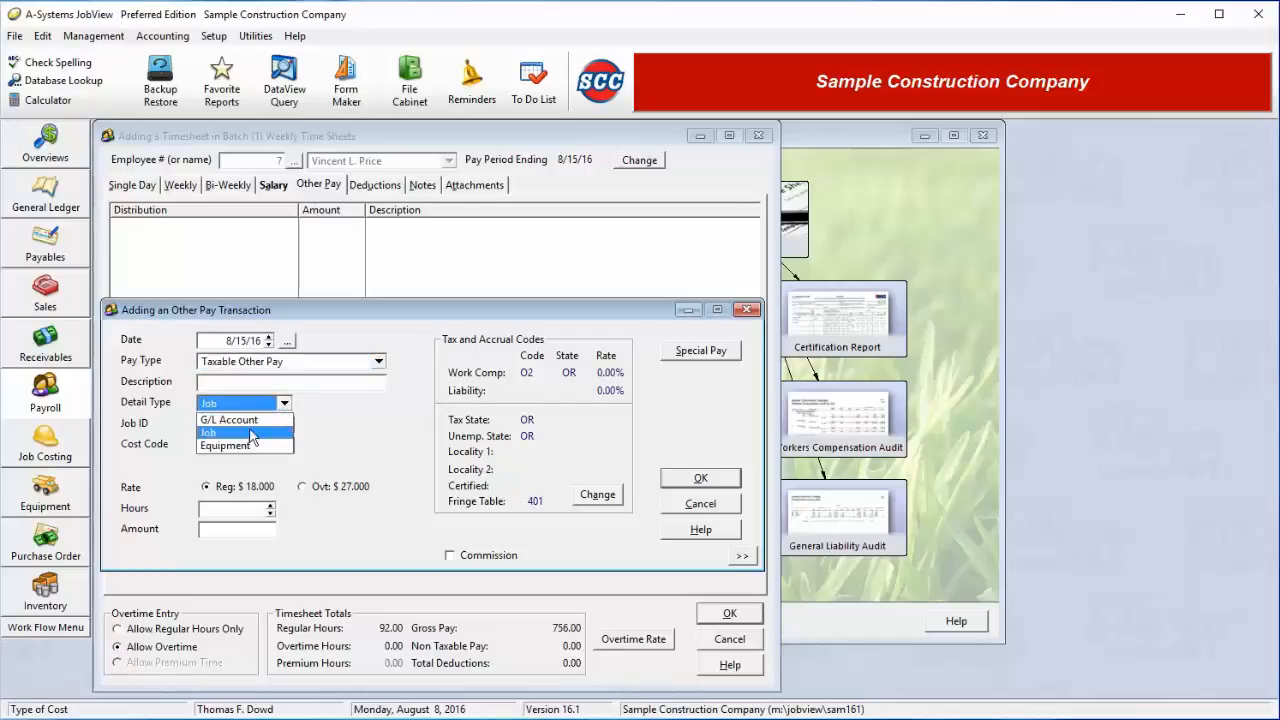
click(244, 430)
click(279, 426)
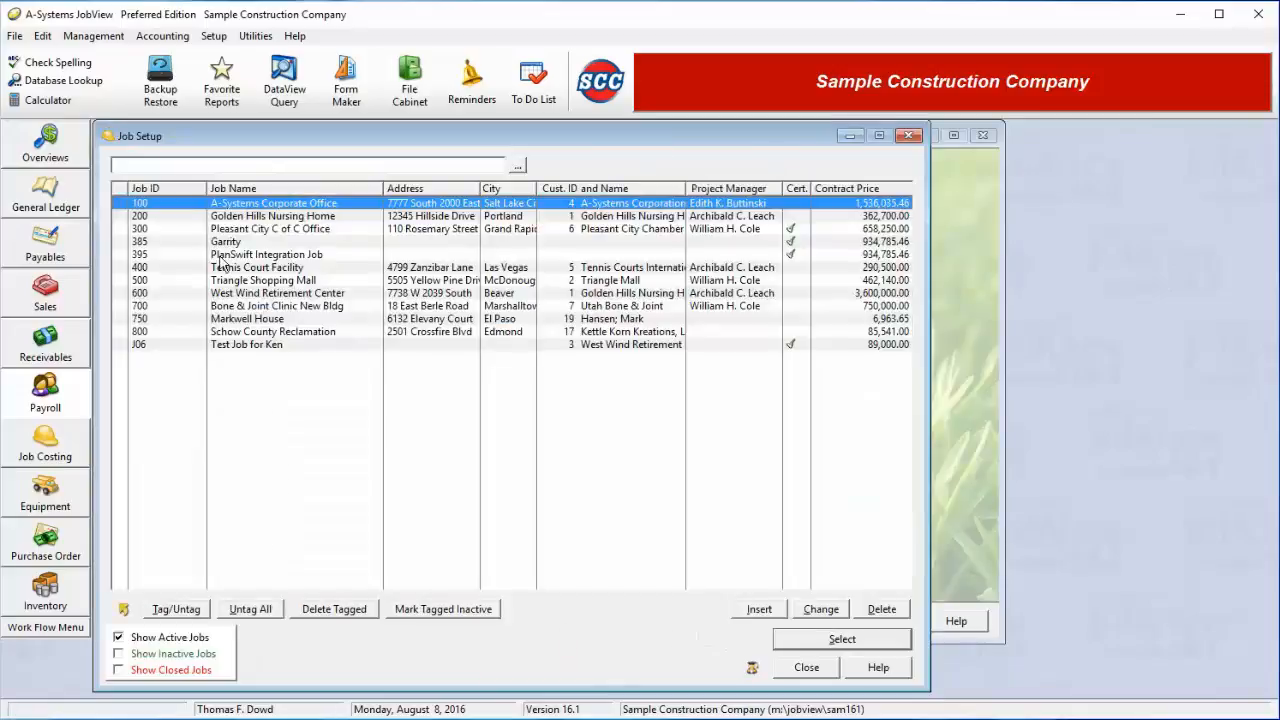
click(221, 244)
double_click(229, 271)
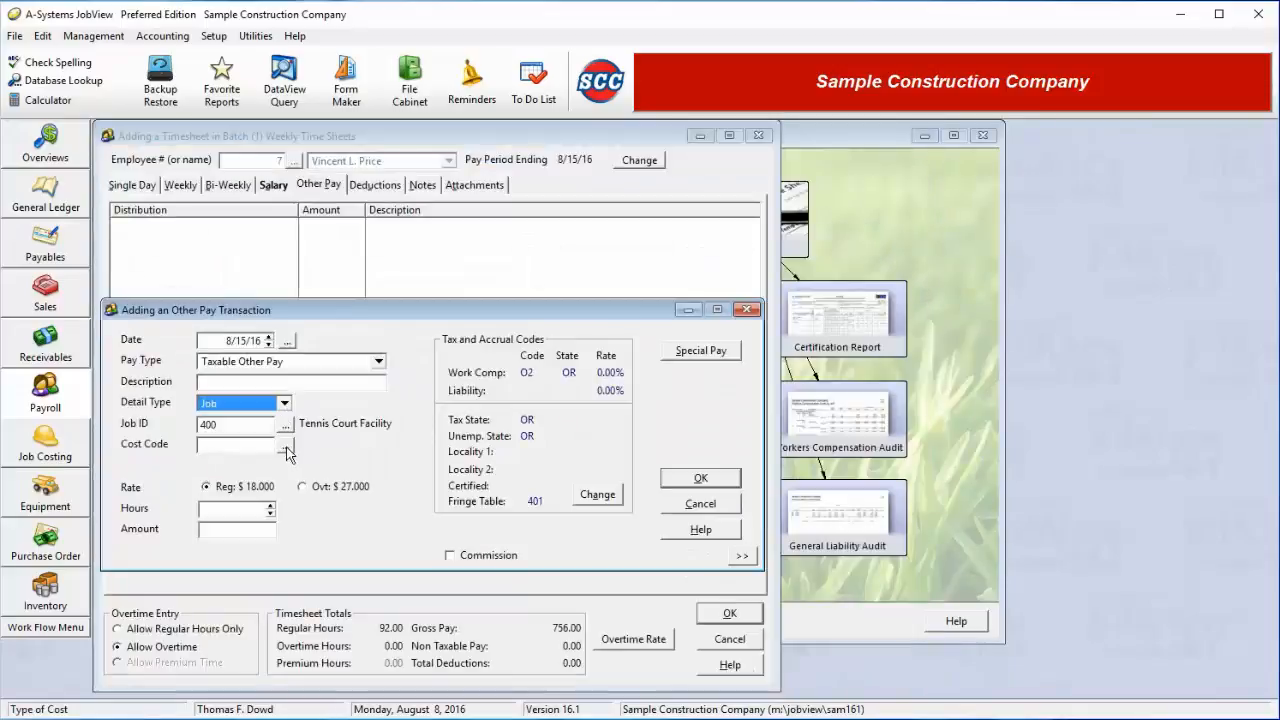
click(286, 445)
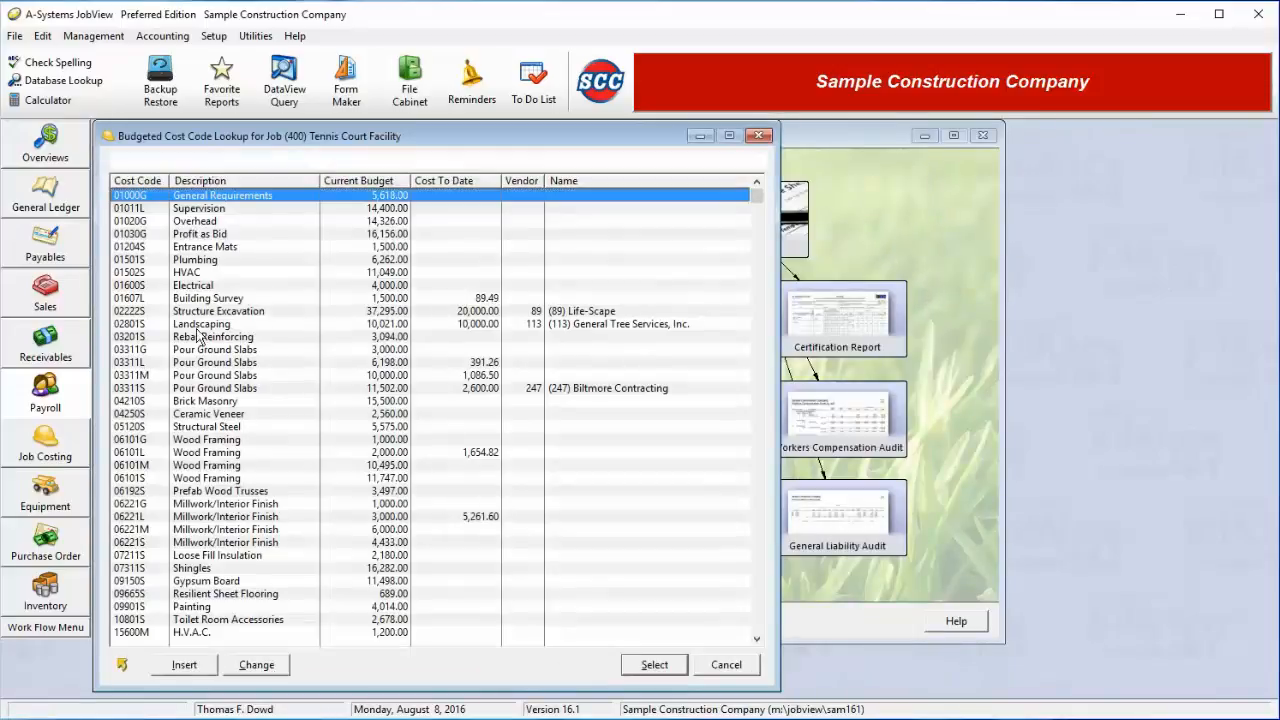
double_click(199, 299)
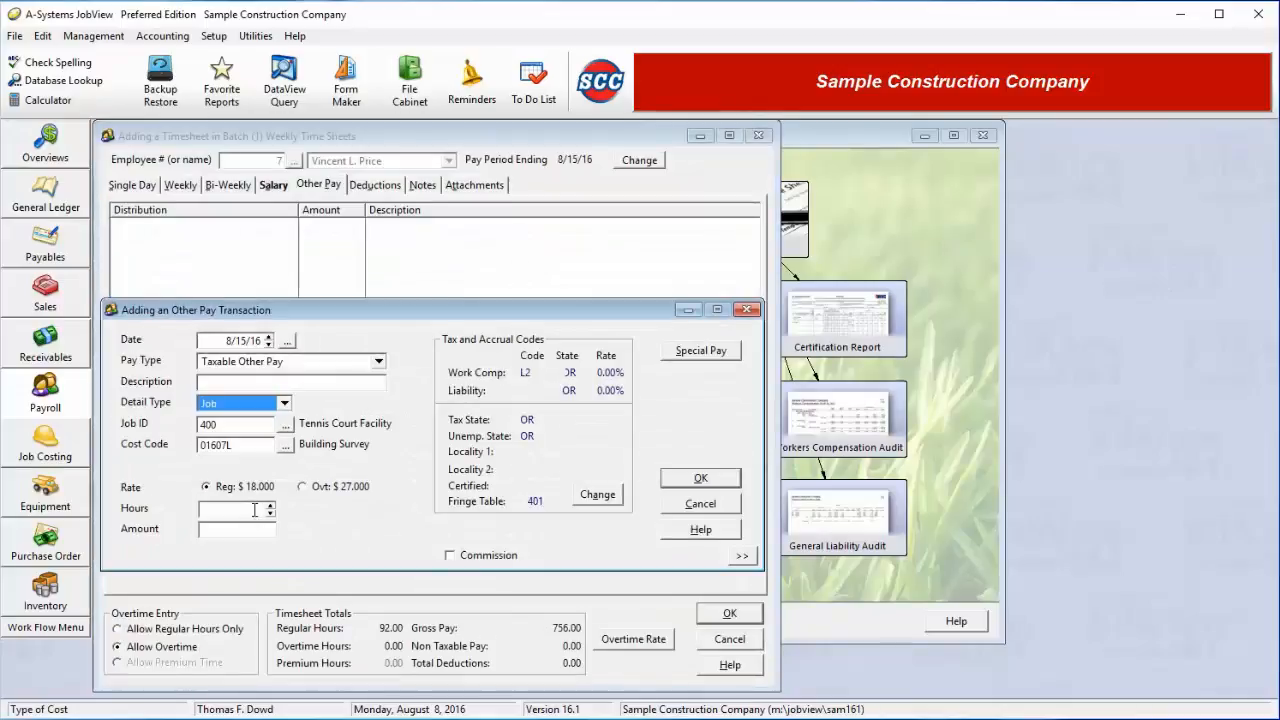
Enter 4 hours for the other pay transaction, save it and finish other pay entry.
click(254, 510)
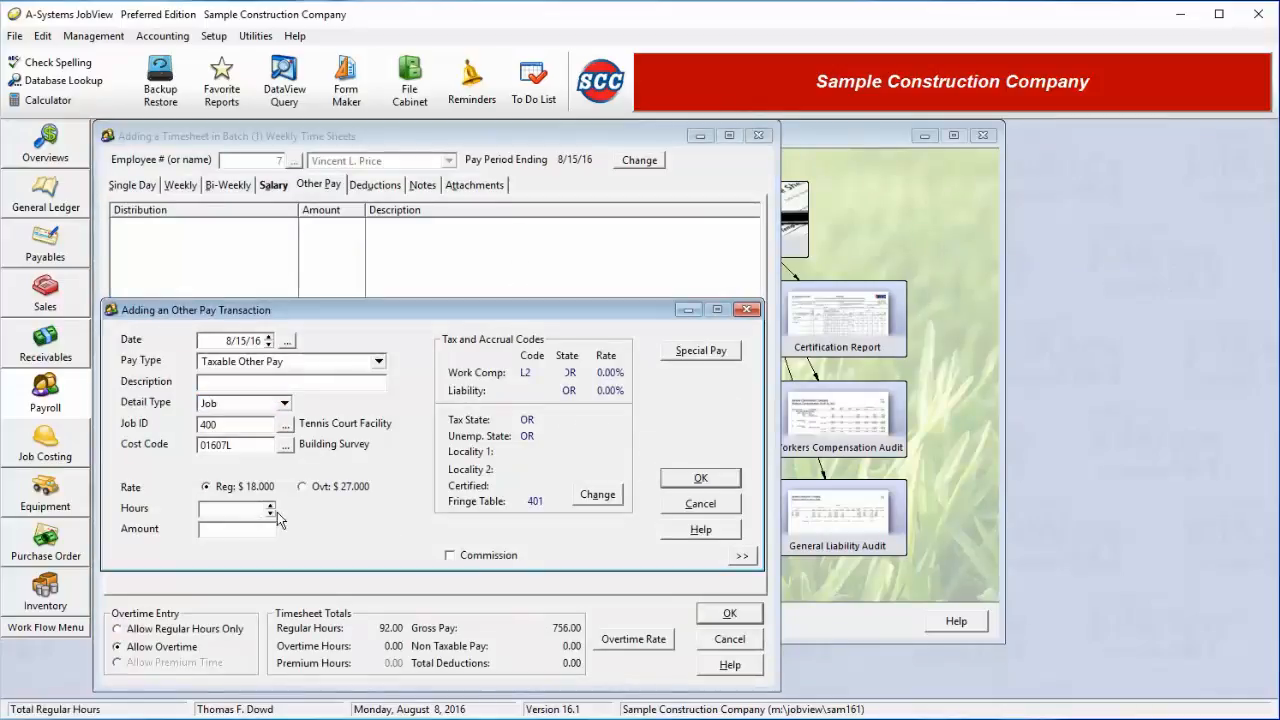
key(Tab)
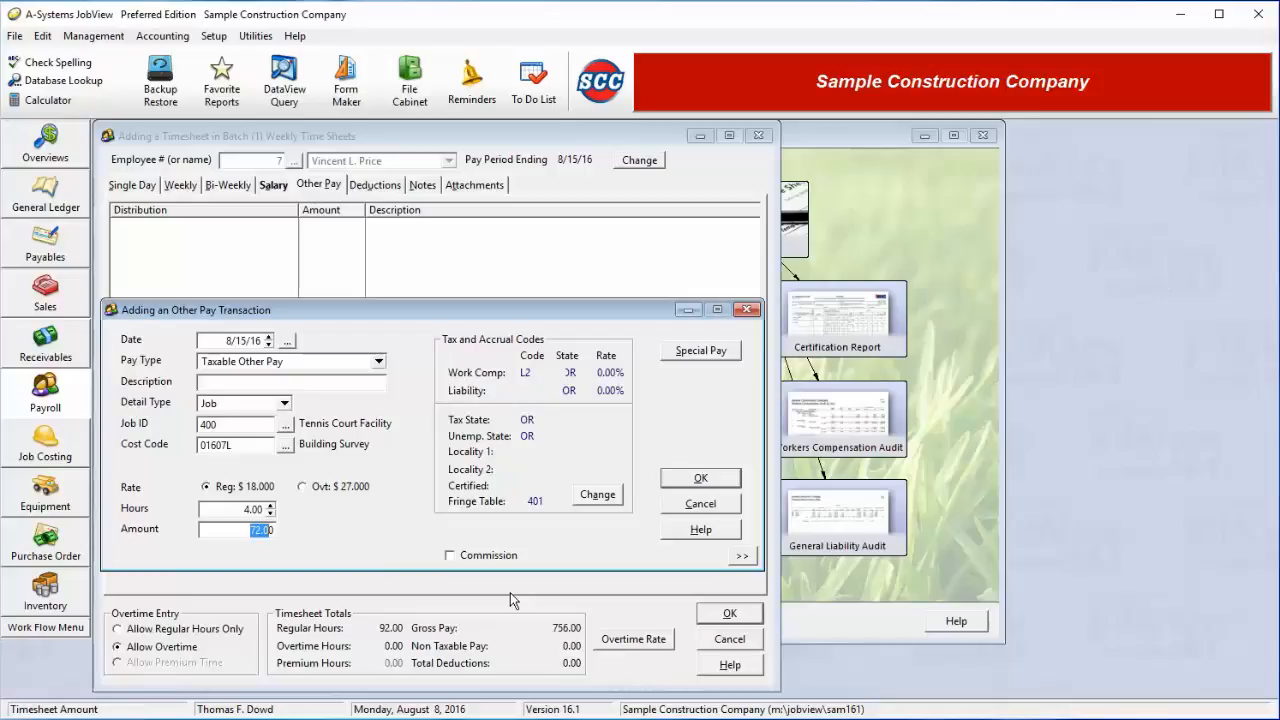
click(706, 481)
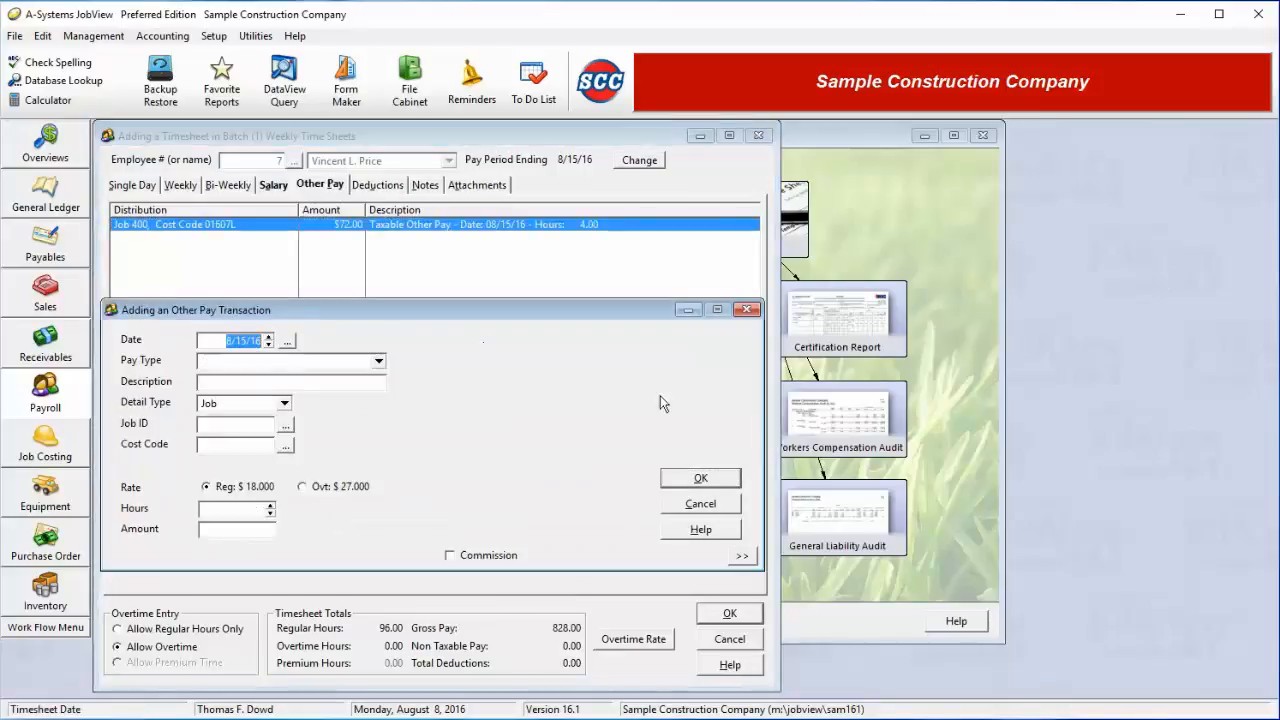
click(715, 502)
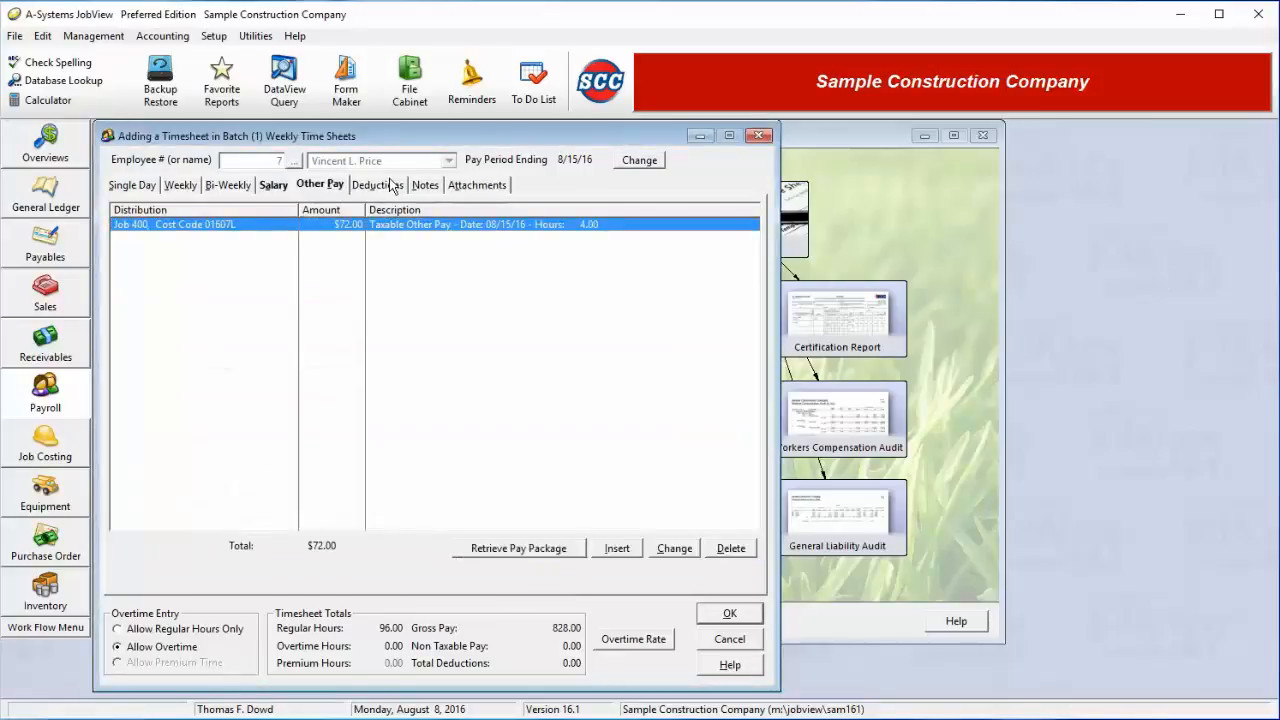
View the employee's standard deductions from the timesheet's deductions.
click(390, 188)
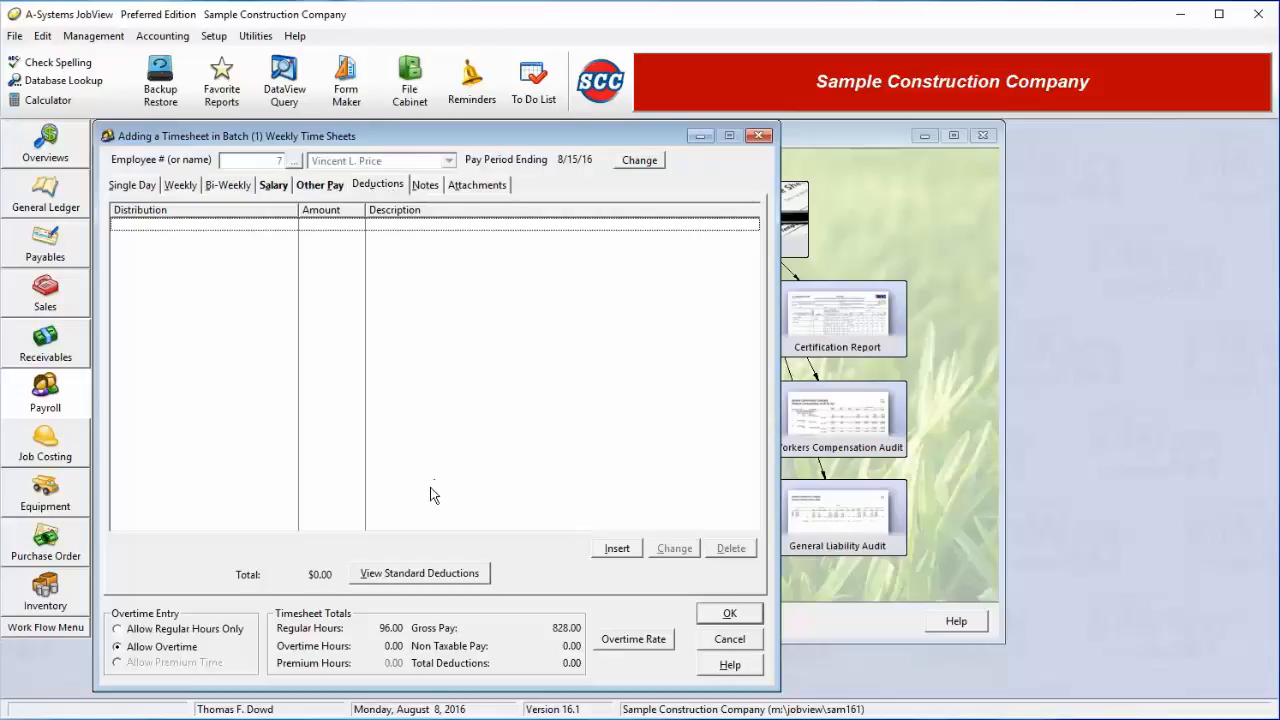
click(433, 574)
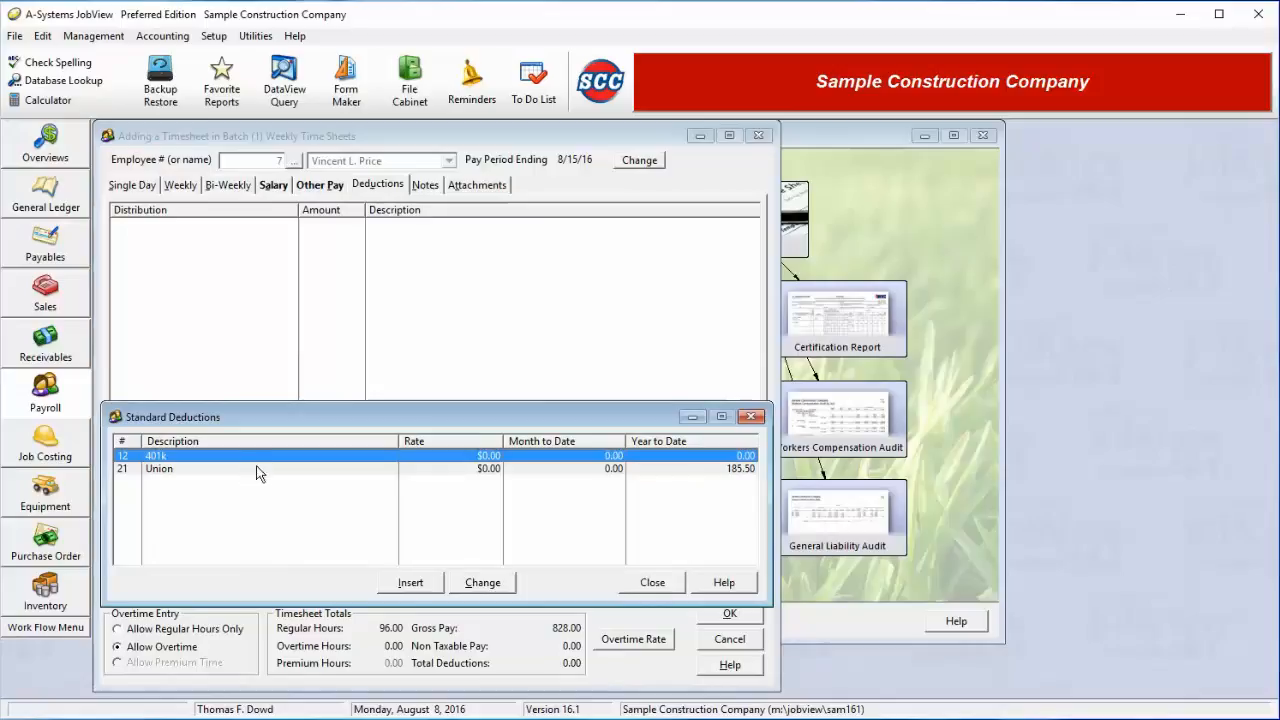
Review the employee's 401k and Union standard deductions and leave the list without changing it.
click(257, 468)
click(260, 455)
click(648, 586)
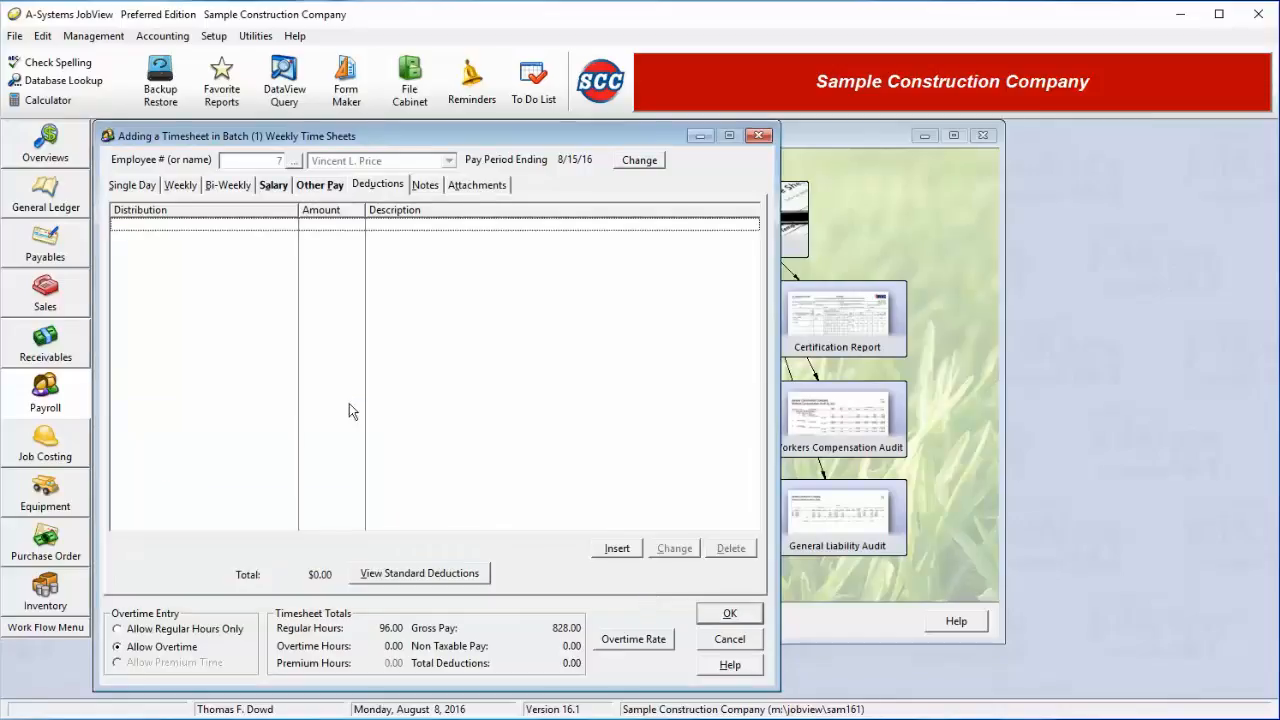
Insert a timesheet deduction with detail type G/L Account, charged to account 22050 Sick Pay Accrued.
click(617, 549)
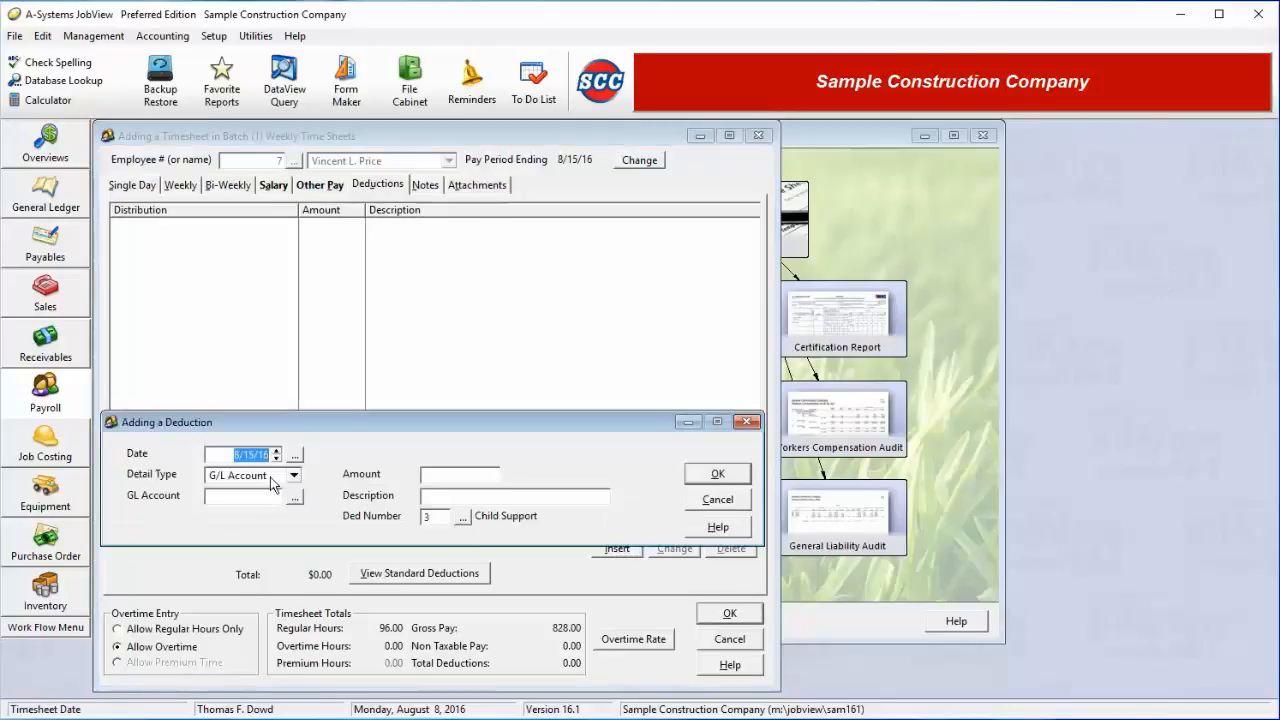
click(293, 475)
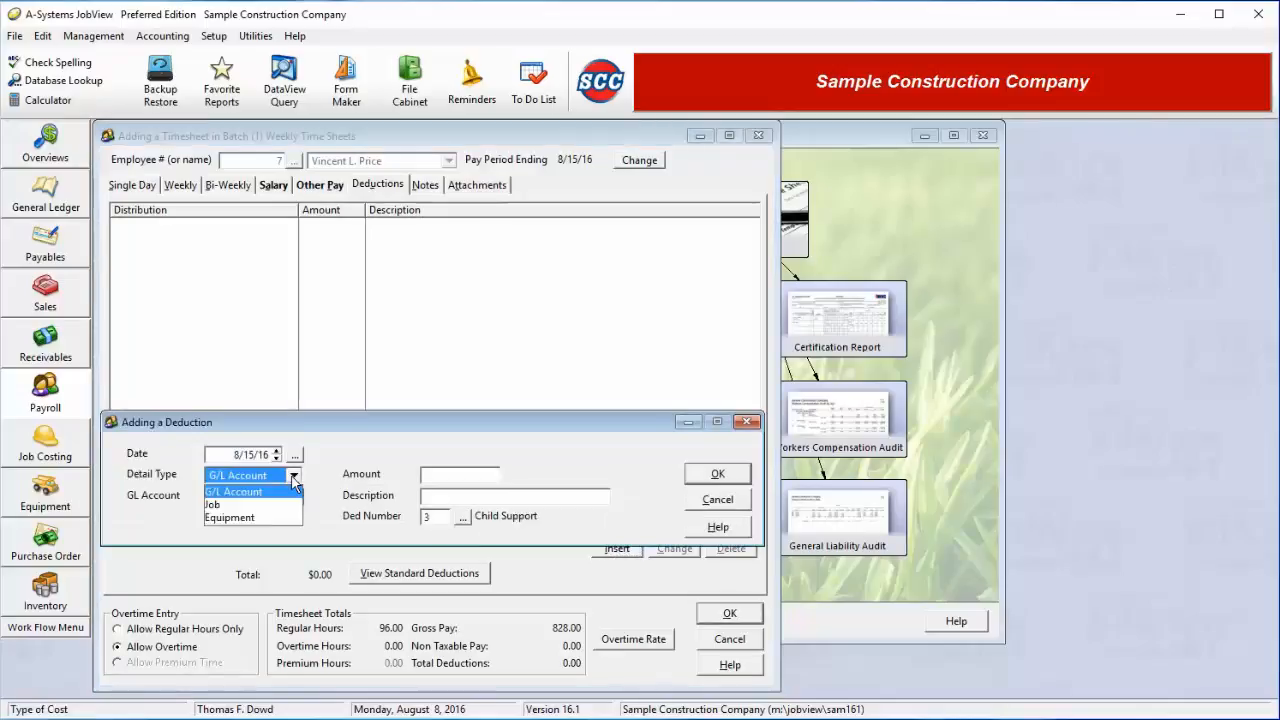
click(293, 489)
click(294, 500)
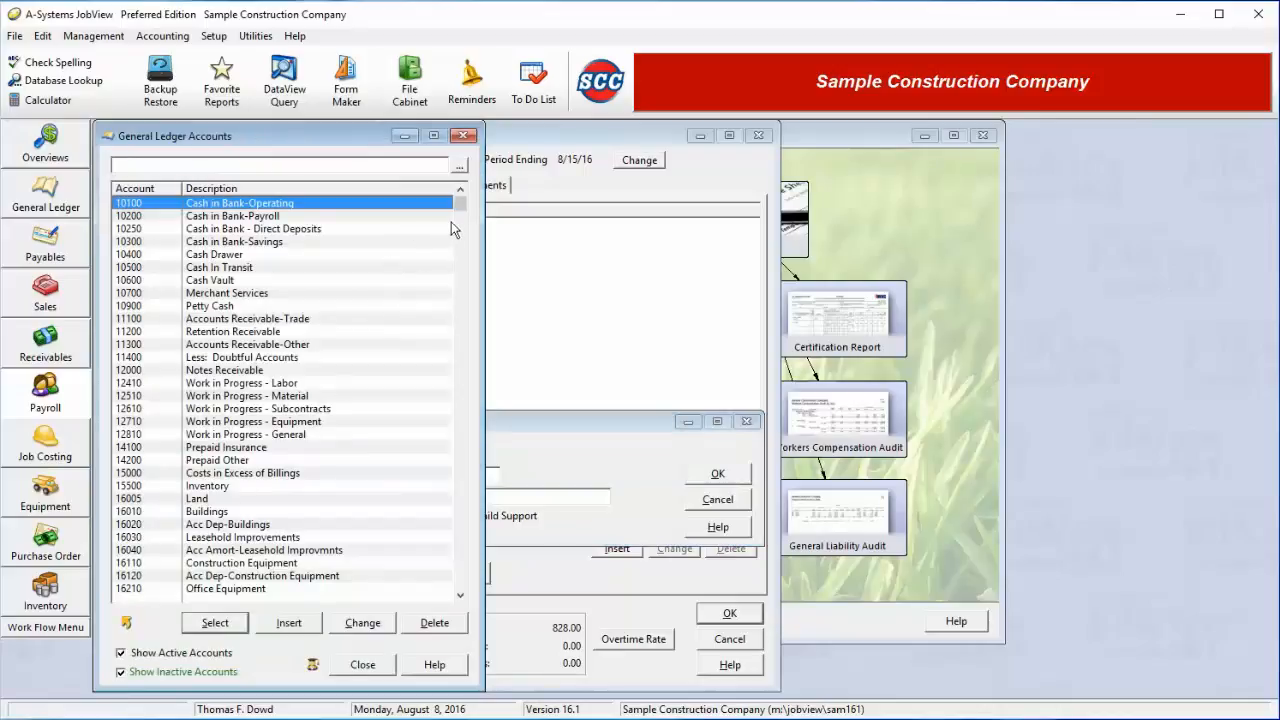
scroll(463, 535, down, 15)
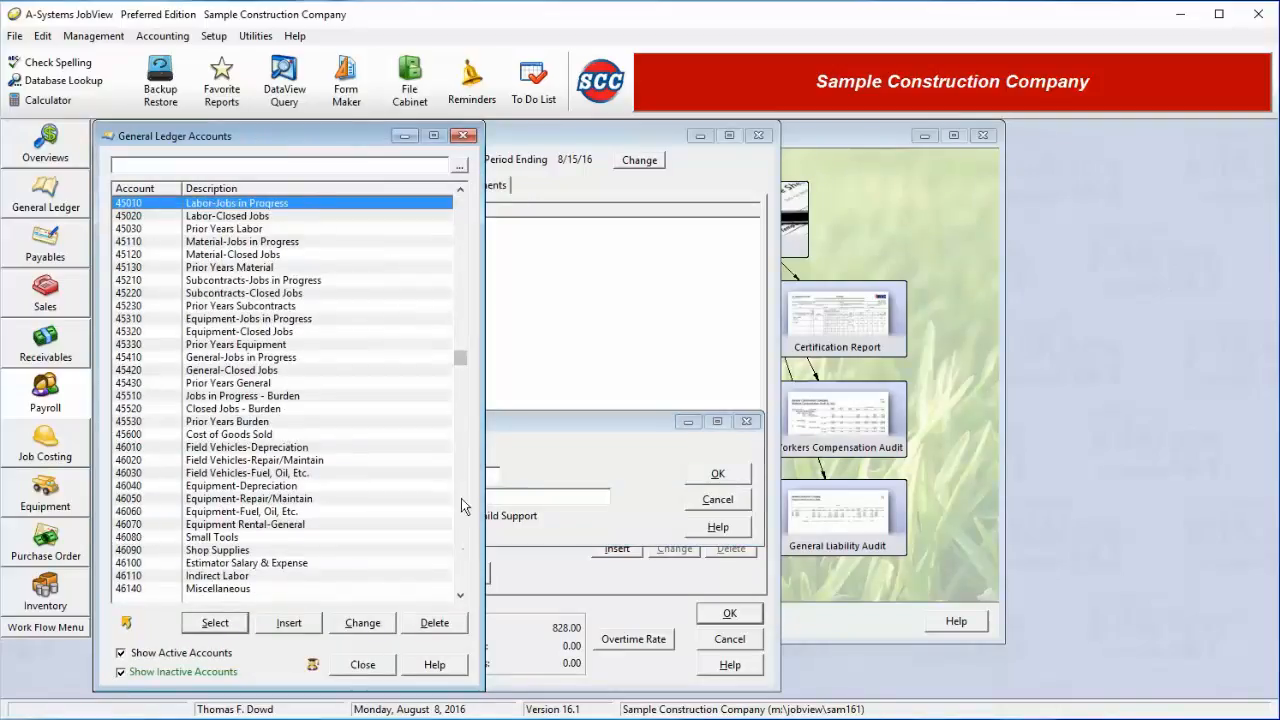
scroll(461, 297, up, 8)
scroll(460, 288, down, 8)
scroll(460, 317, up, 8)
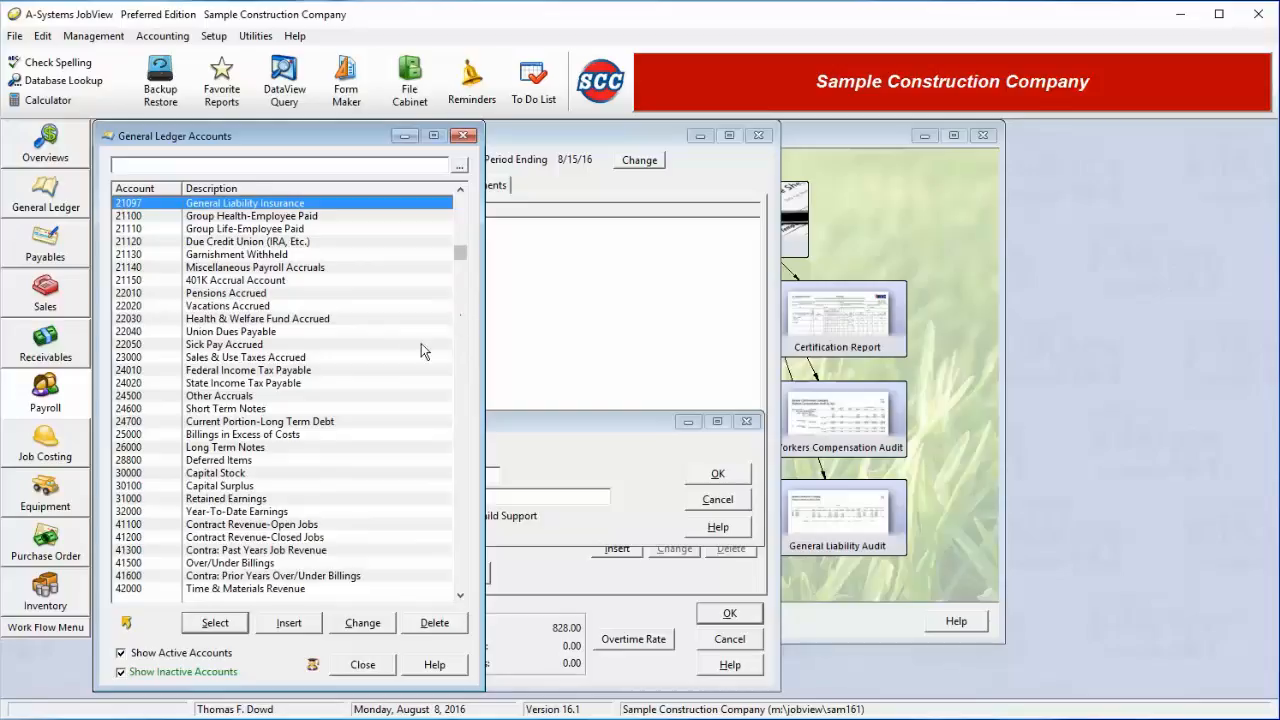
double_click(253, 346)
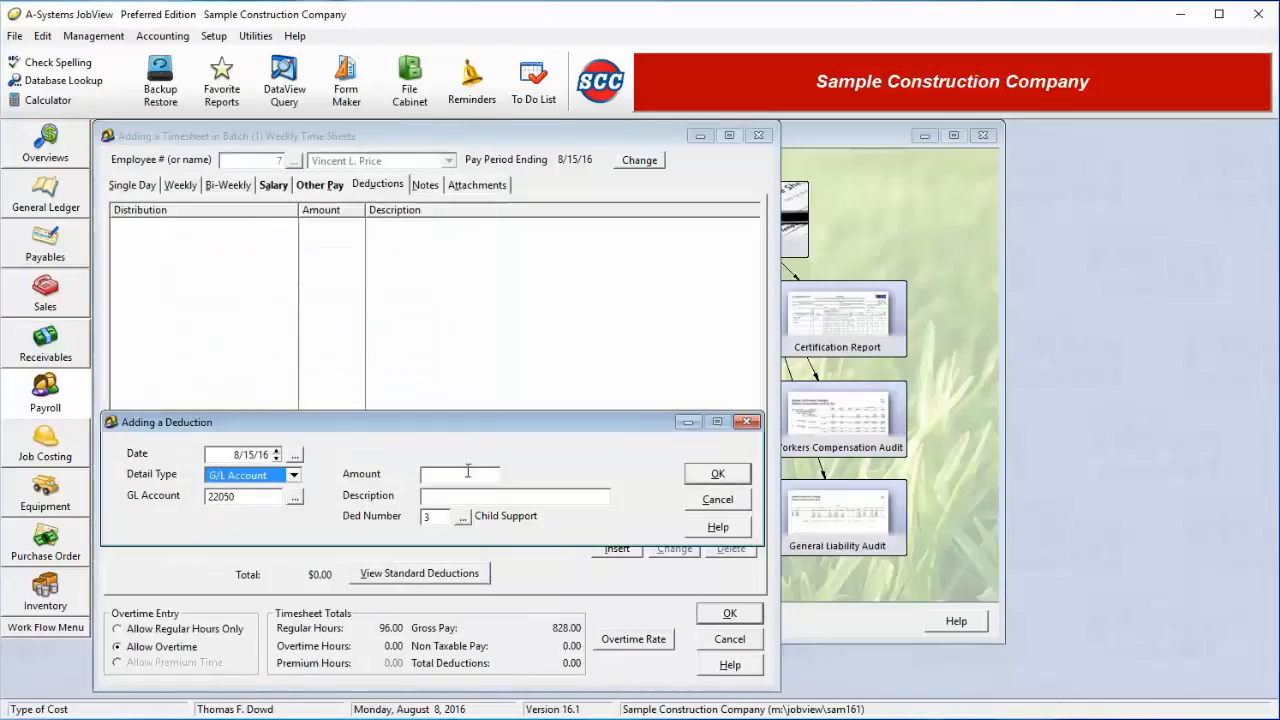
Complete the deduction with amount 50, deduction number 4 Employee Loan and description "Repayment of Loan", save it and finish deduction entry.
click(467, 472)
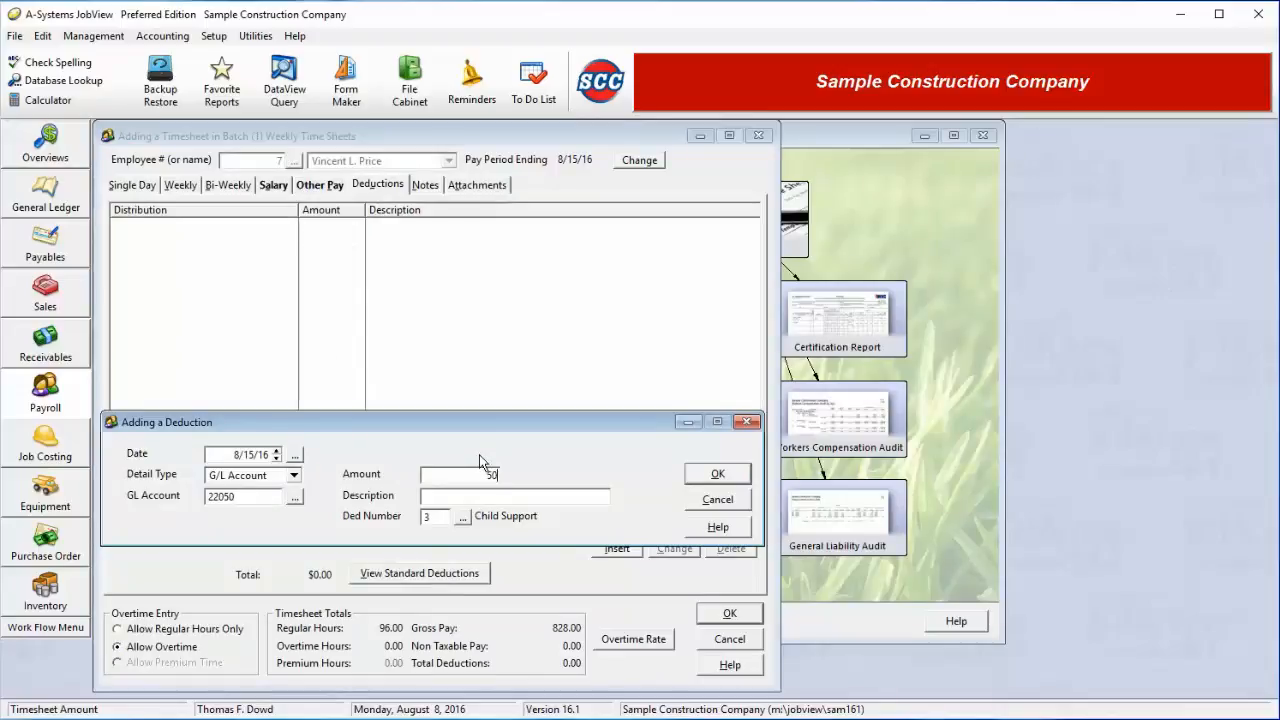
click(462, 516)
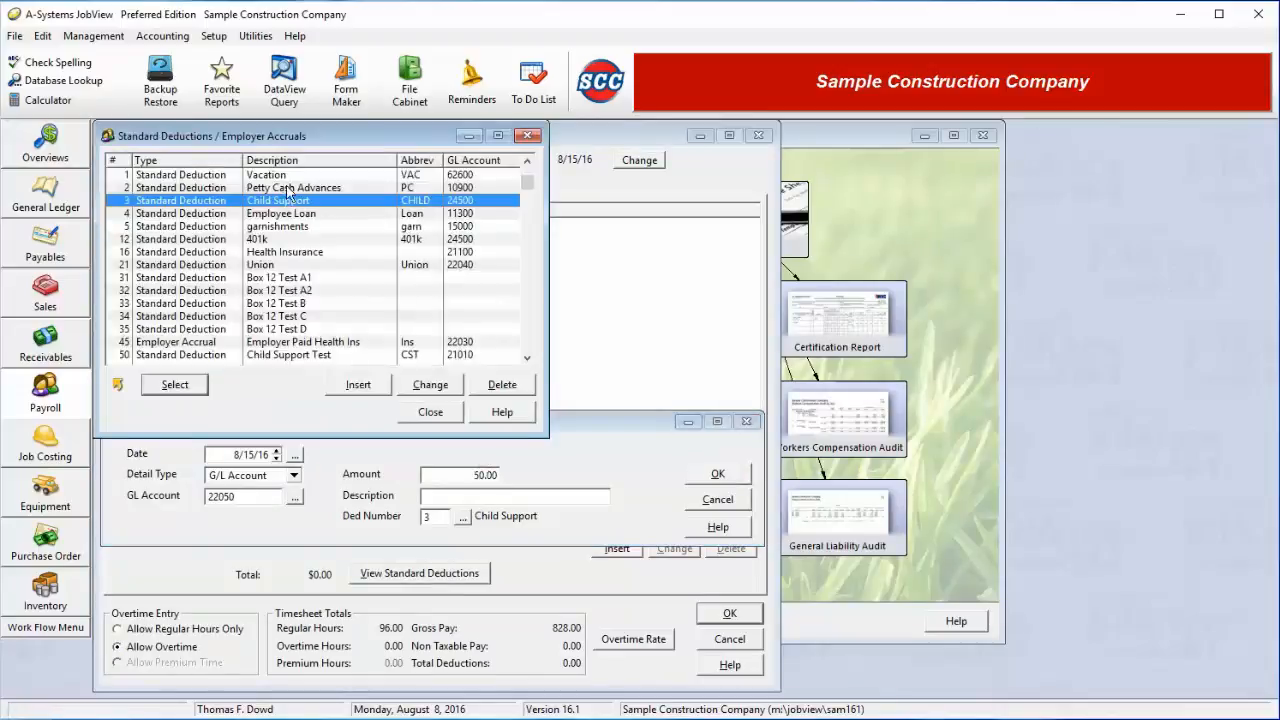
double_click(288, 214)
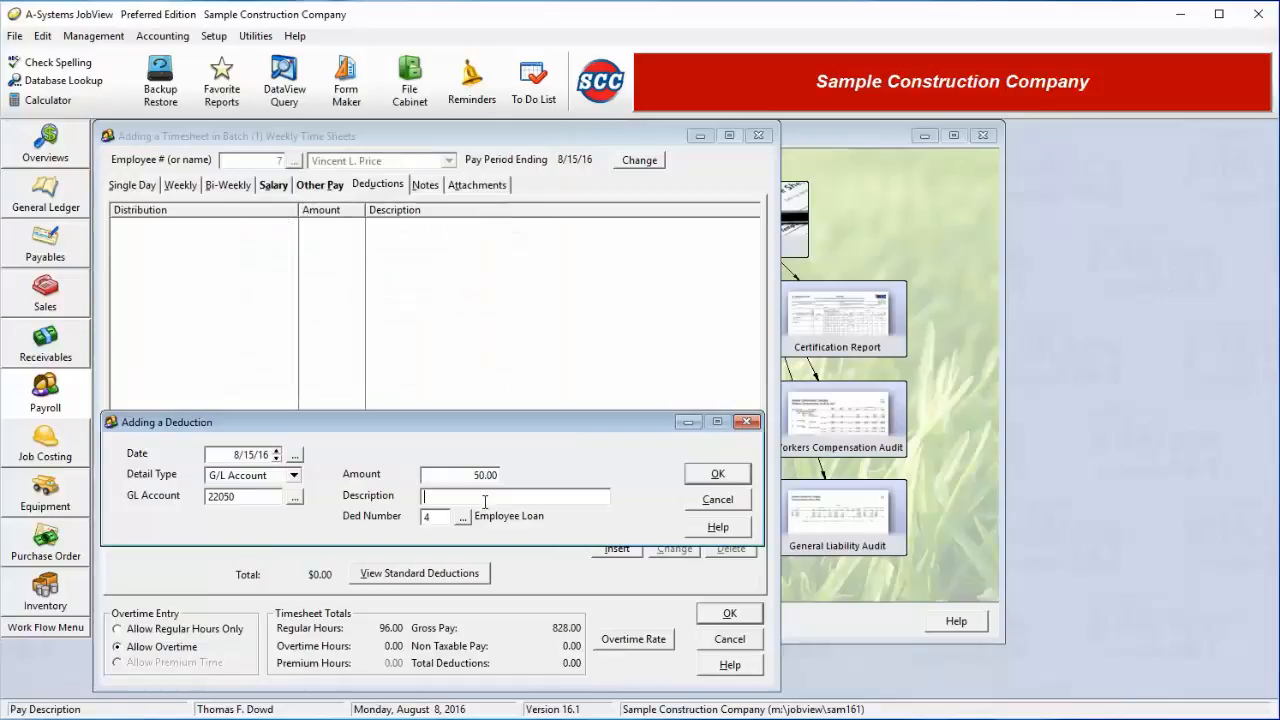
text(Repayment of Loan)
click(732, 476)
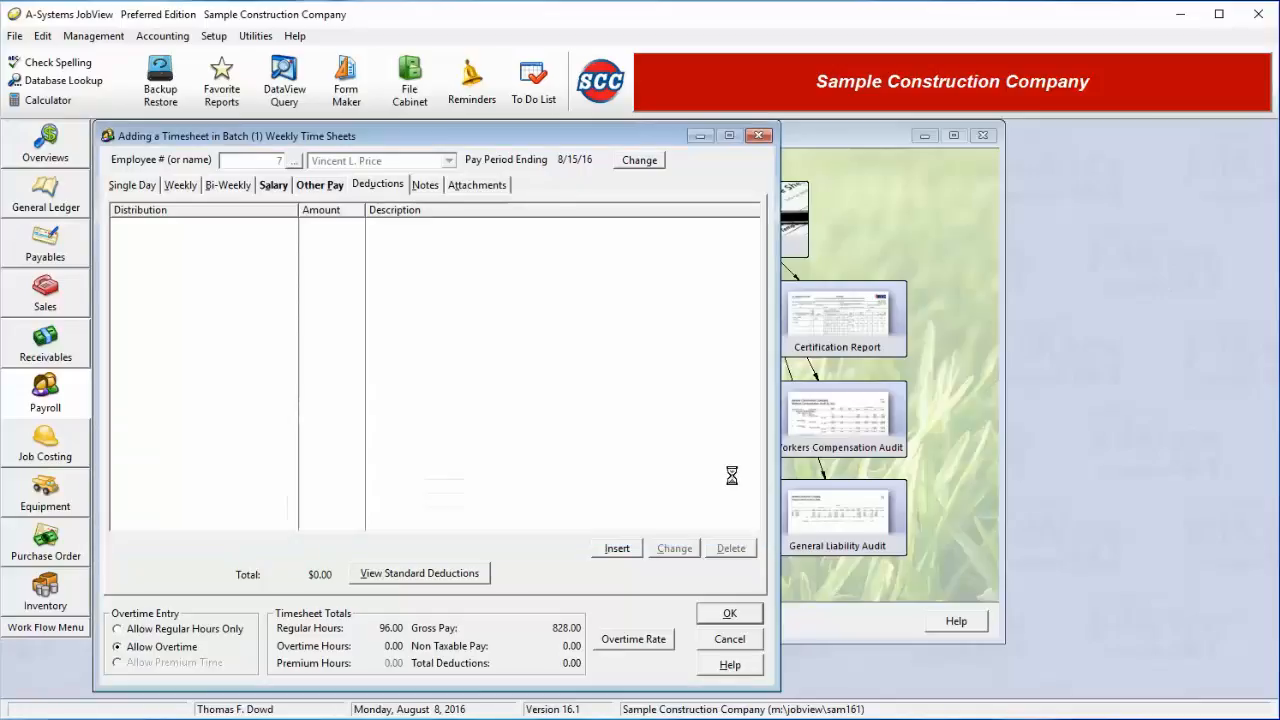
click(717, 499)
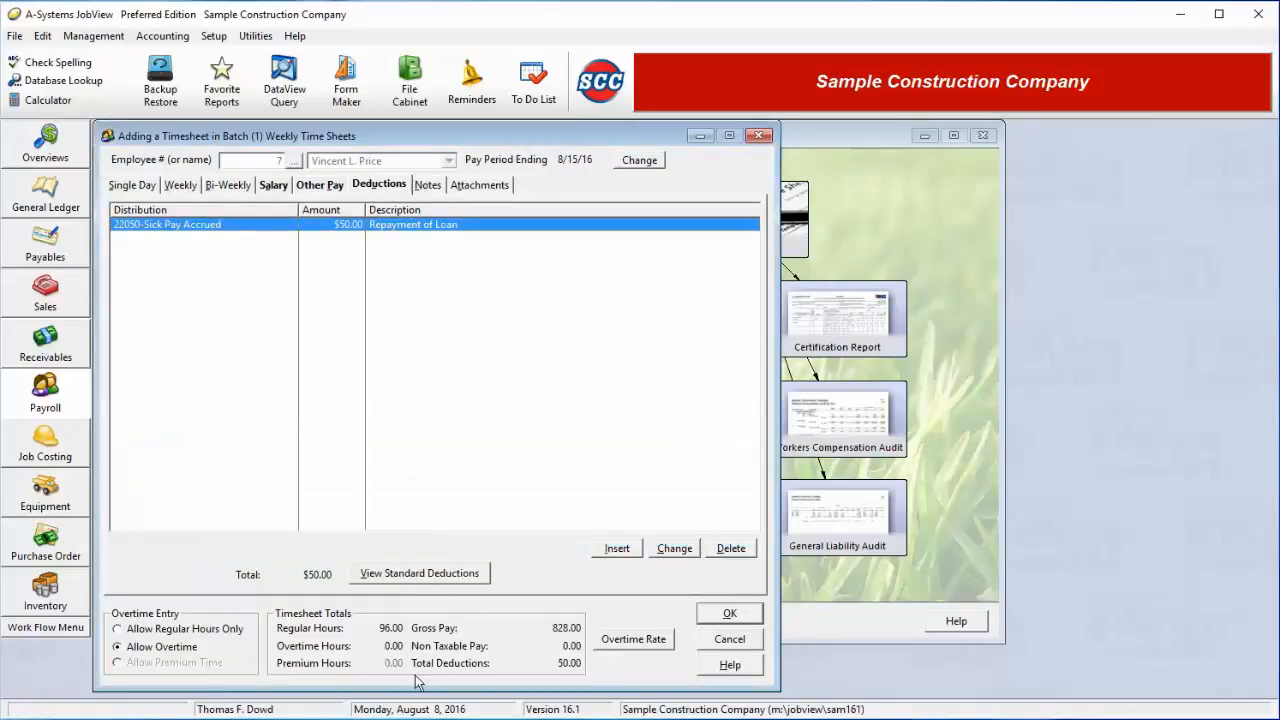
Save the employee's completed timesheet and leave timesheet entry without adding another.
click(746, 618)
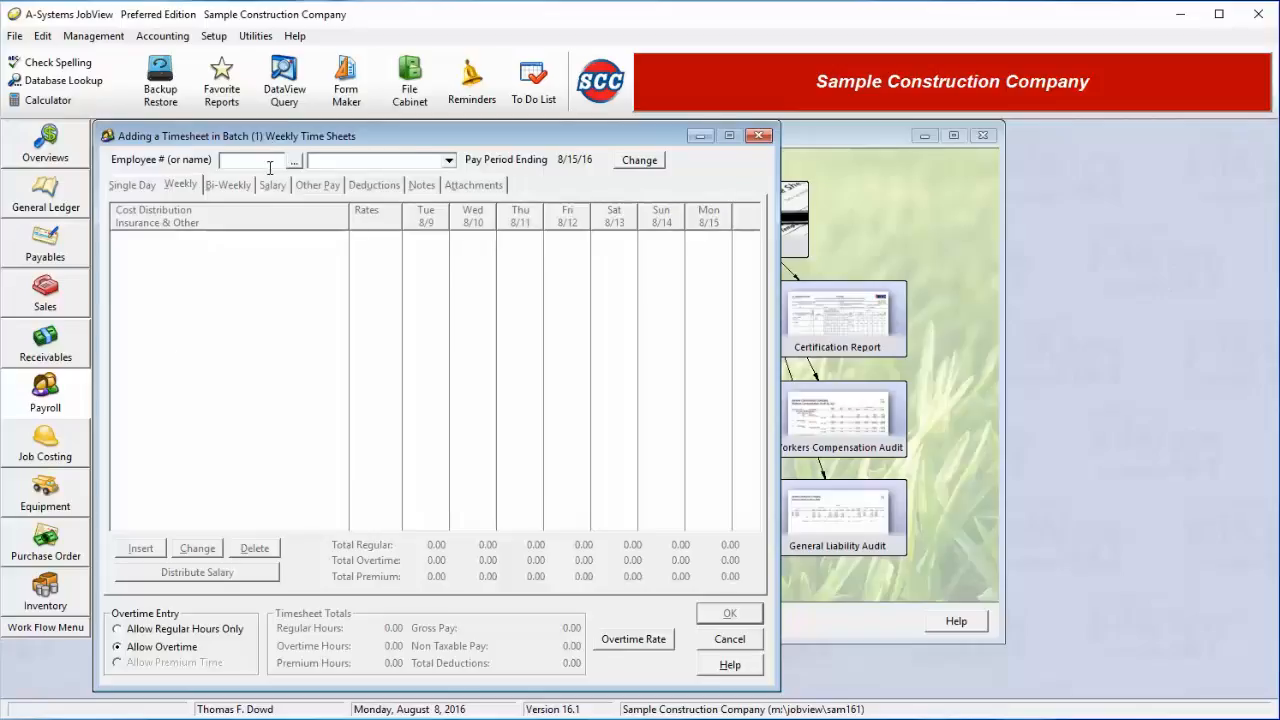
click(729, 640)
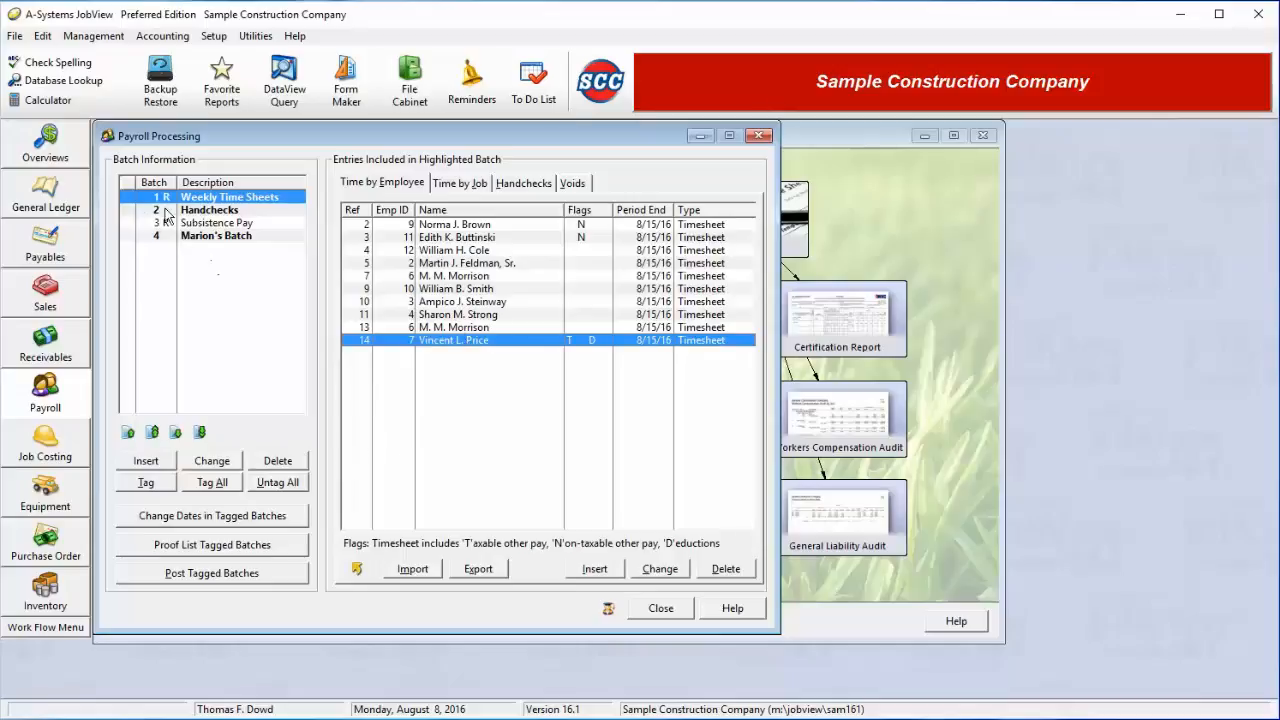
Try tagging all four payroll batches, leave only batch 1 Weekly Time Sheets tagged and show its entries.
click(126, 198)
click(127, 210)
click(128, 223)
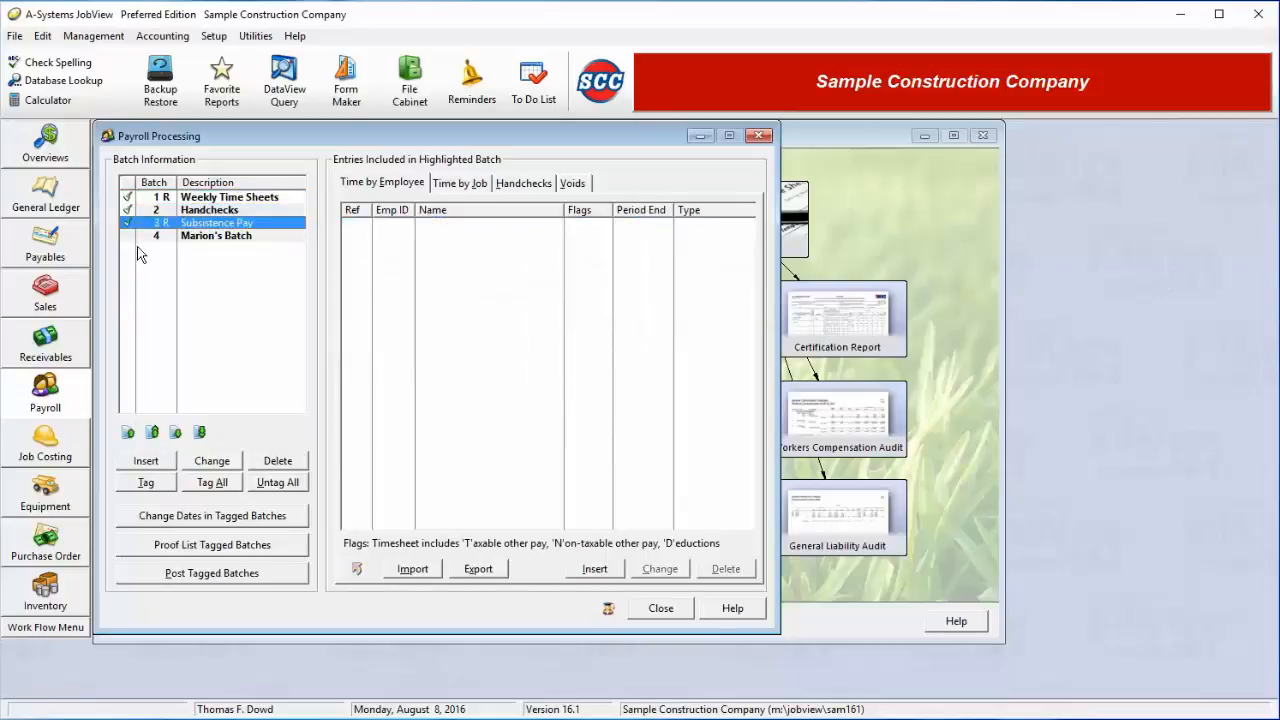
click(129, 236)
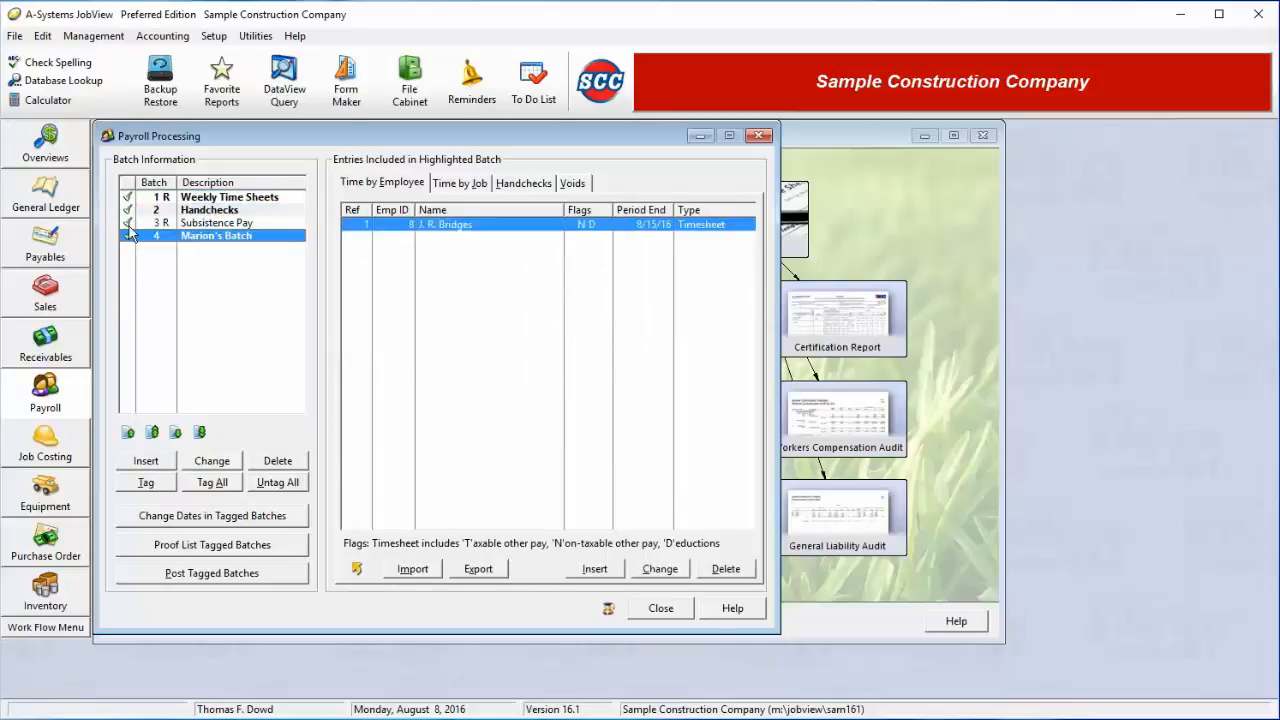
click(130, 223)
click(130, 210)
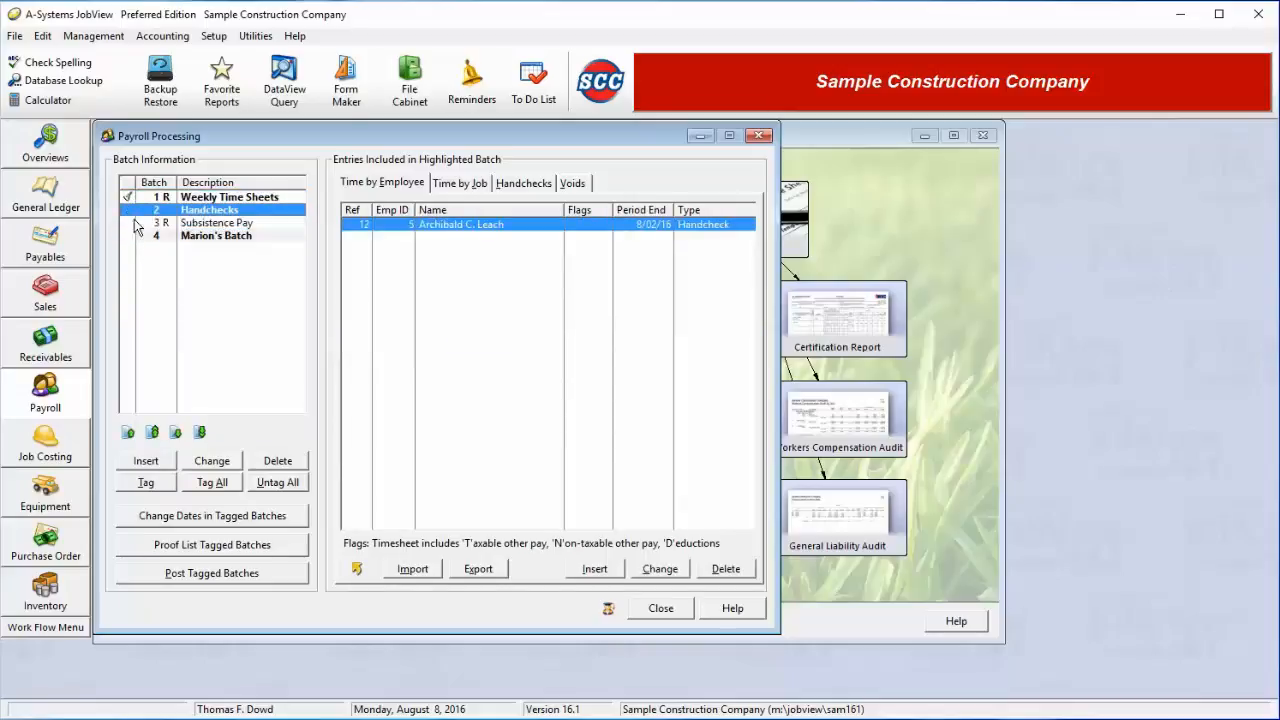
click(151, 199)
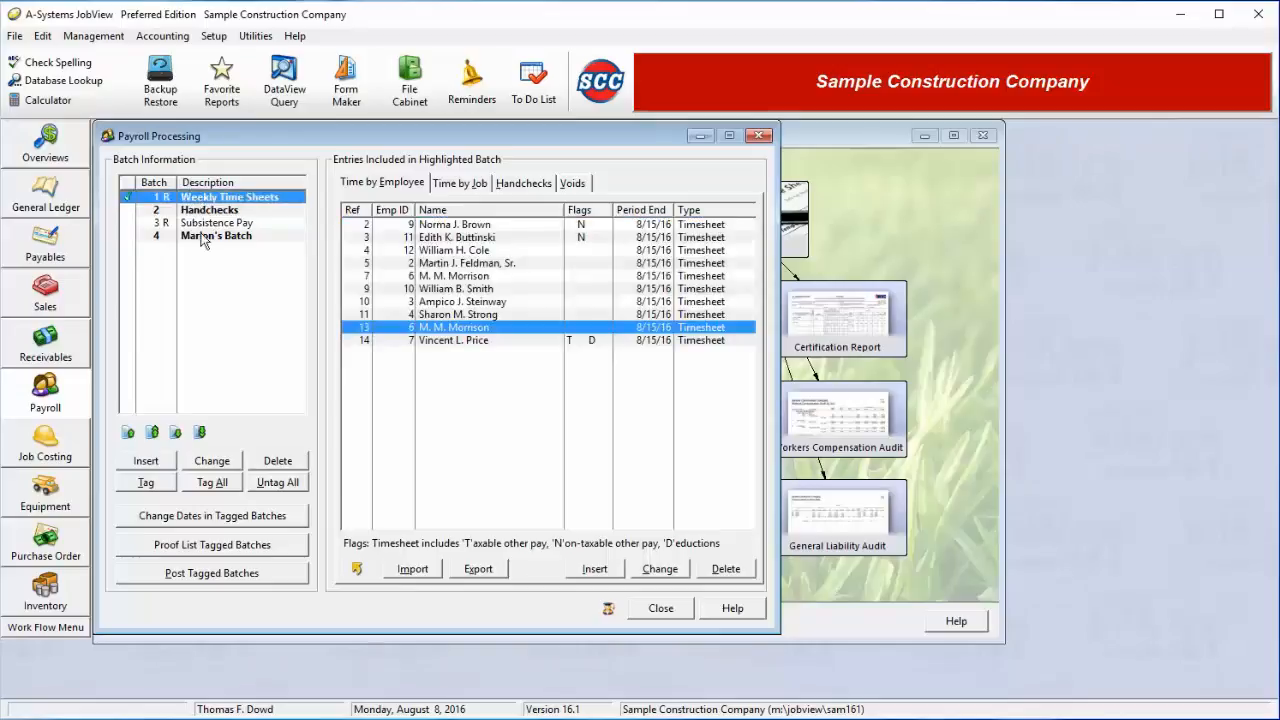
Examine the date change options for the tagged batch, including changing to a specific Pay Period End date, and leave without applying them.
click(211, 523)
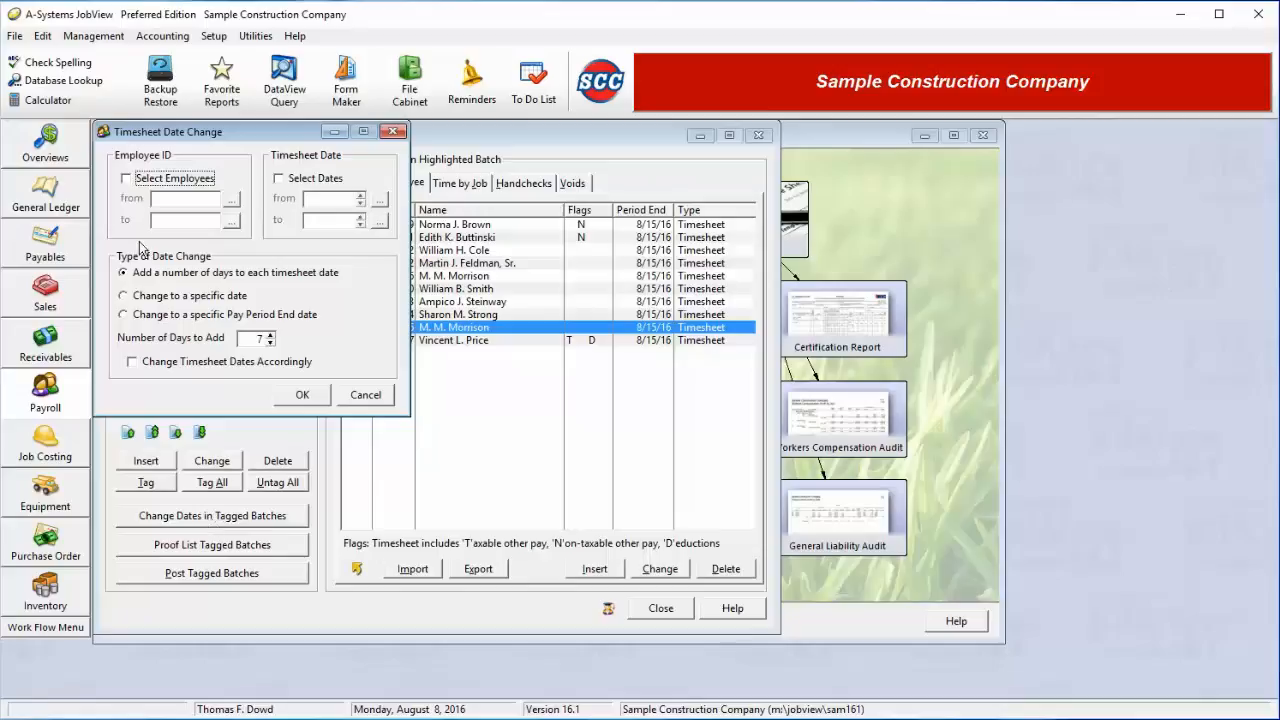
click(259, 340)
click(197, 362)
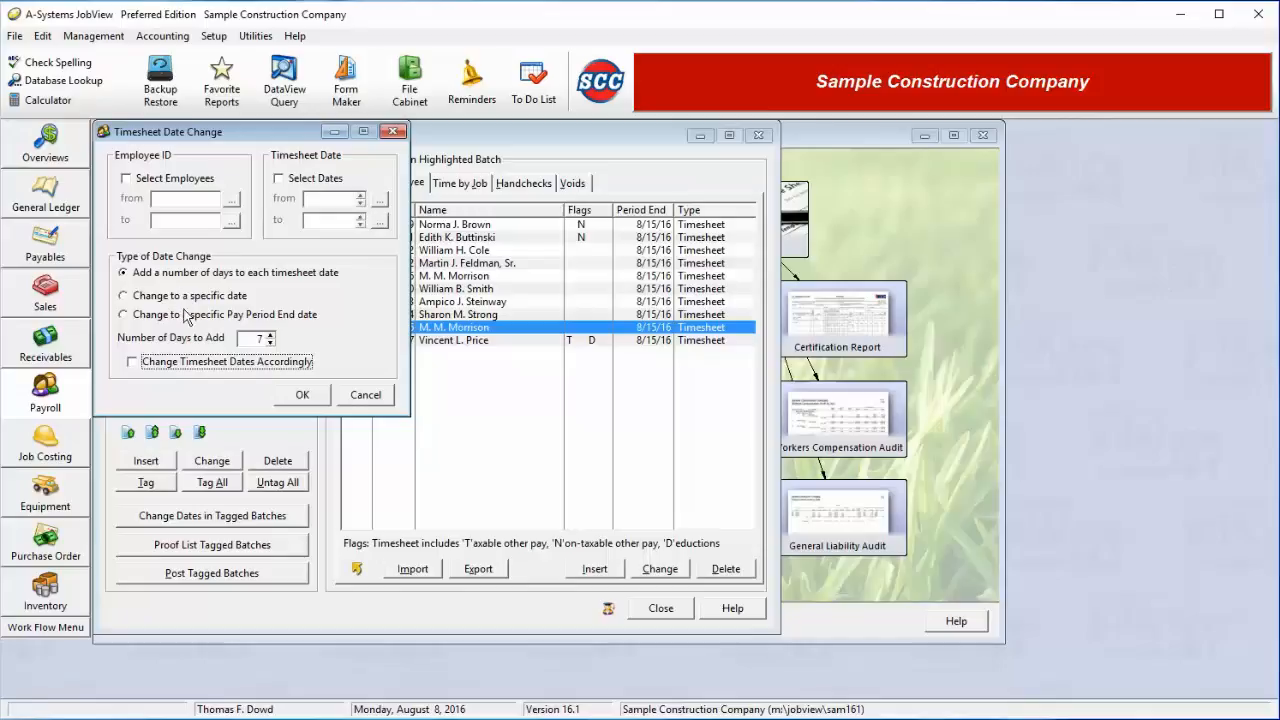
click(189, 318)
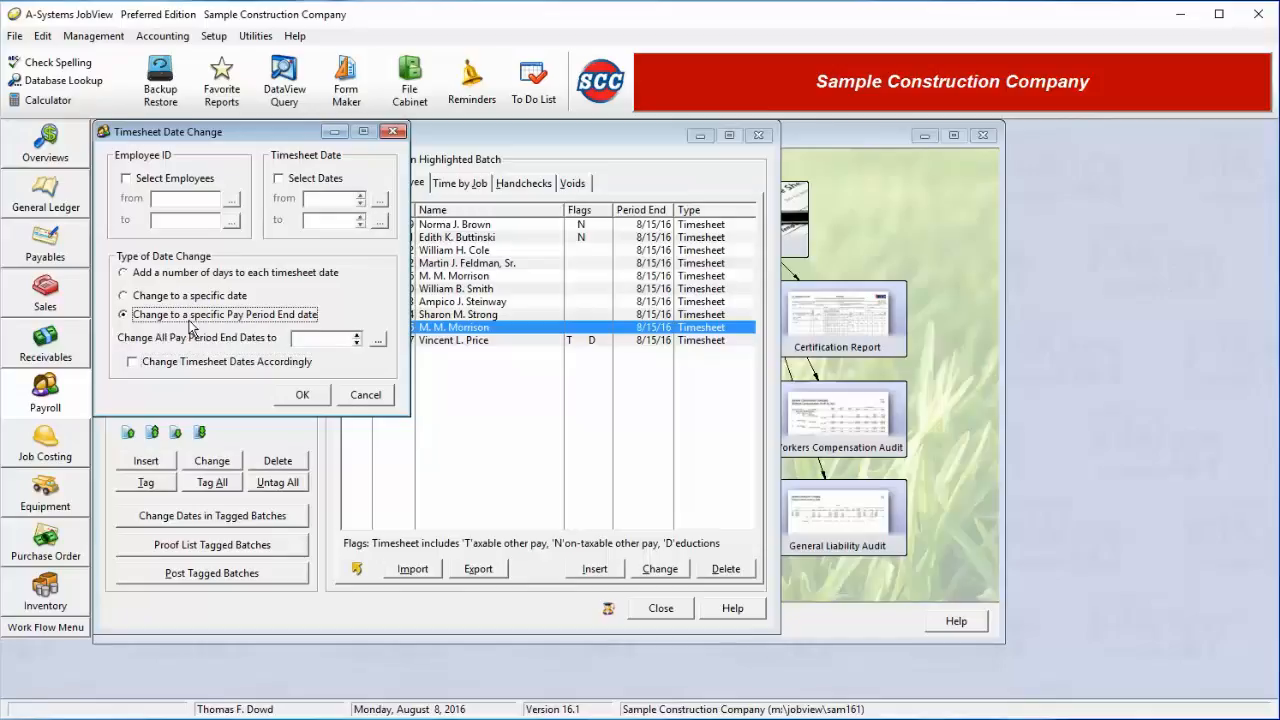
click(365, 396)
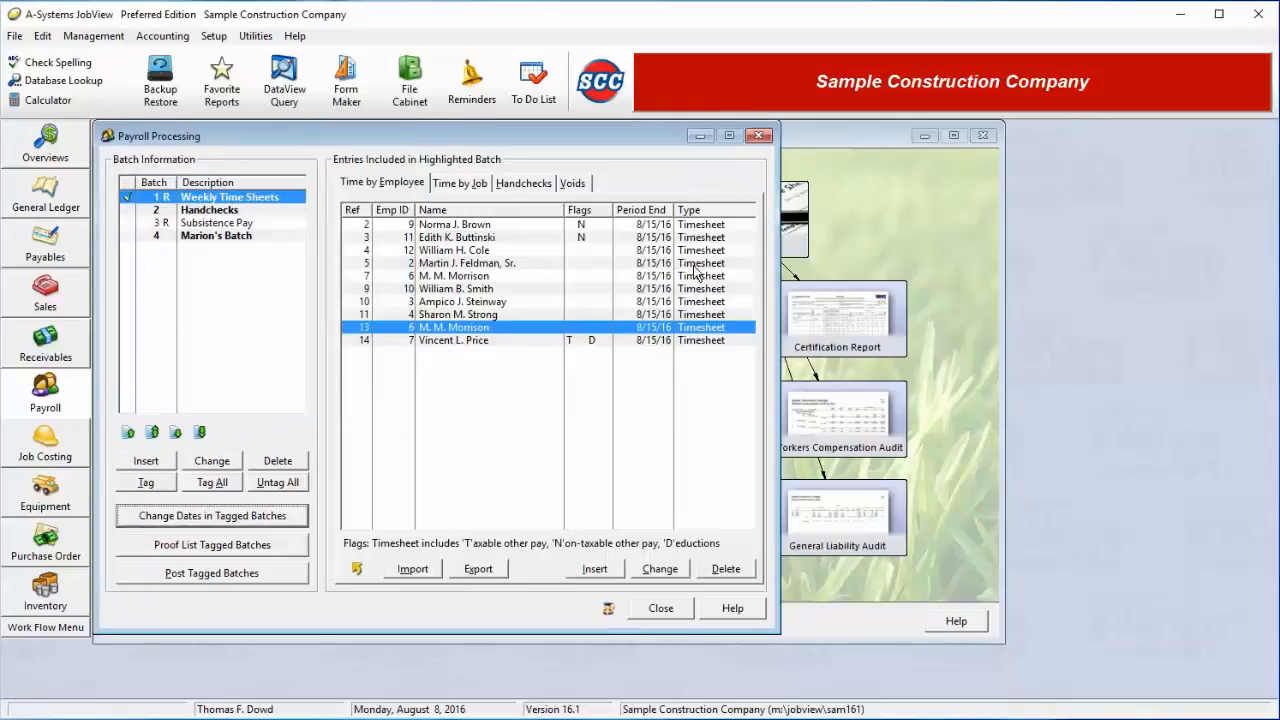
Check the Standard Report settings of the timesheet proof listing, preview the report for the tagged batch and close it.
click(236, 550)
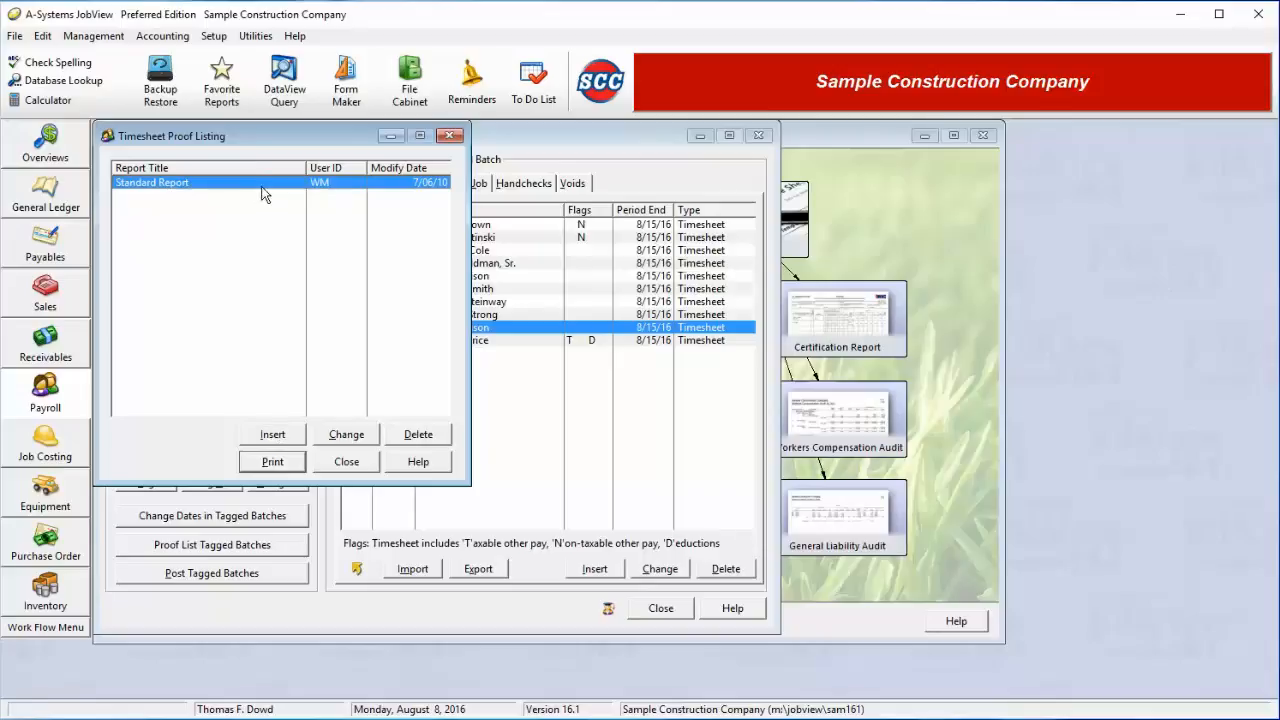
click(350, 436)
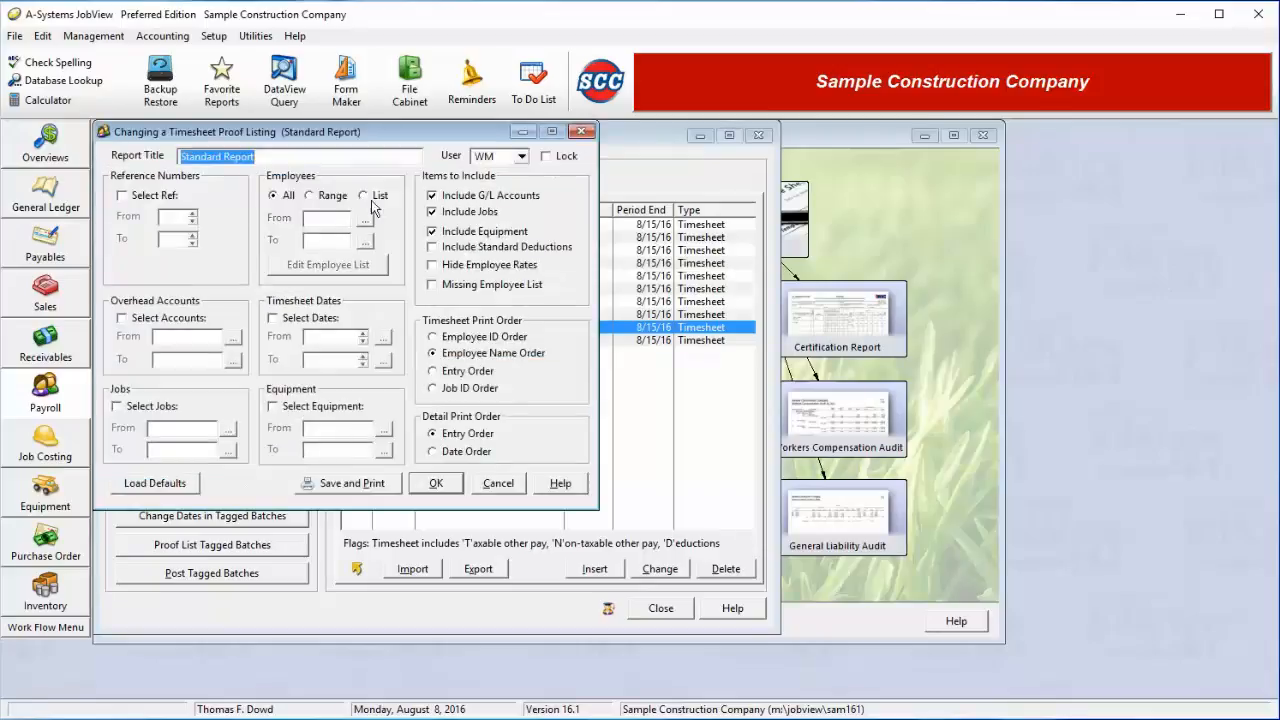
click(500, 494)
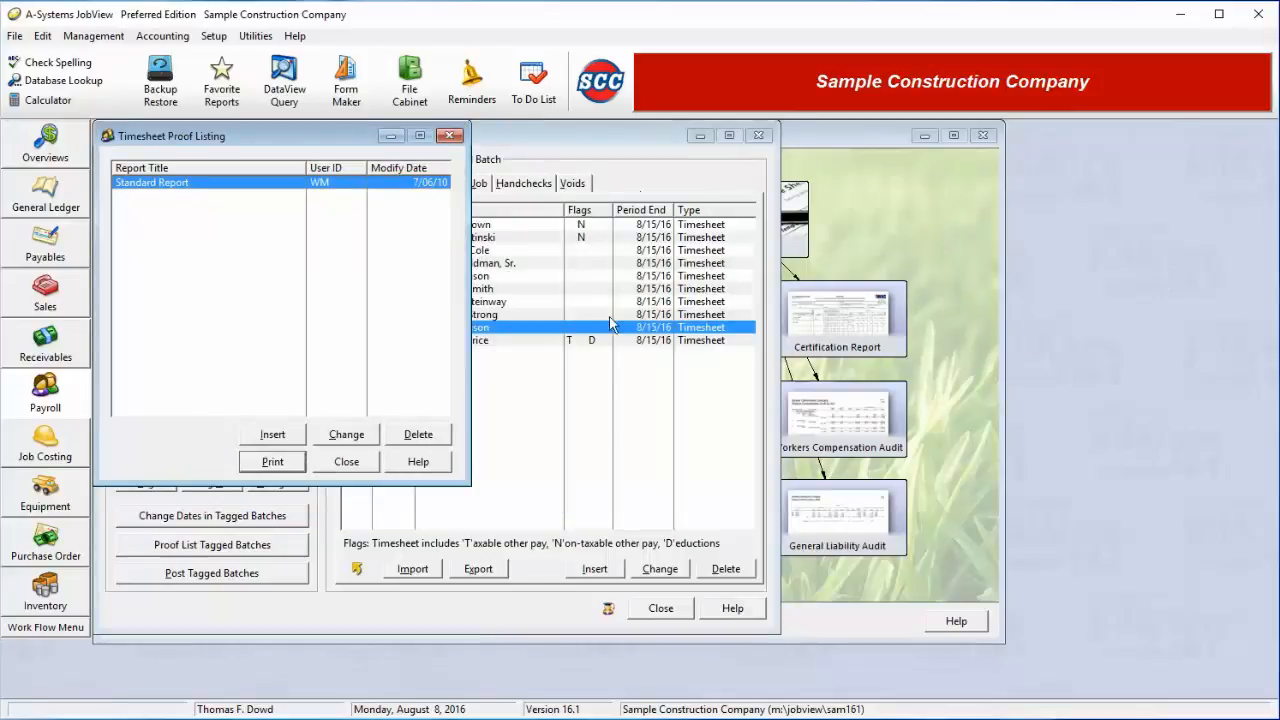
click(272, 464)
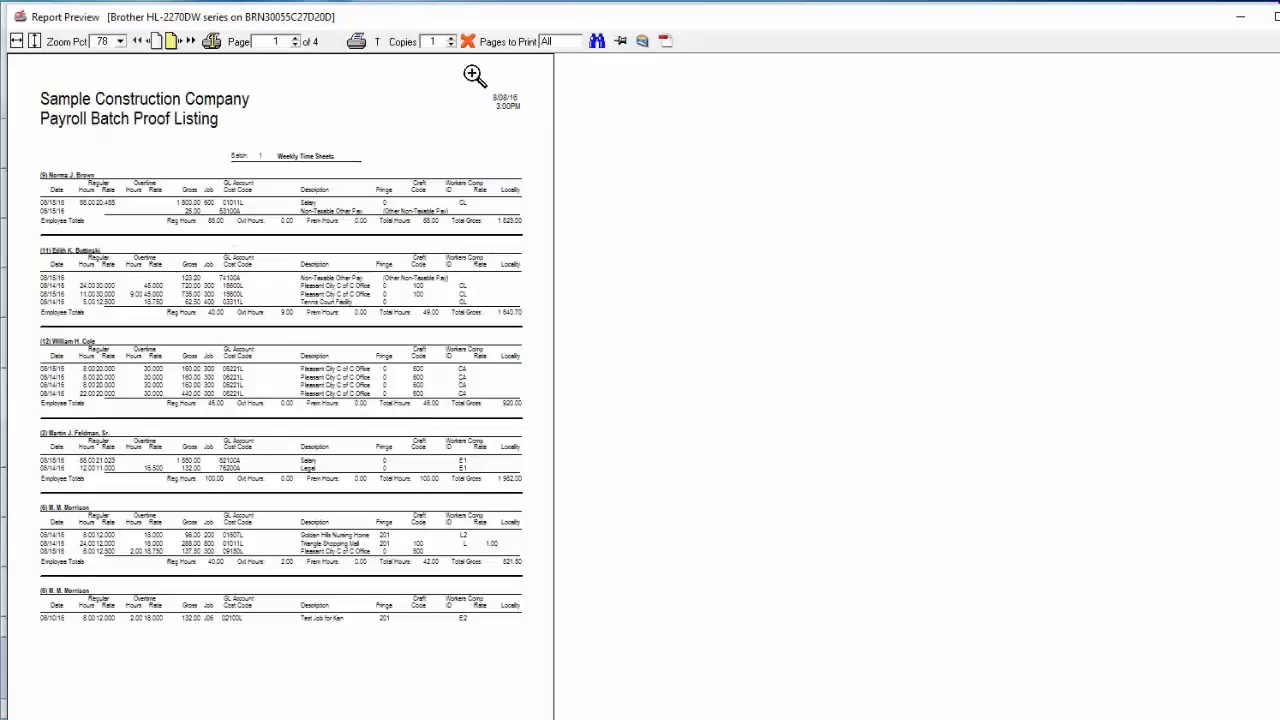
click(468, 42)
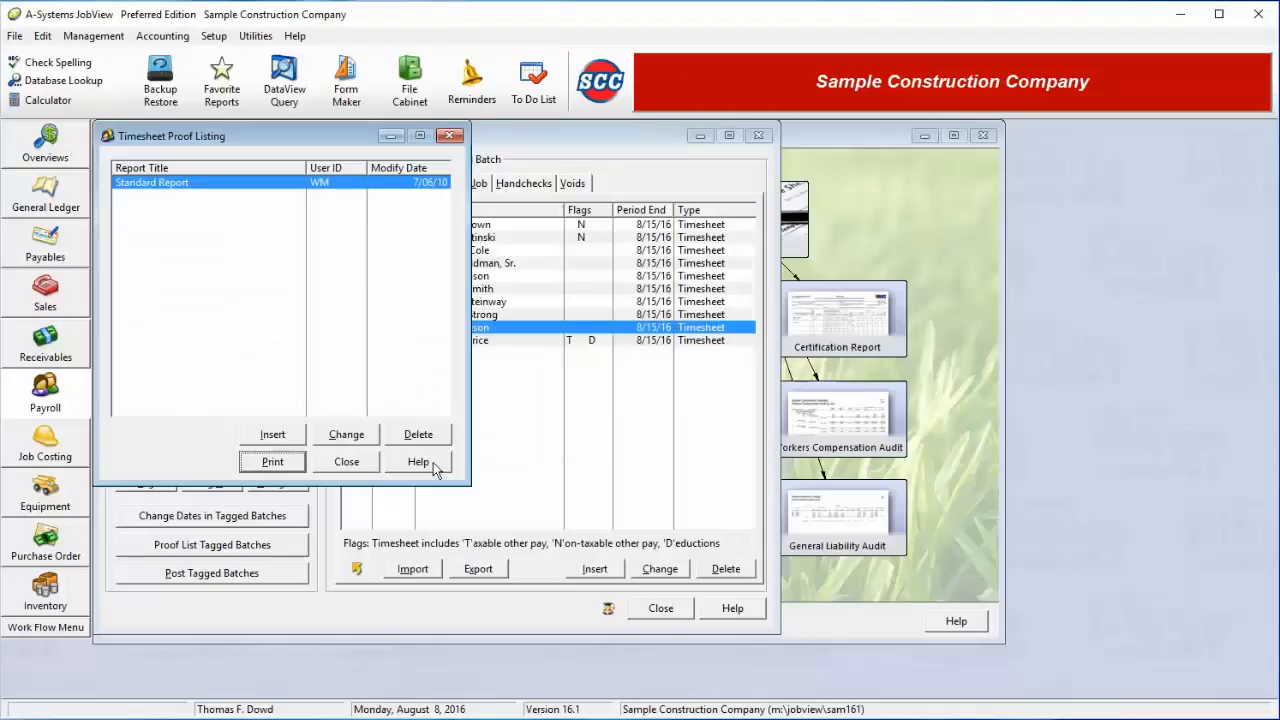
click(350, 462)
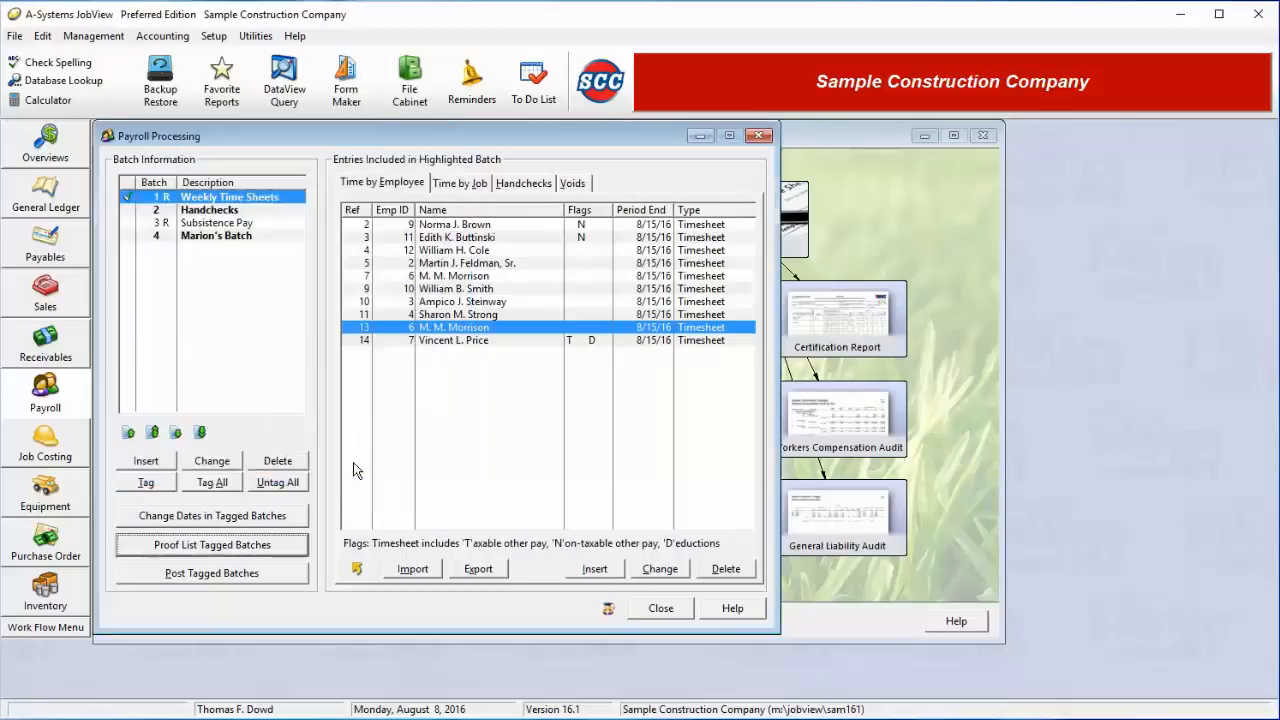
Post the tagged Weekly Time Sheets batch to fiscal period 21 (Aug 2016) with posting effective date 8/08/16.
click(243, 572)
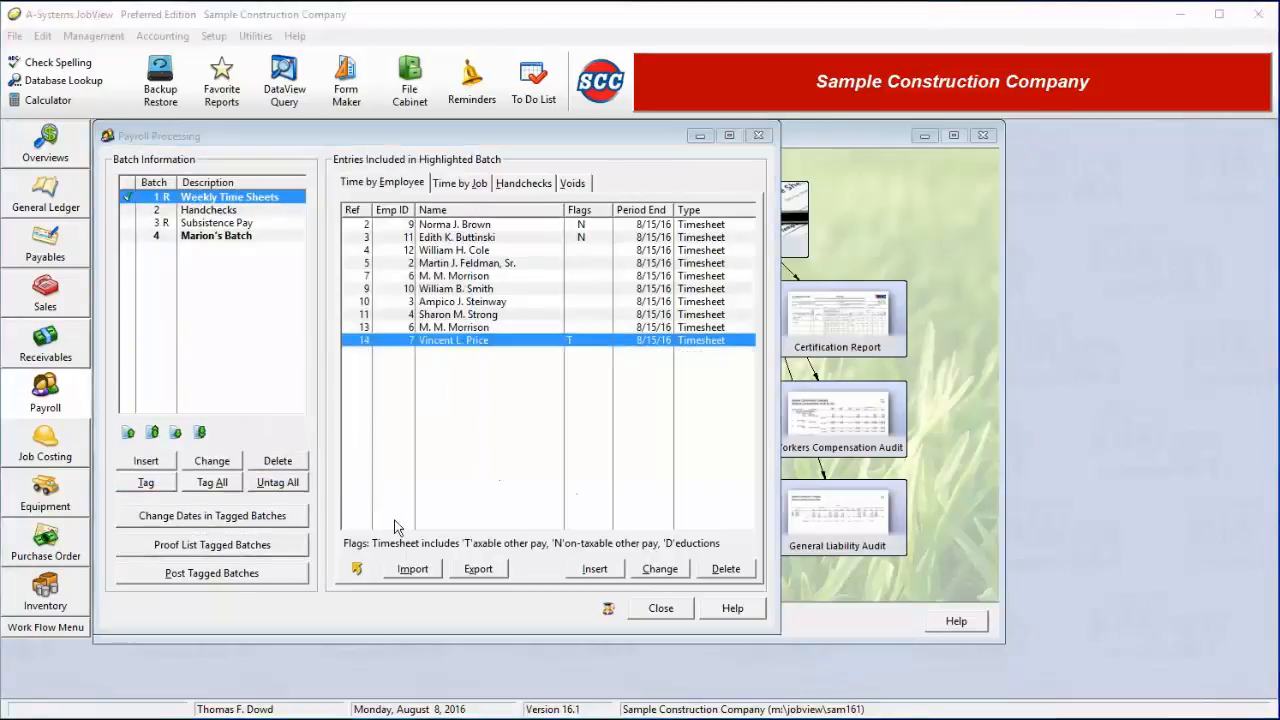
click(257, 576)
click(692, 428)
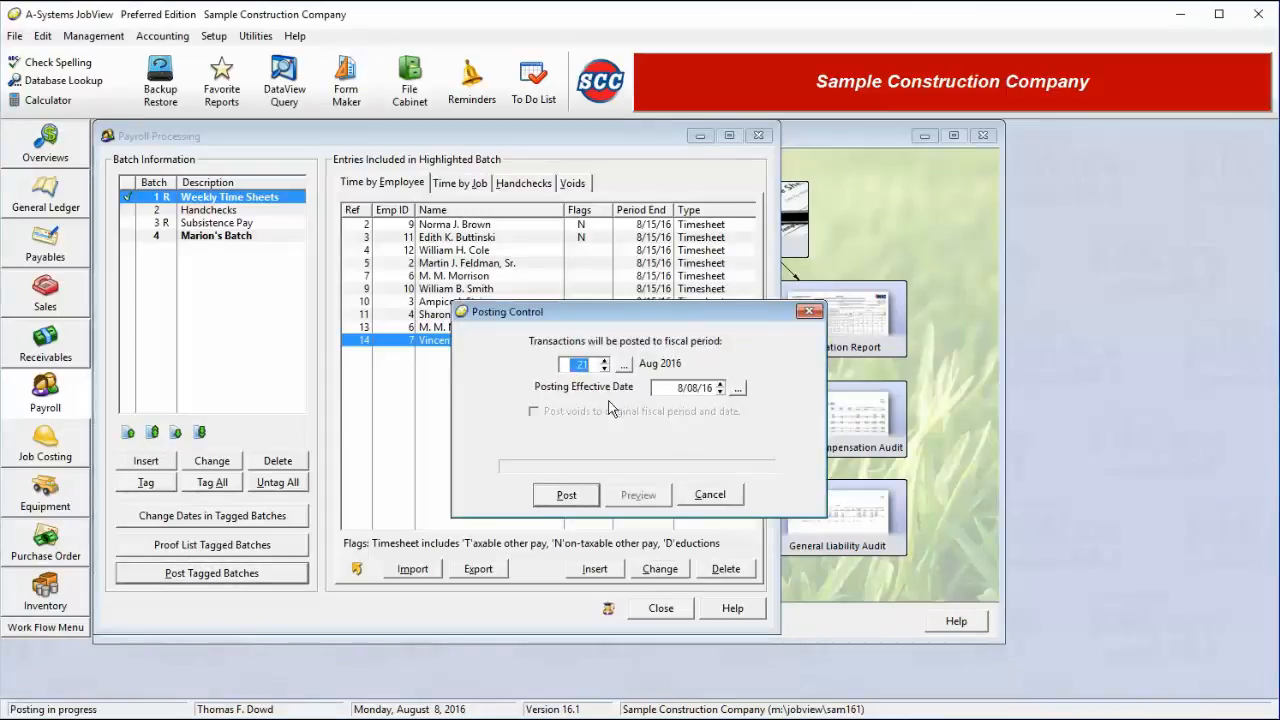
click(576, 503)
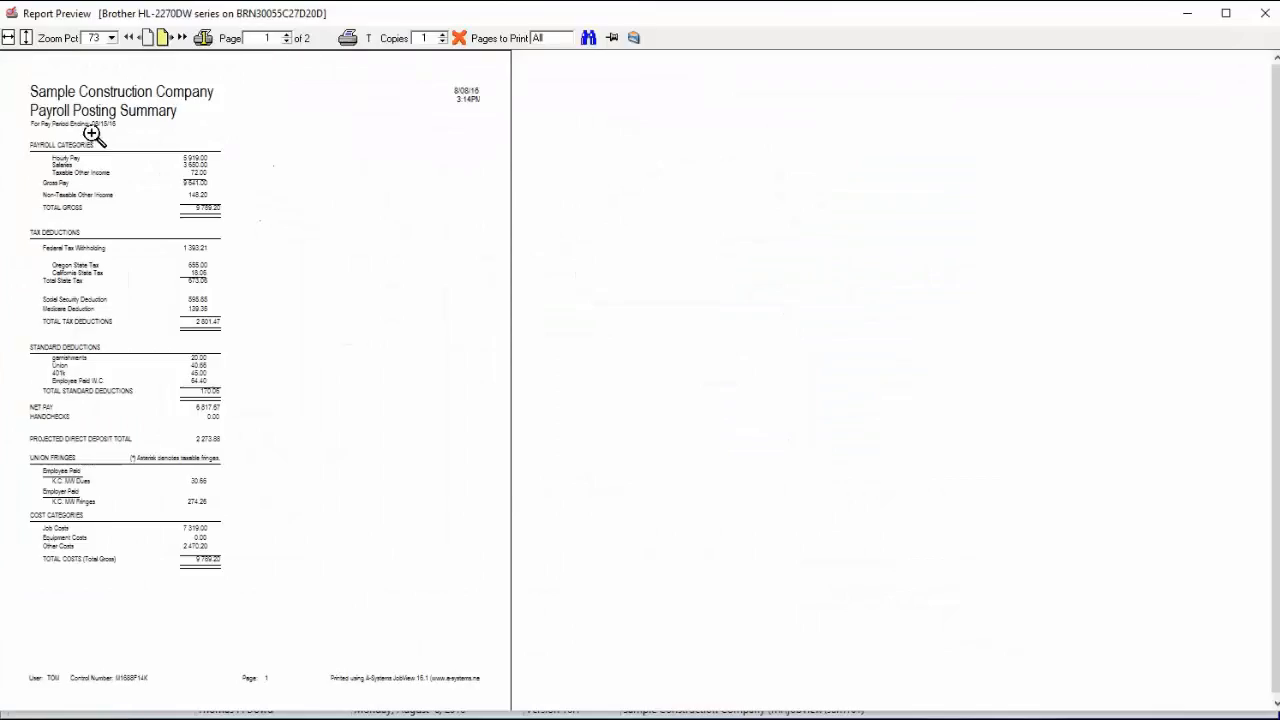
Review the payroll posting summary, summary of accruals, posting detail and general ledger summary previews, closing each one.
click(459, 40)
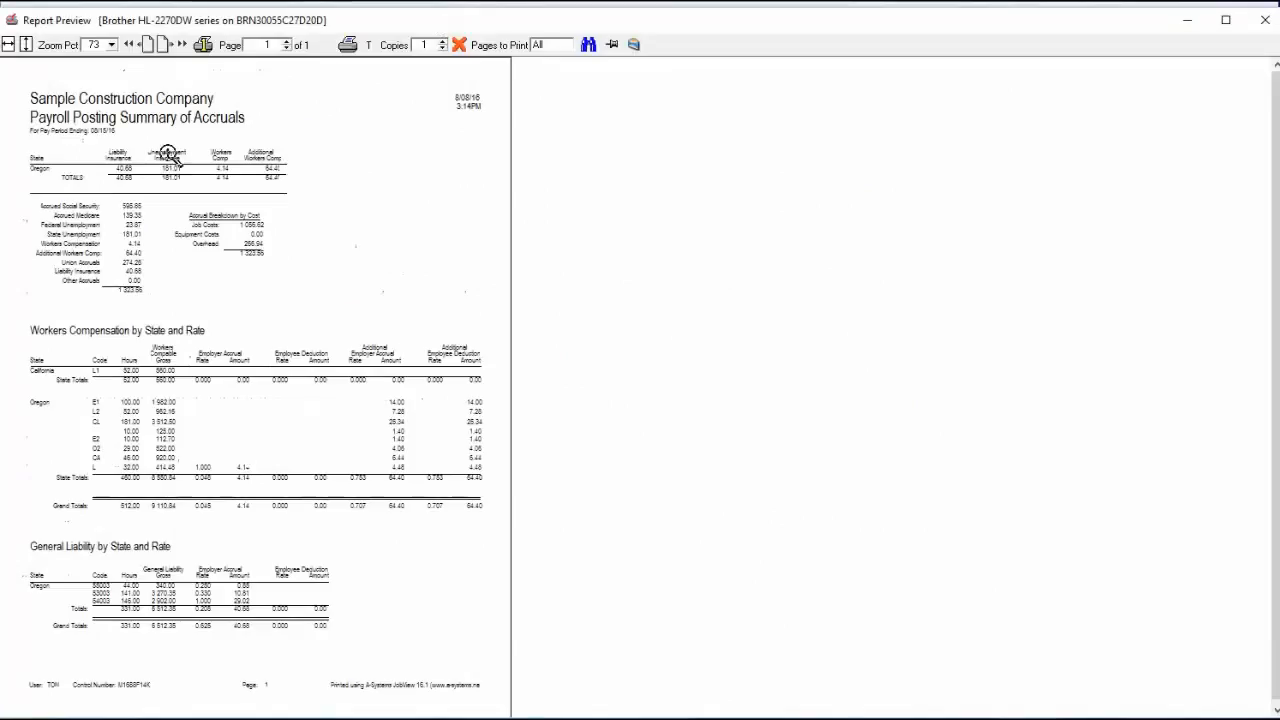
click(458, 45)
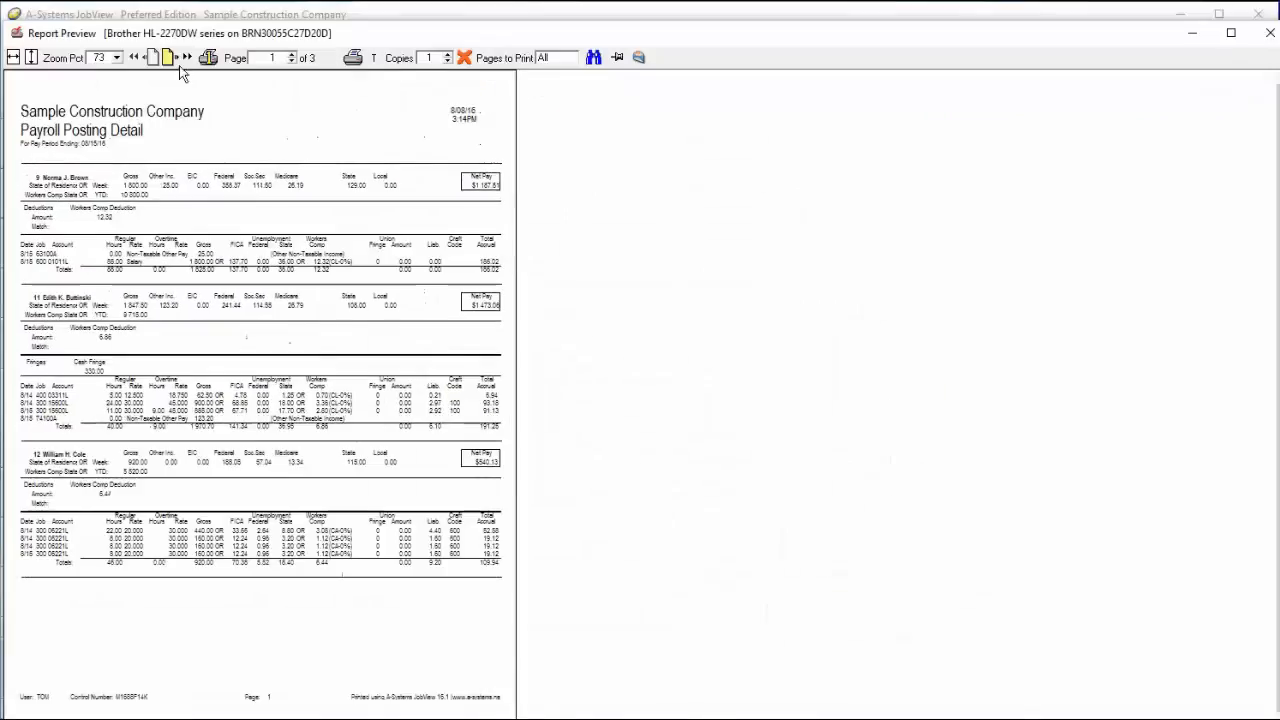
click(464, 58)
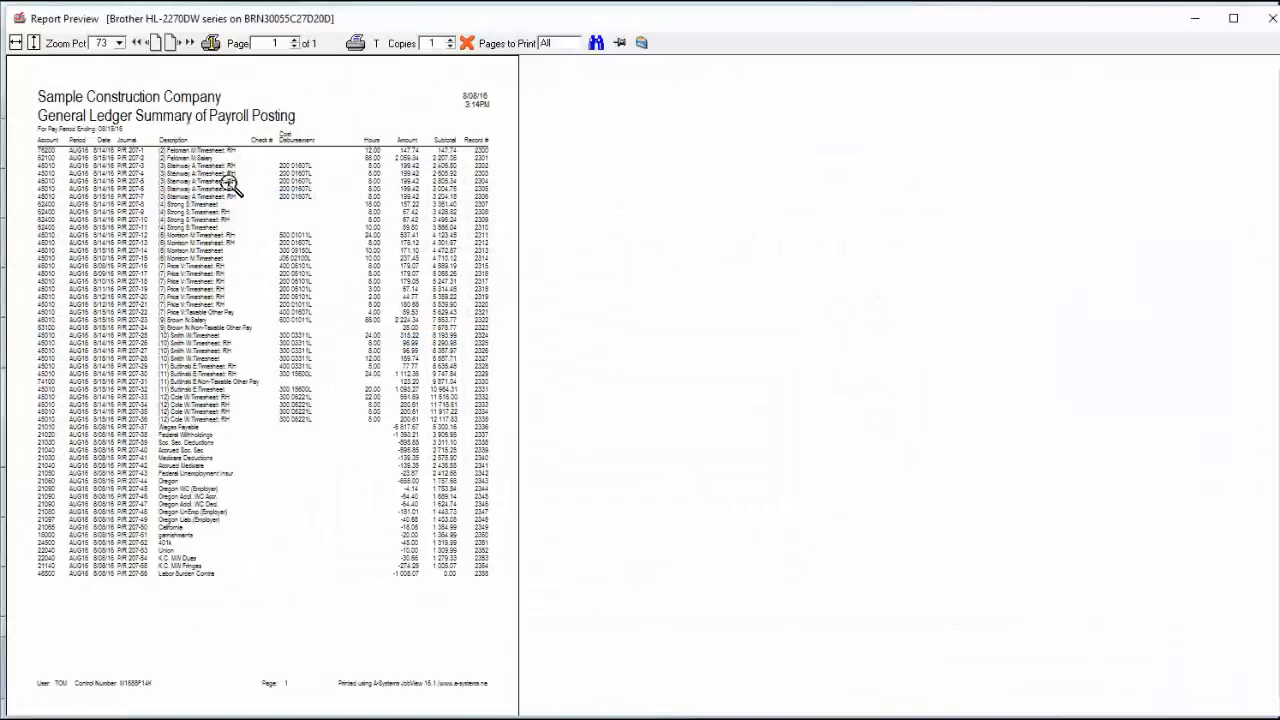
click(467, 43)
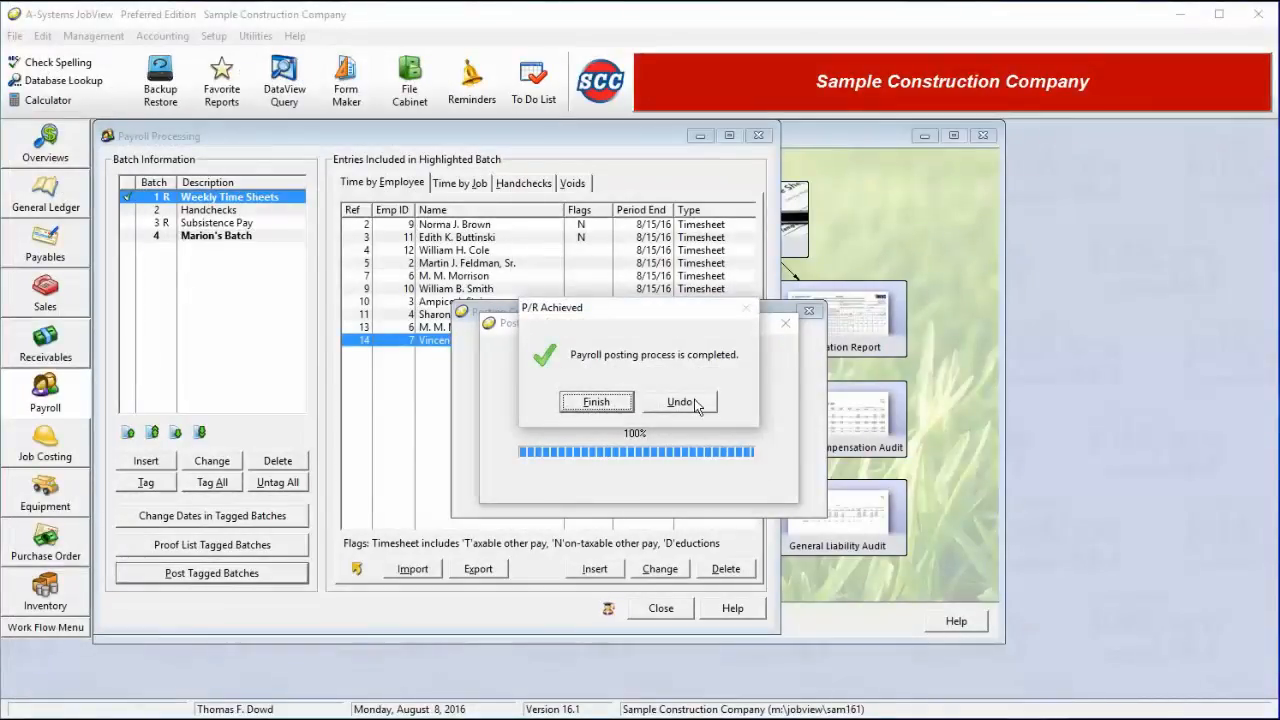
Undo the payroll posting at the posting completion prompt.
click(580, 410)
click(581, 410)
click(688, 405)
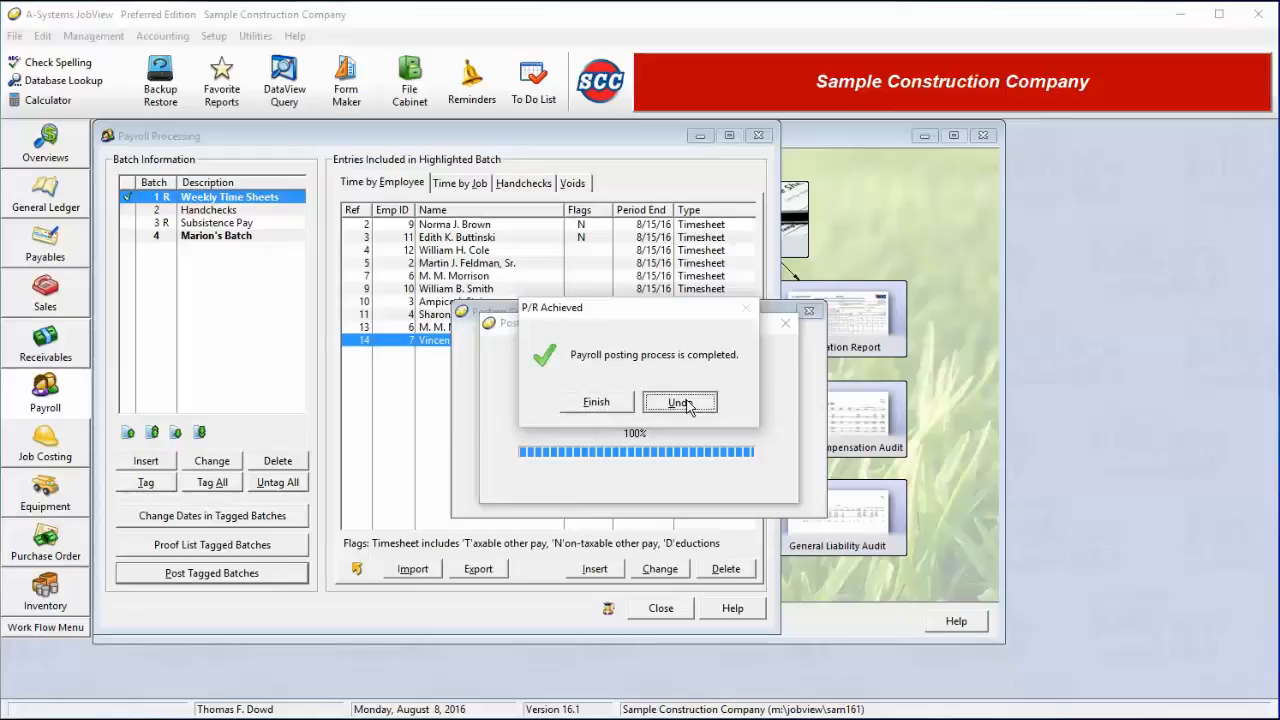